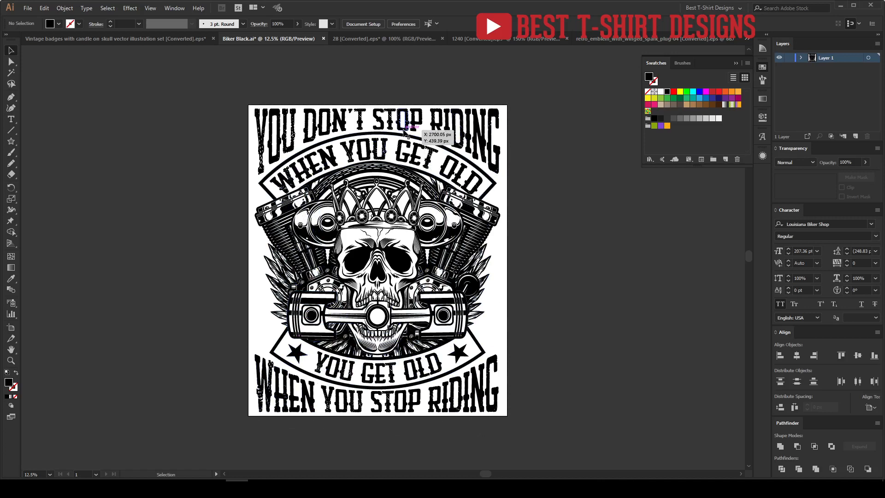
Inspect the letters of RIDING in the top headline inside its group, including the anchor points of the N
scroll(479, 145, "up", 1)
scroll(479, 145, "up", 1)
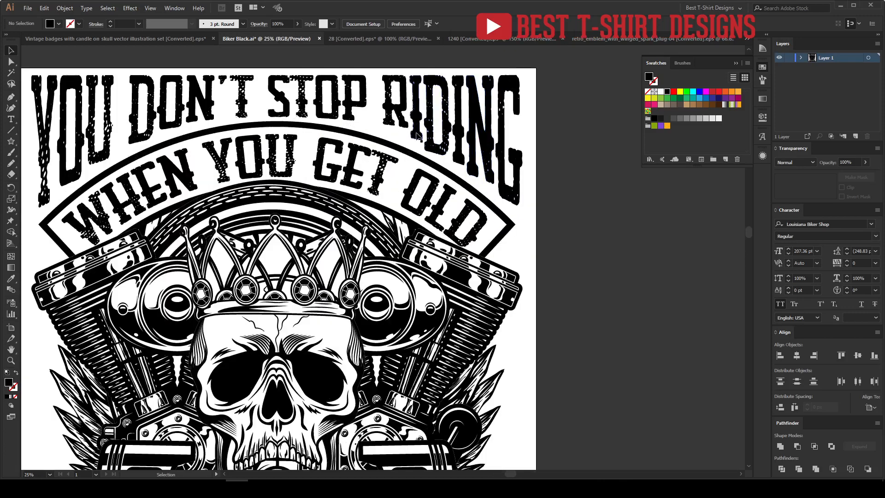
double_click(401, 124)
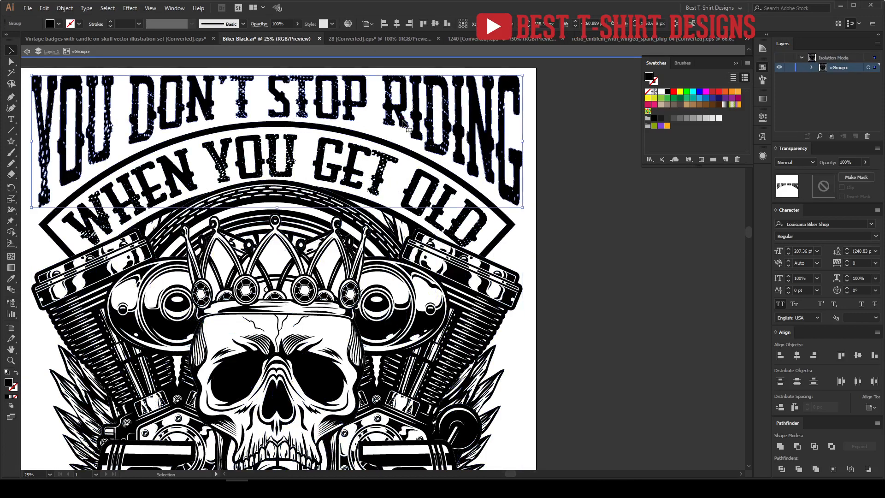
double_click(400, 125)
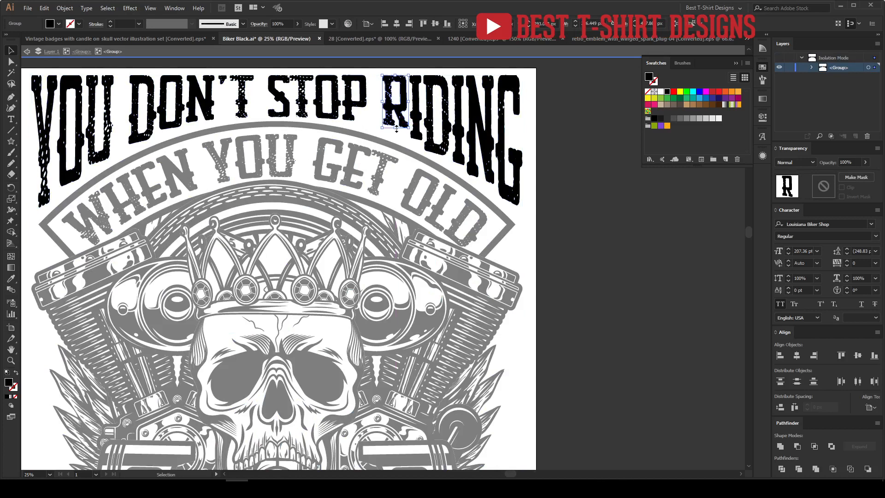
left_click_drag(397, 129, 416, 143)
left_click(421, 137)
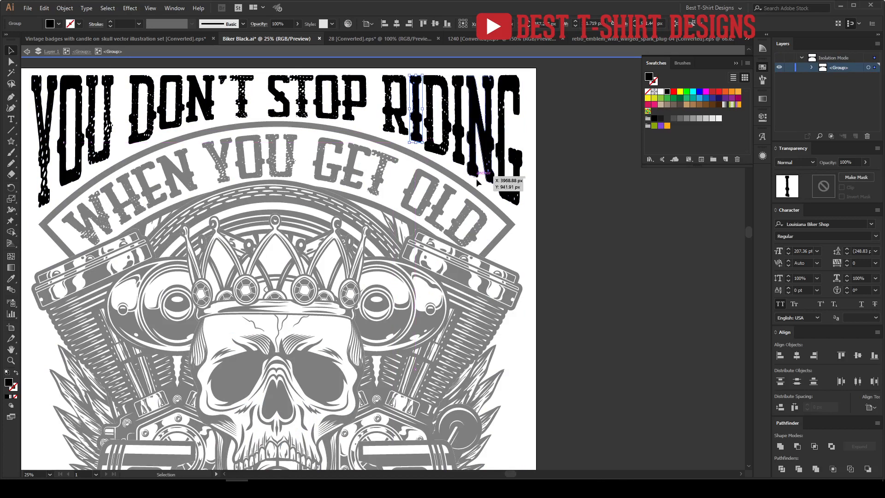
left_click(551, 204)
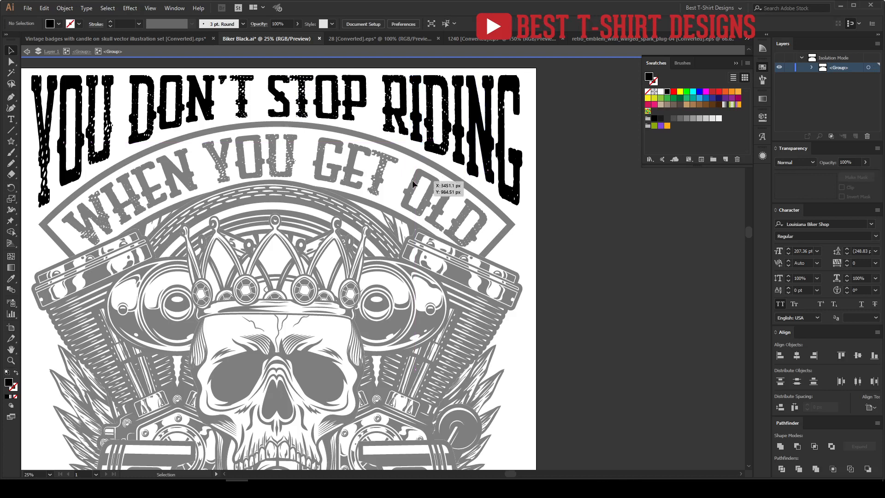
left_click(493, 184)
key("a")
left_click(495, 194)
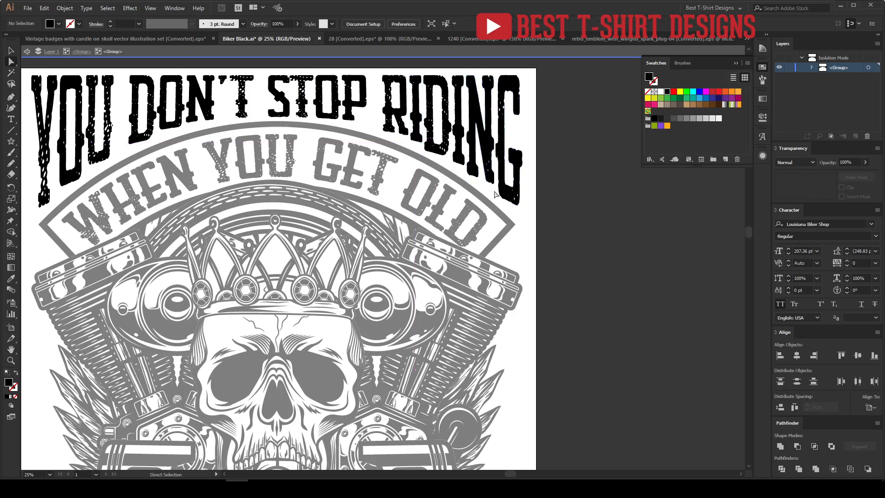
left_click_drag(482, 163, 482, 164)
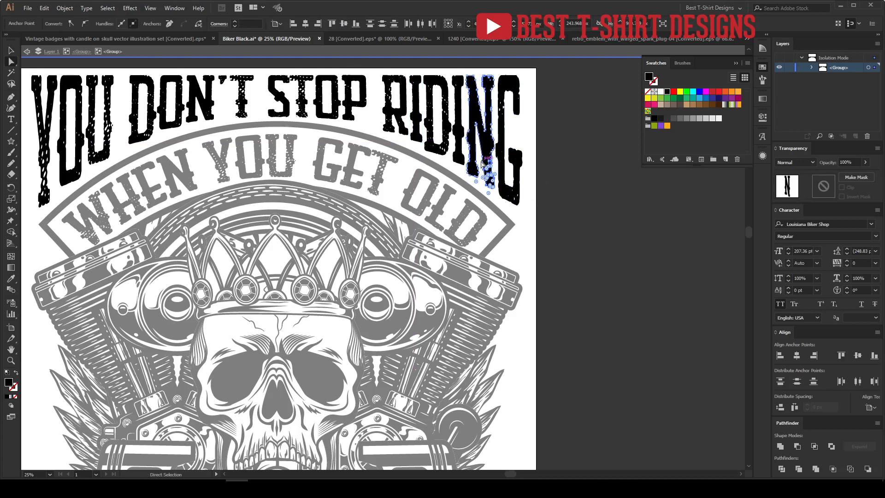
key("v")
left_click(562, 247)
Inspect the letters of DON'T in the top headline, and exit group isolation with the lower part of the poster in view
scroll(414, 186, "down", 1)
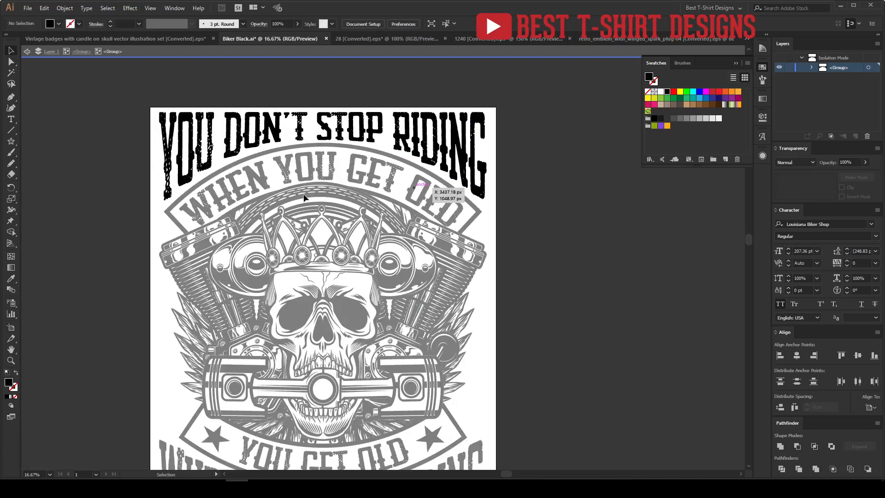
scroll(151, 191, "up", 1)
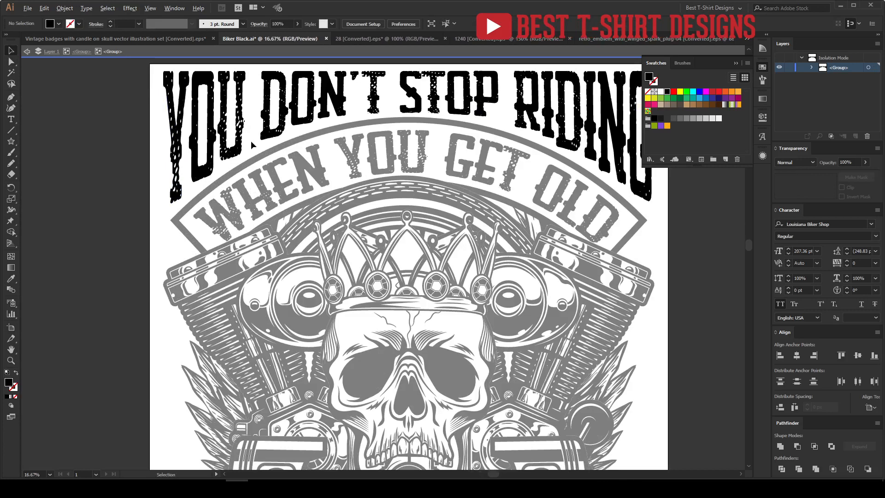
scroll(250, 140, "down", 1)
scroll(281, 131, "up", 2)
left_click(281, 132)
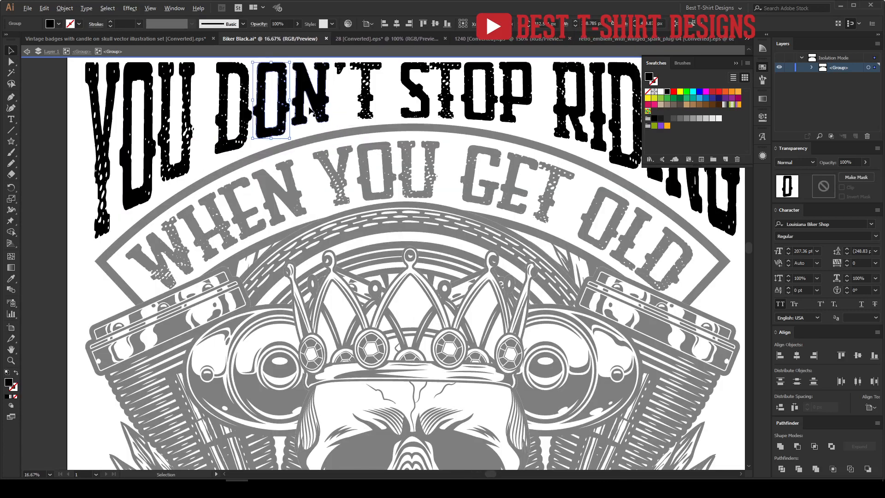
scroll(327, 96, "down", 1)
left_click(327, 96)
scroll(406, 117, "down", 2)
scroll(405, 118, "down", 2)
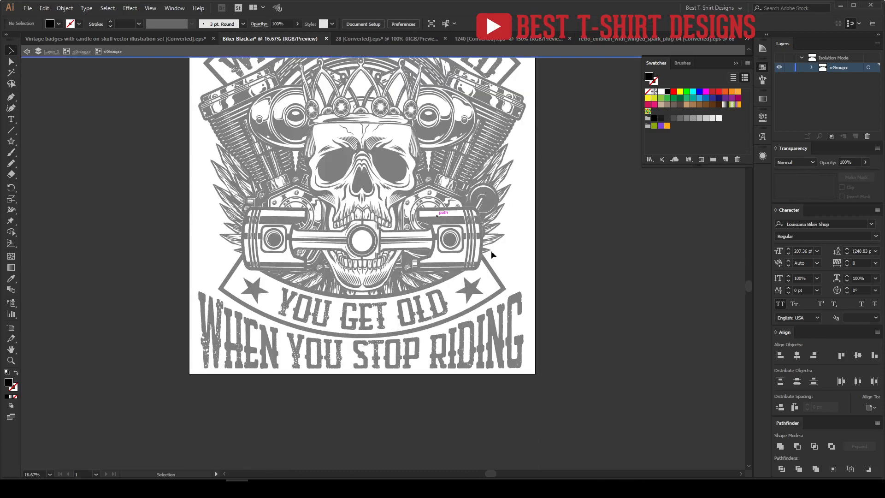
double_click(610, 289)
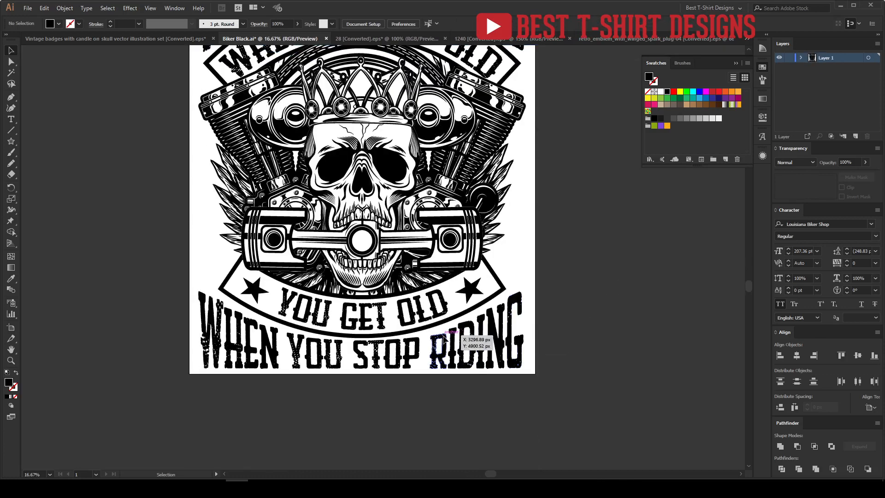
Inspect the letter R of RIDING in the lowest text line inside its group, and return to the whole poster
double_click(444, 339)
scroll(440, 333, "up", 3)
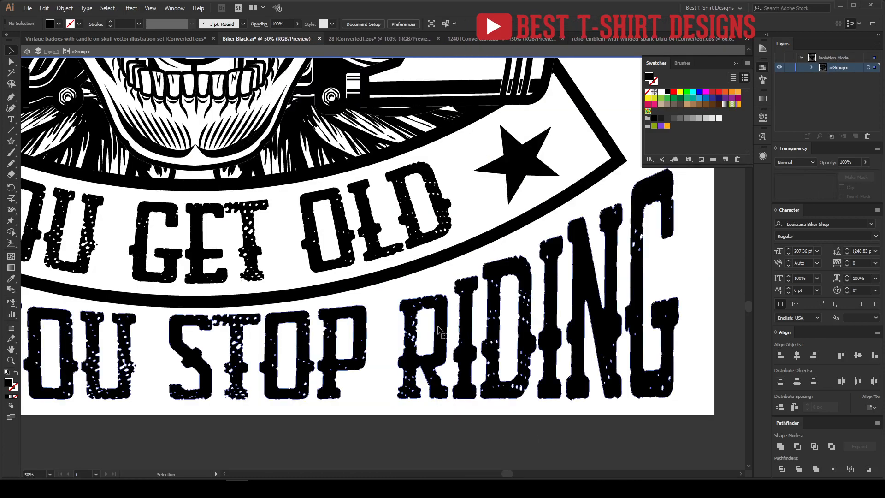
double_click(439, 330)
left_click(438, 330)
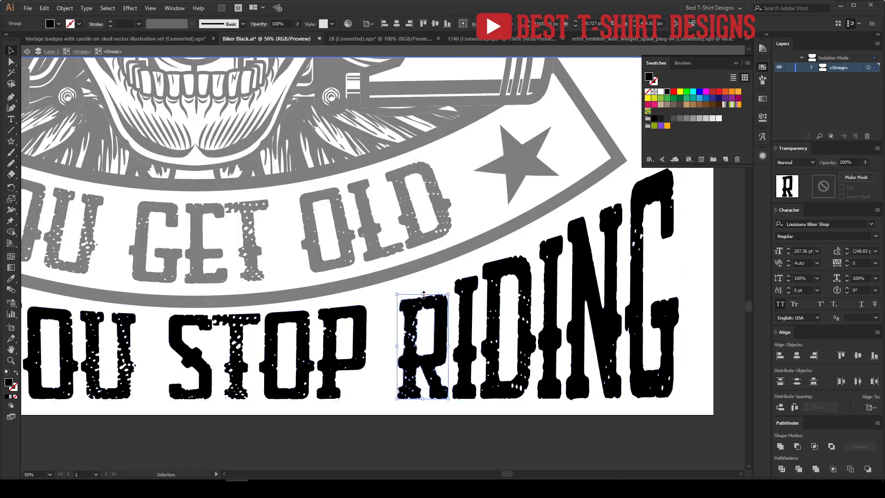
scroll(445, 330, "down", 2)
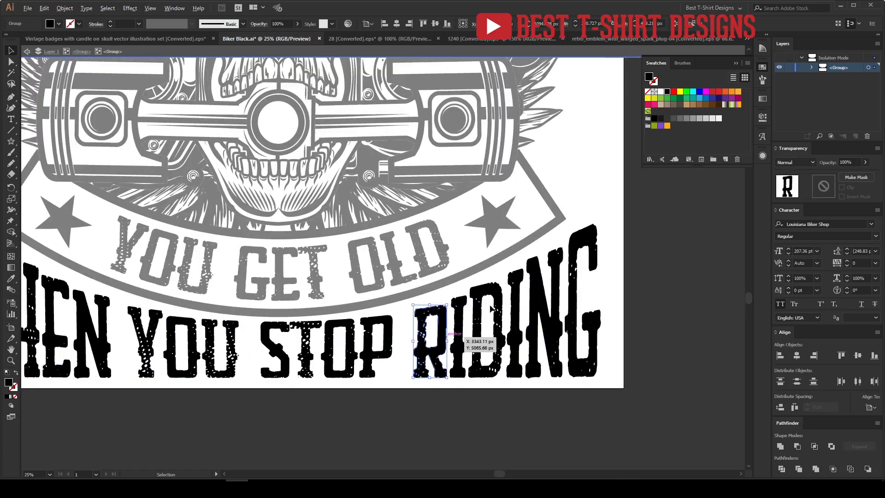
double_click(664, 318)
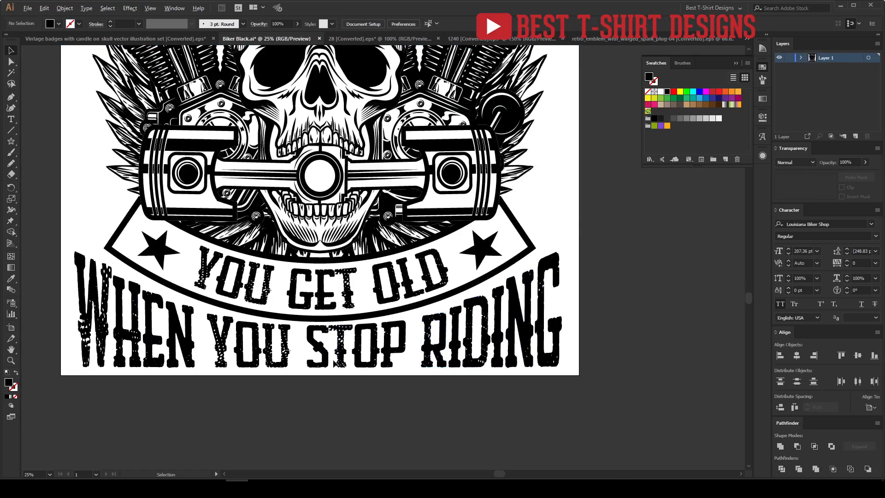
scroll(335, 363, "down", 1)
scroll(385, 390, "up", 2)
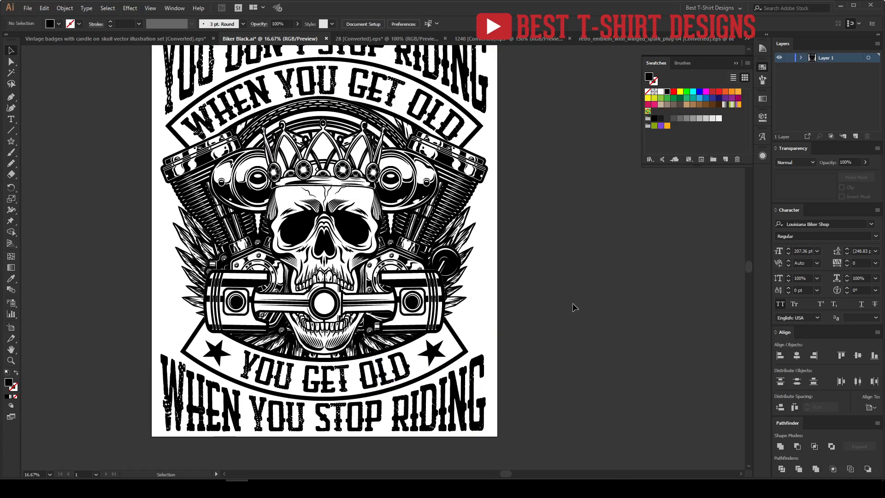
scroll(568, 308, "down", 1)
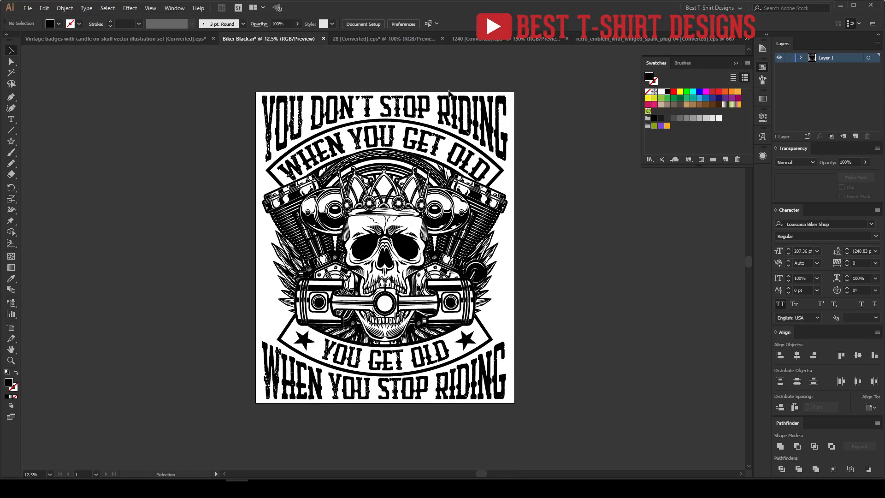
Isolate the artwork group and fill the top headline YOU DON'T STOP RIDING with dark red
left_click(462, 107)
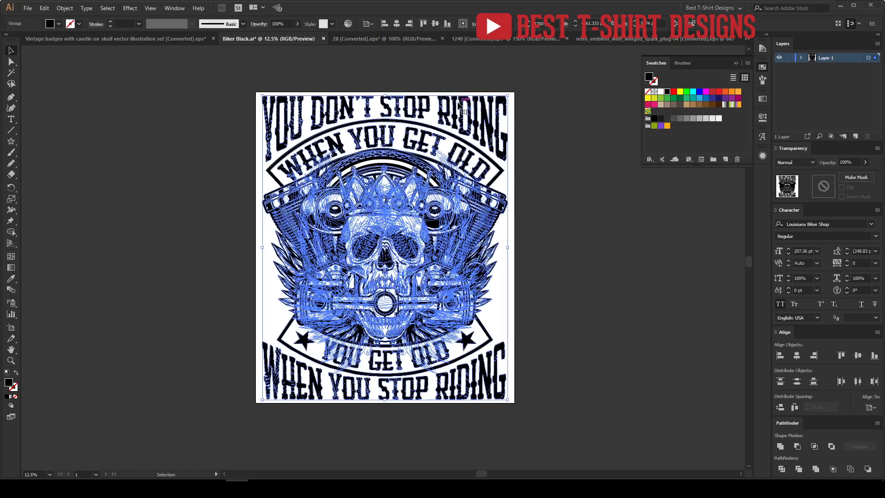
double_click(420, 107)
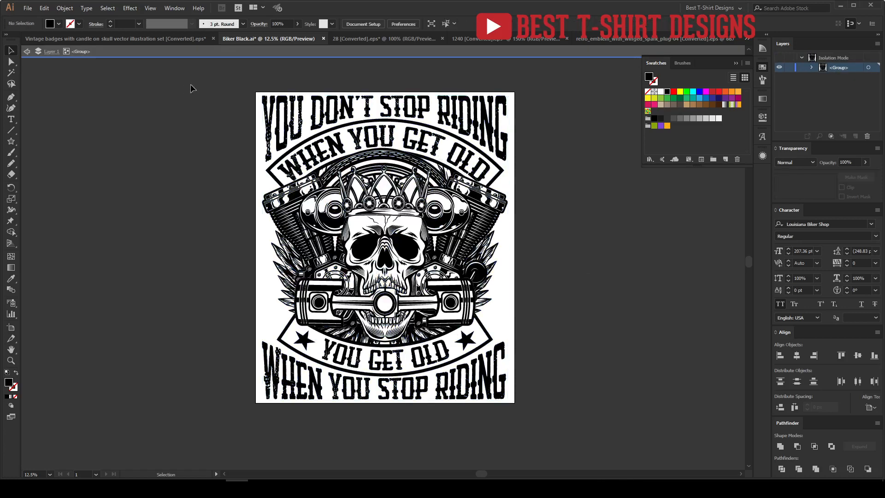
left_click_drag(202, 83, 606, 445)
left_click(553, 351)
scroll(505, 123, "up", 1)
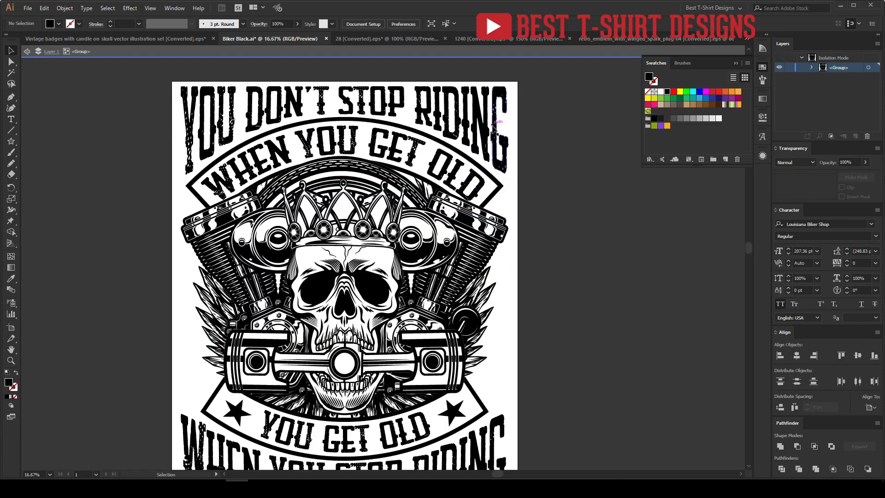
left_click(492, 132)
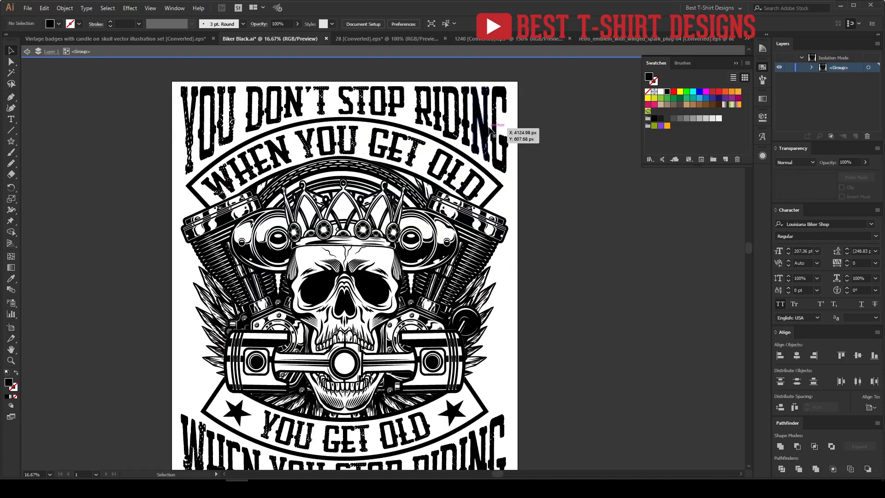
left_click(711, 92)
Fill the arched WHEN YOU GET OLD banner with the same dark red and exit group isolation
left_click(454, 177)
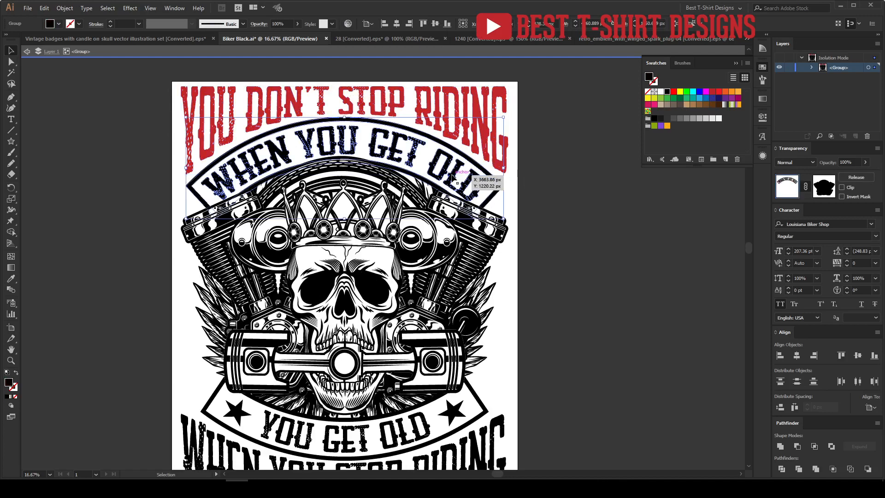
left_click(711, 92)
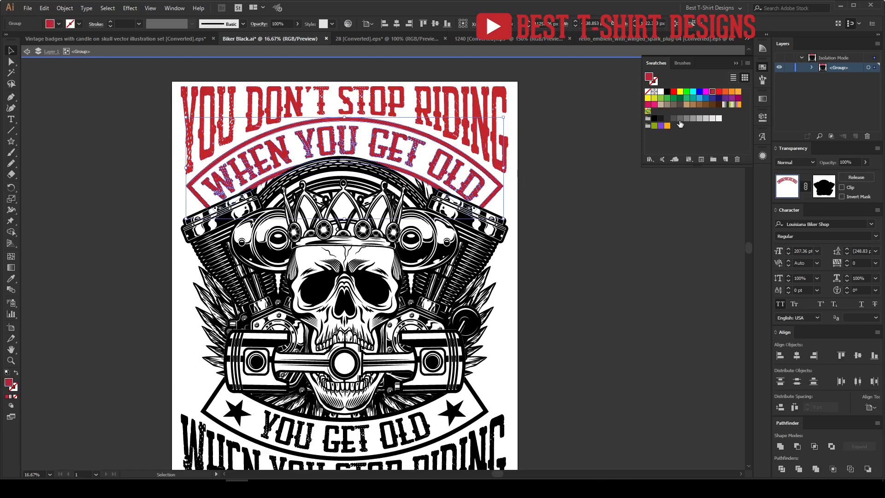
left_click(576, 250)
double_click(117, 182)
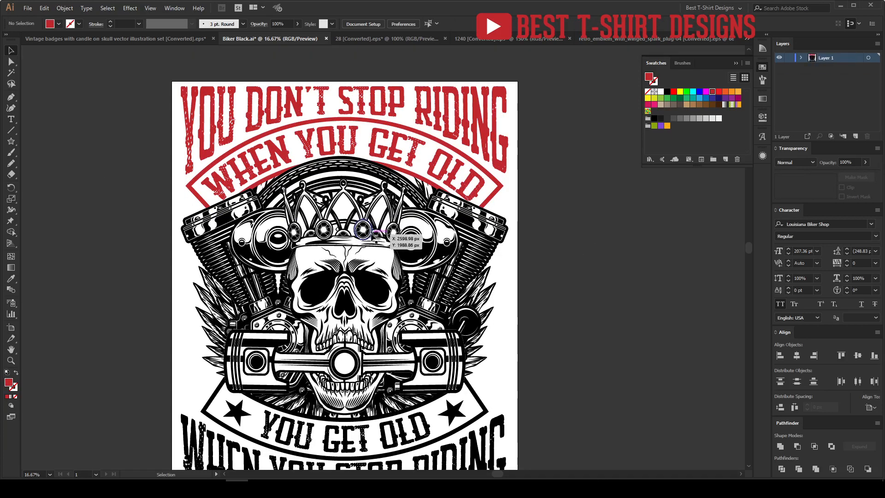
left_click(376, 233)
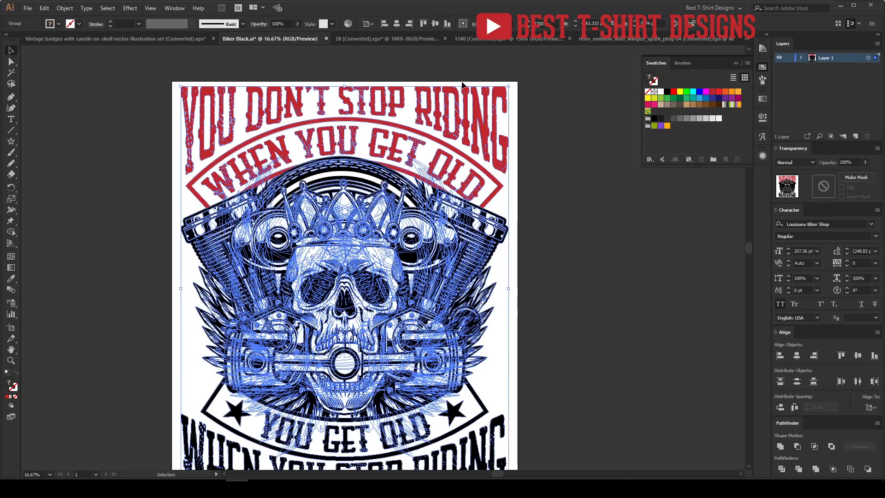
left_click(133, 118)
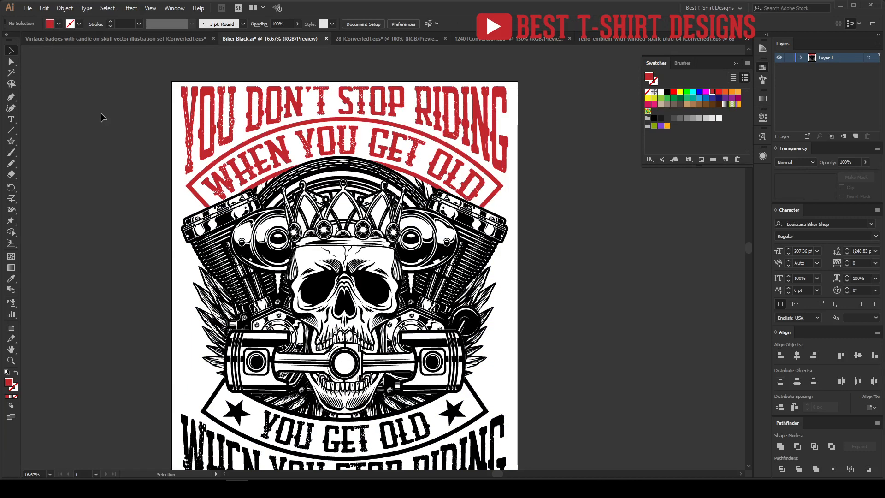
Isolate the artwork group and fill the WHEN YOU STOP RIDING line and the YOU GET OLD banner with the same dark red
scroll(511, 283, "down", 3)
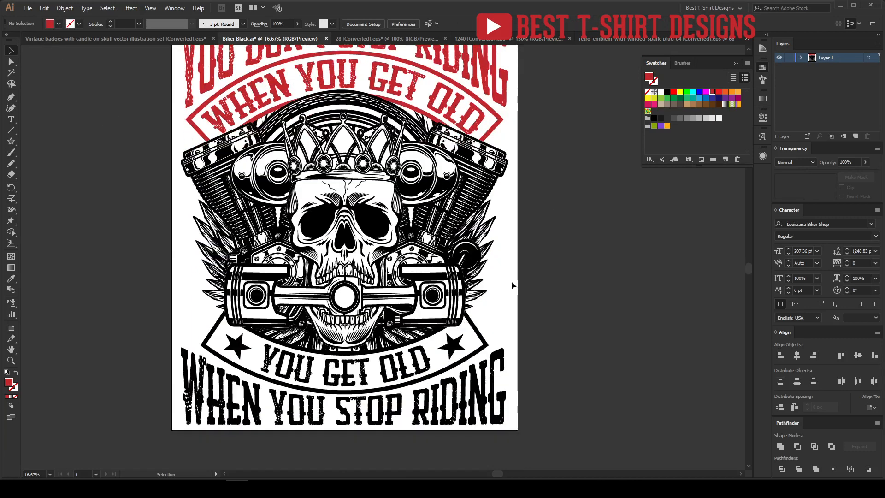
double_click(495, 406)
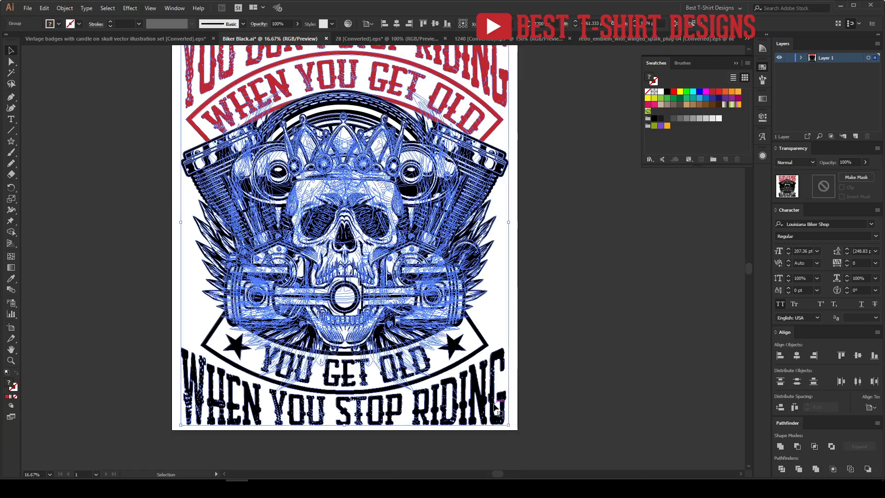
left_click(495, 408)
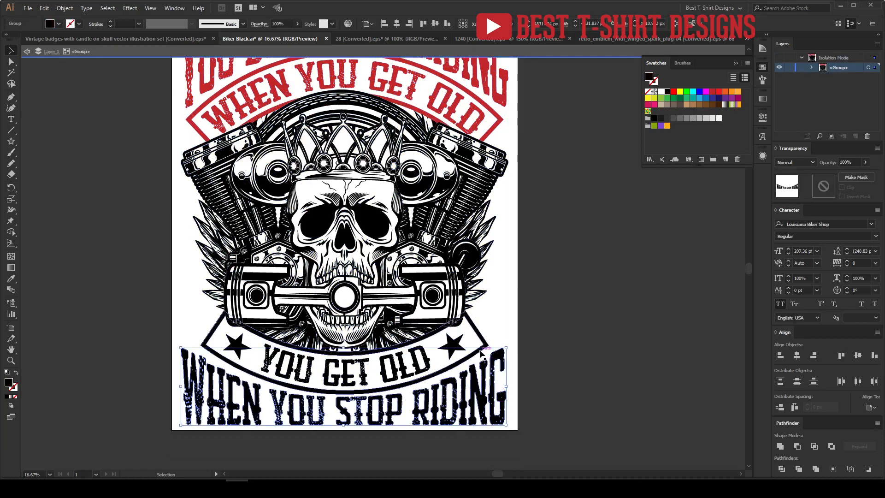
left_click(712, 92)
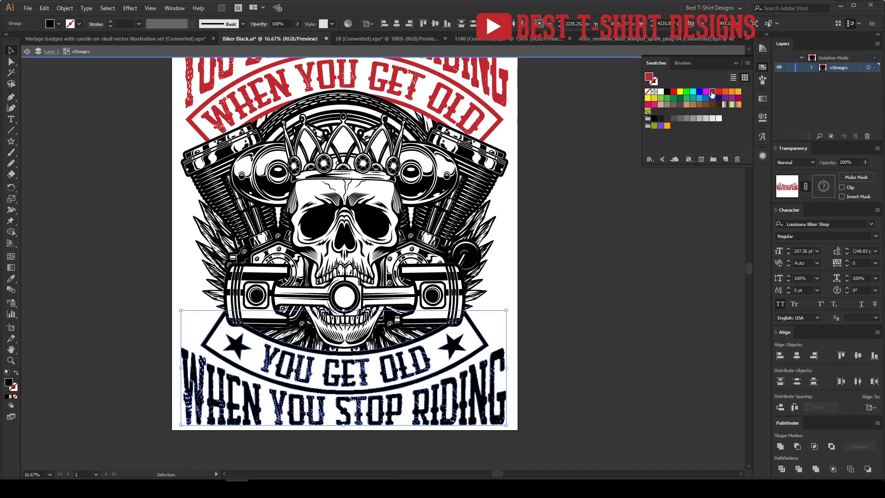
left_click(607, 303)
scroll(607, 303, "up", 1)
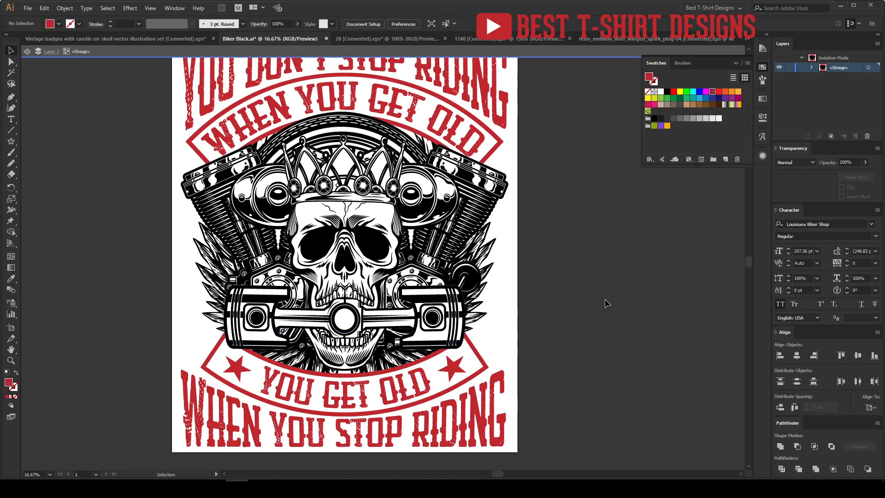
scroll(607, 303, "up", 2)
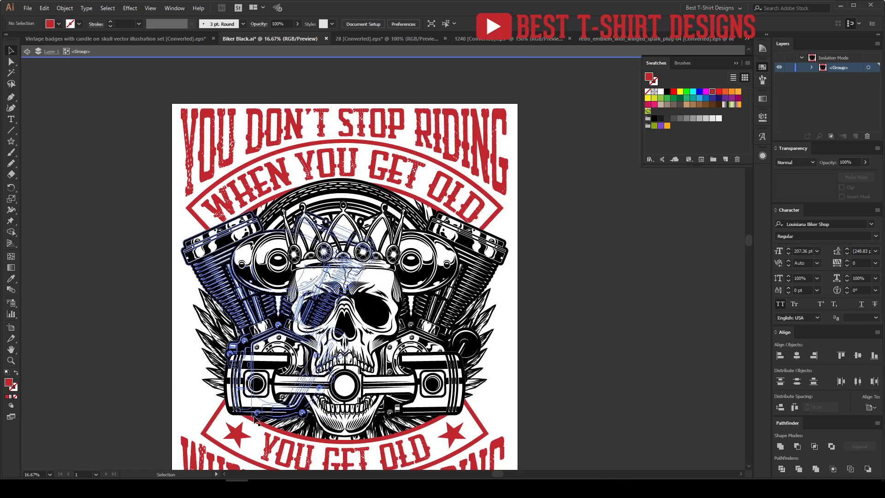
scroll(255, 419, "up", 4)
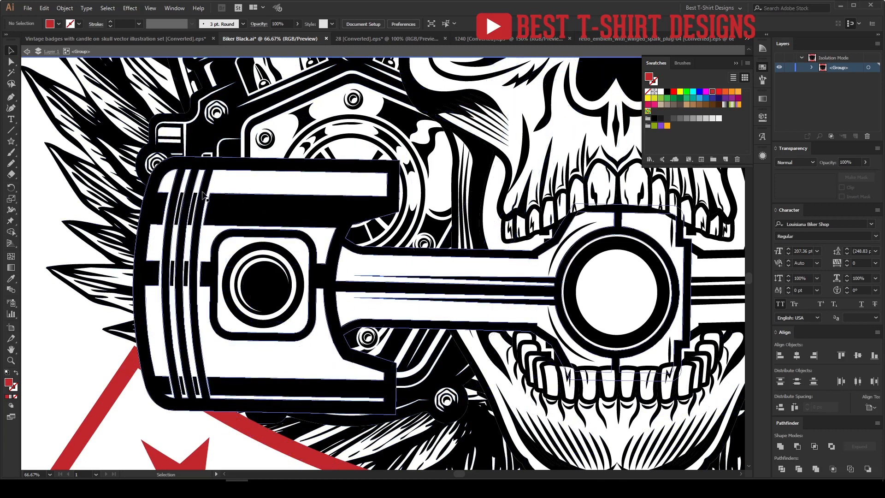
scroll(199, 300, "down", 4)
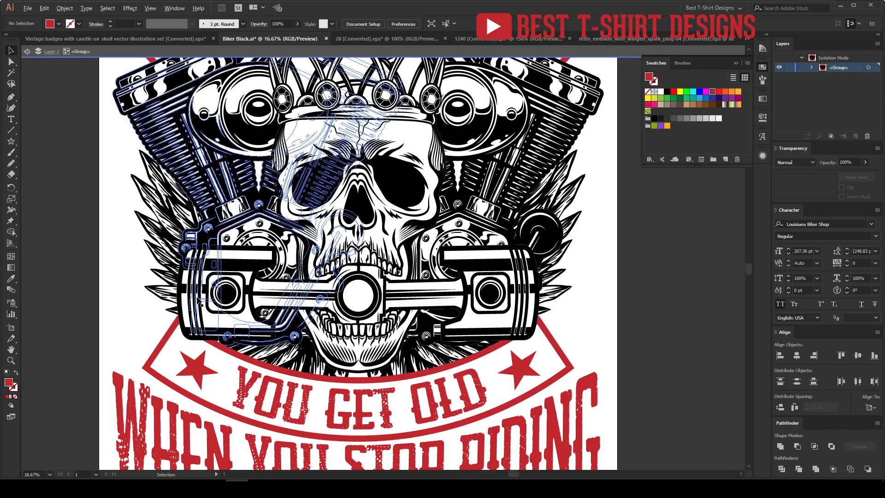
Try a white fill on the isolated skull, crown and piston group, undo it and exit isolation
scroll(531, 348, "up", 1)
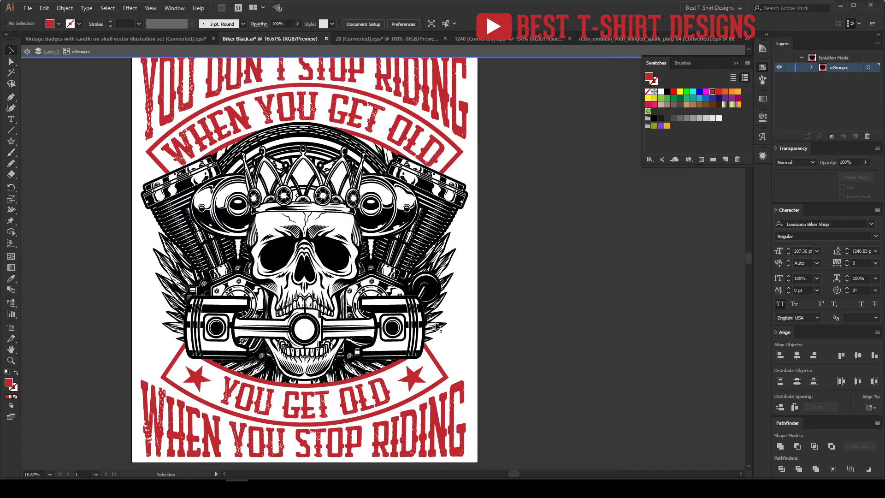
left_click(394, 325)
double_click(394, 325)
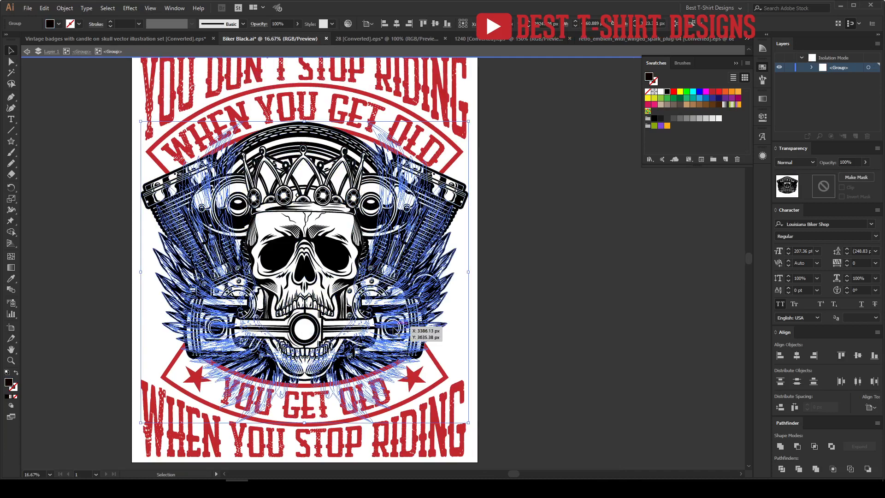
left_click(393, 329)
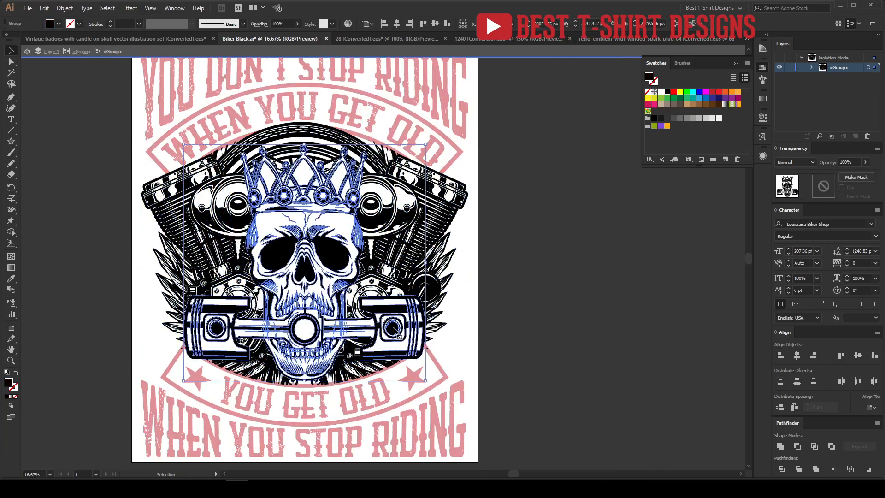
left_click(553, 339)
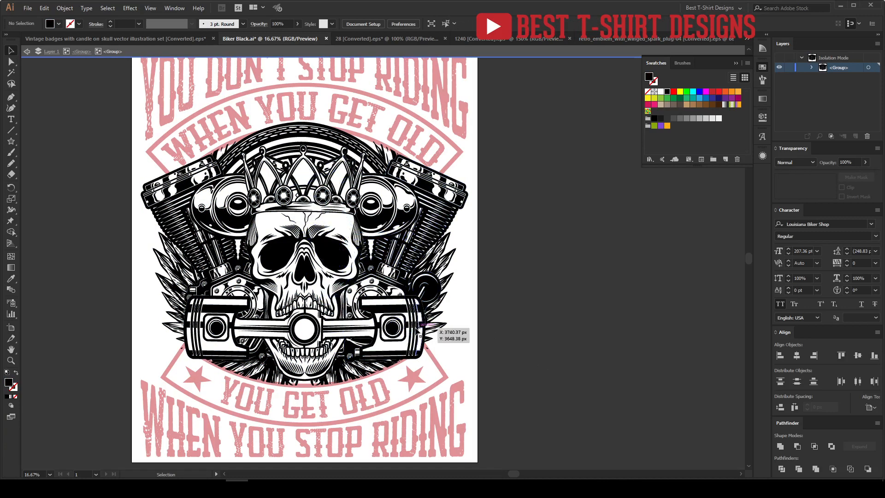
left_click(395, 330)
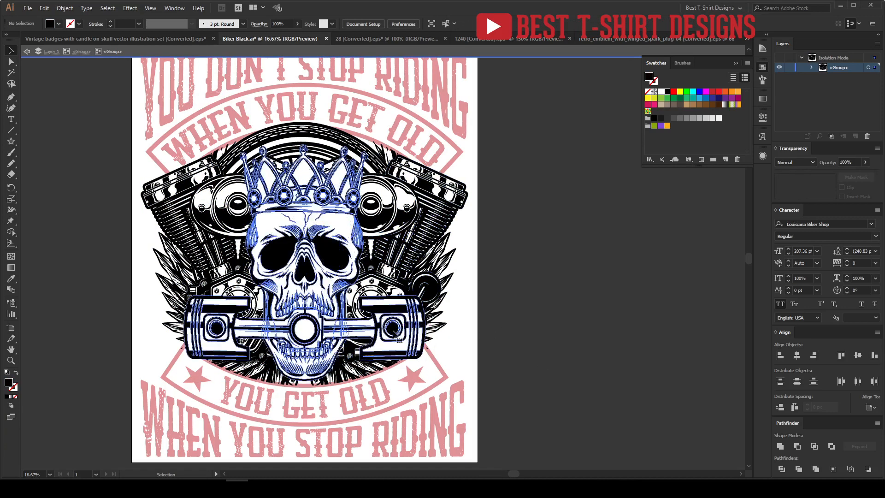
left_click(660, 92)
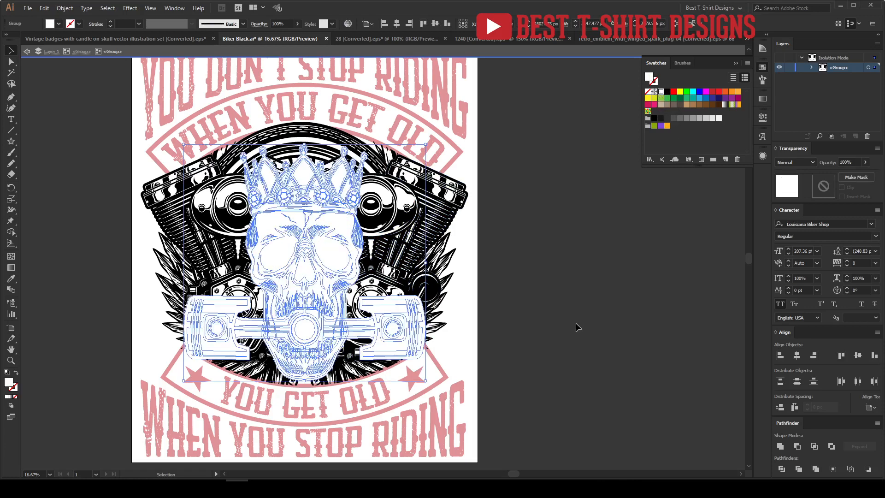
double_click(567, 320)
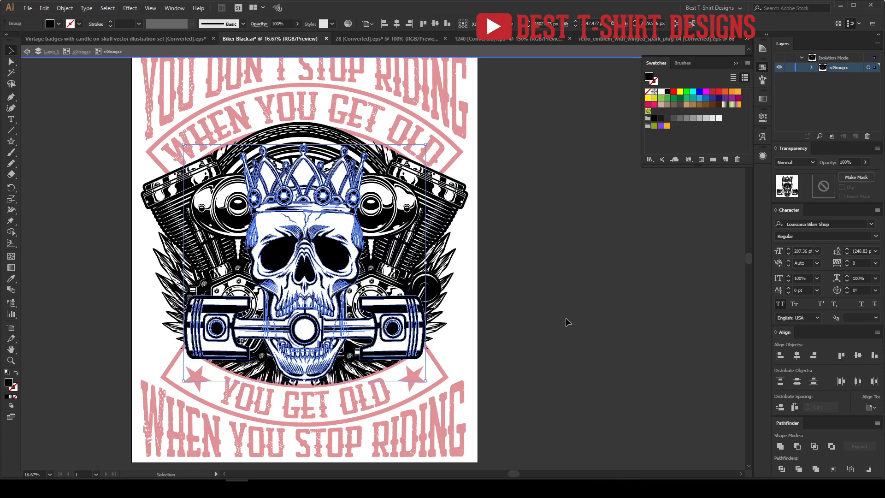
scroll(386, 306, "down", 1)
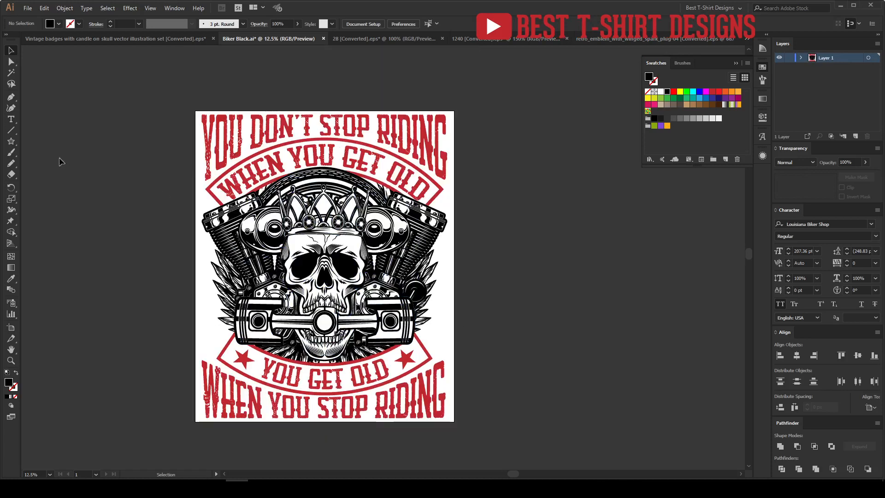
Draw a black rectangle slightly larger than the poster and send it behind all the artwork
left_click_drag(11, 141, 30, 144)
left_click_drag(167, 99, 472, 444)
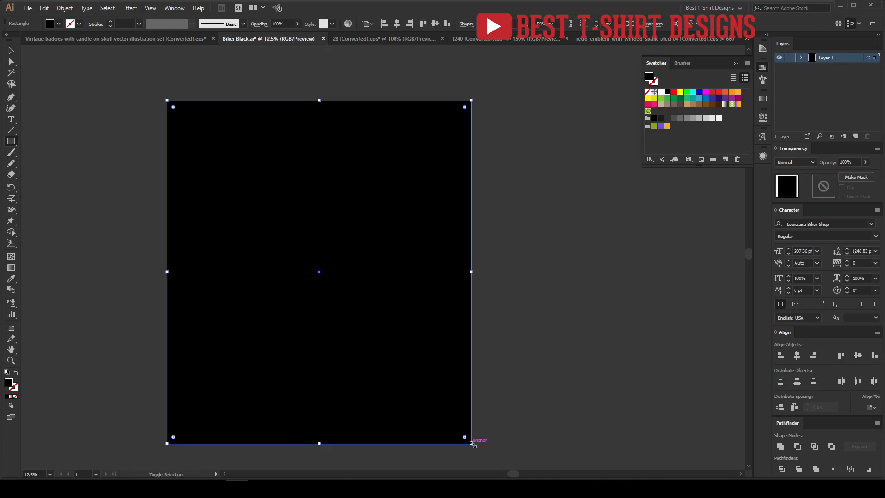
key("ctrl+shift+bracketleft")
key("v")
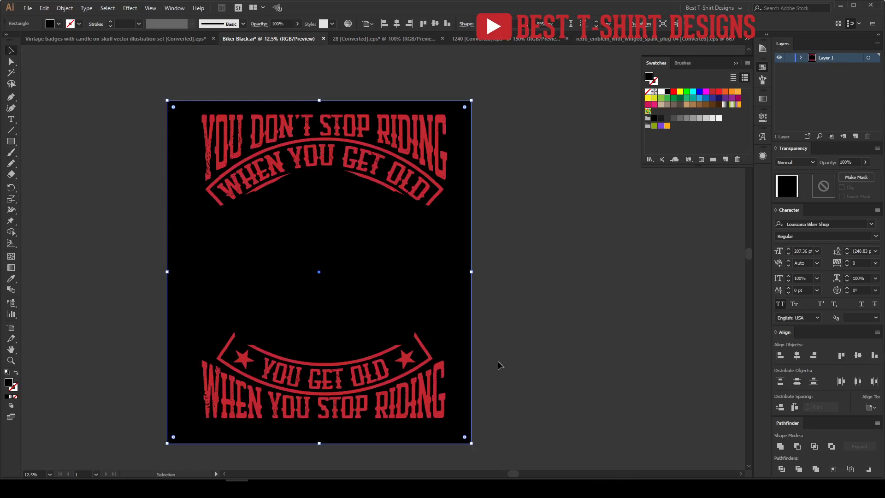
left_click(498, 366)
Isolate the skull, crown and piston group within the artwork and fill it with white
left_click(371, 303)
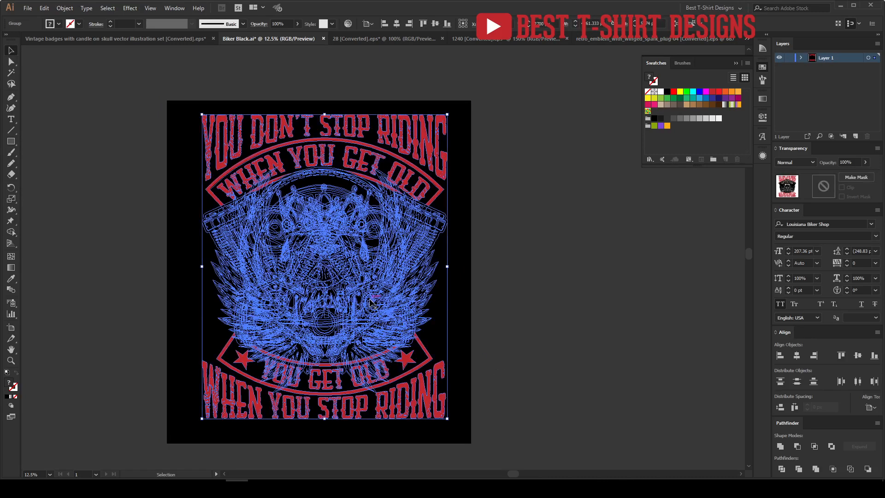
double_click(371, 303)
scroll(312, 349, "up", 1)
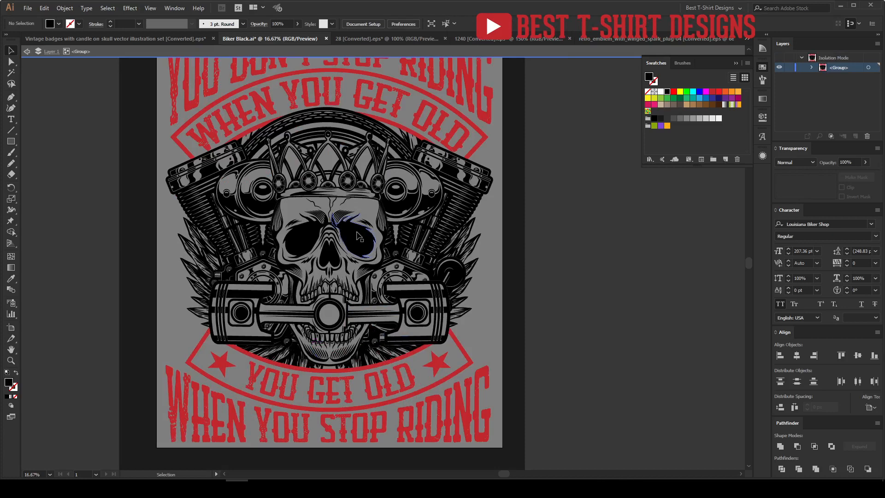
left_click(360, 237)
double_click(360, 237)
left_click(359, 237)
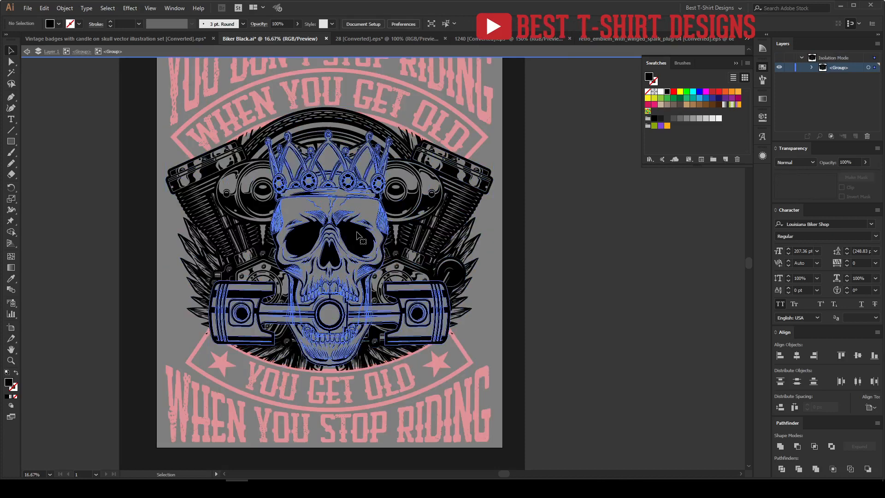
left_click(661, 92)
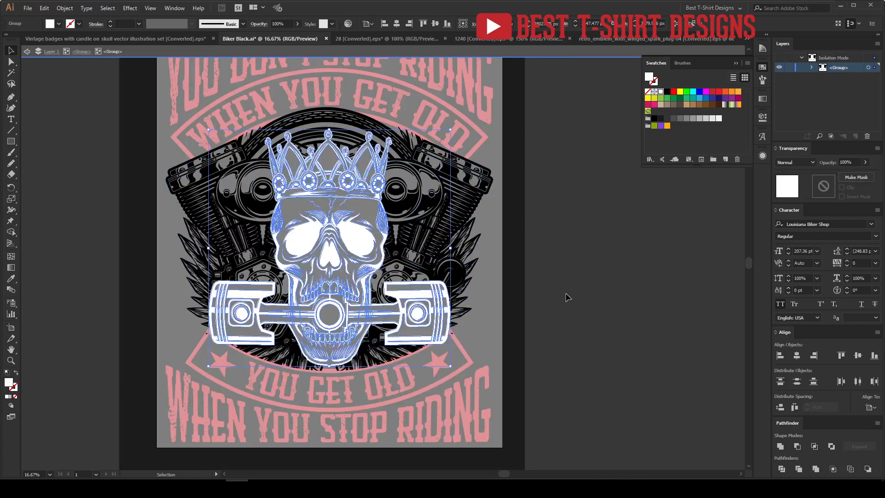
left_click(566, 299)
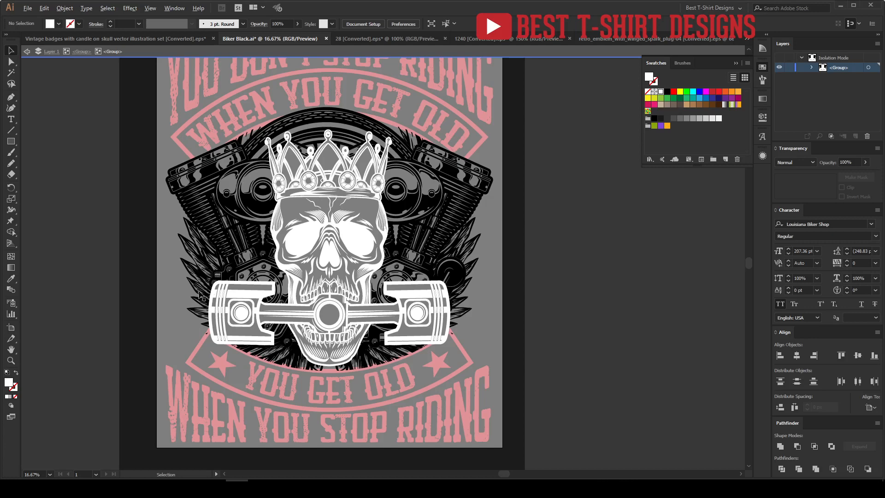
Duplicate the white skull group beside the poster and fill the copy with black
scroll(201, 295, "down", 1)
left_click_drag(544, 316, 514, 314)
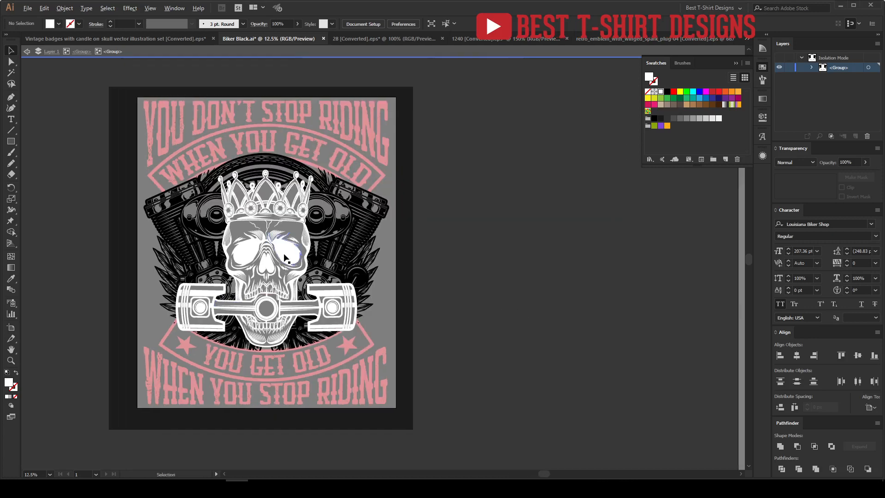
left_click_drag(280, 264, 521, 263)
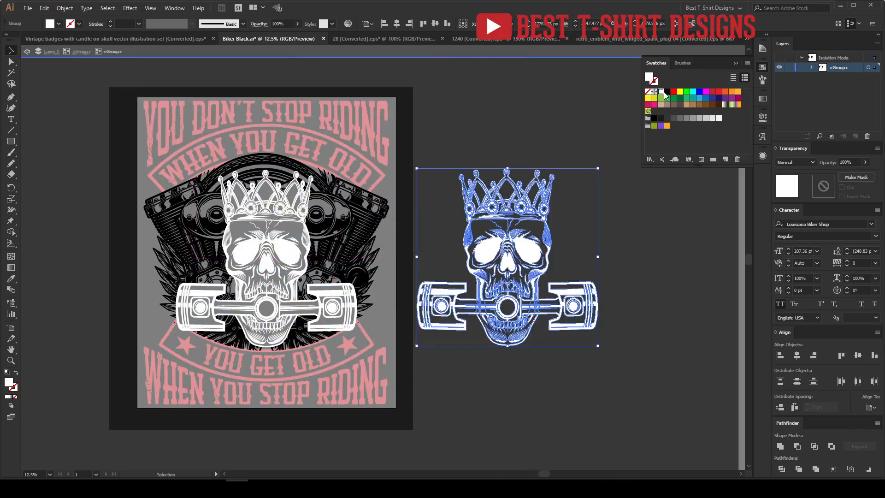
left_click(666, 92)
left_click(632, 282)
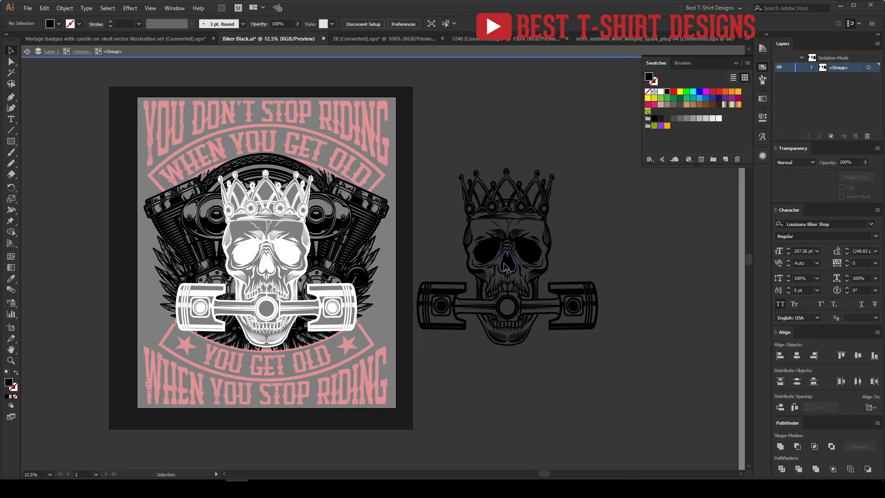
Draw a white rectangle around the black skull copy and send it behind the copy
left_click(11, 141)
left_click_drag(414, 134, 620, 371)
left_click(660, 92)
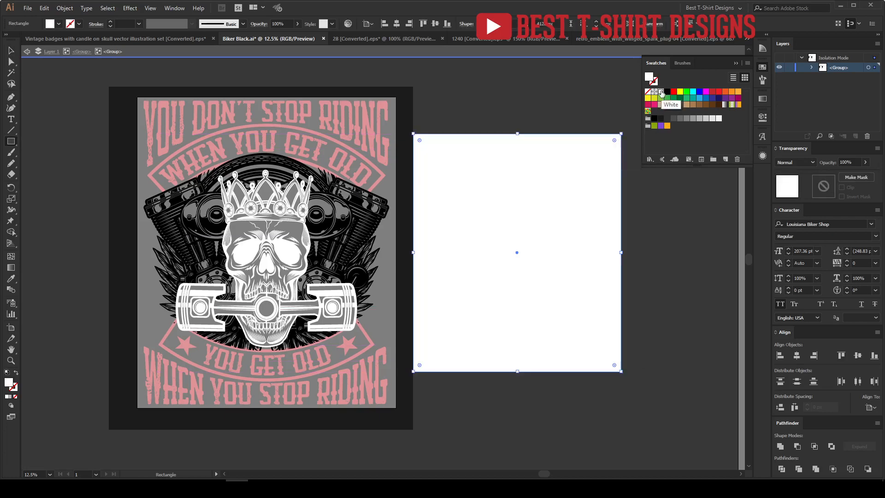
key("ctrl+shift+bracketleft")
key("v")
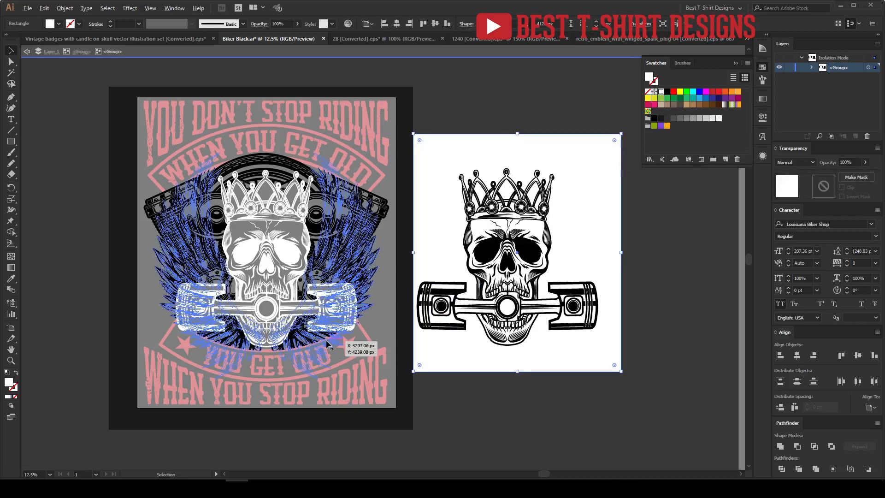
Duplicate the white rectangle behind the white skull on the poster and fill that copy with black
scroll(327, 340, "up", 1)
left_click_drag(496, 352, 157, 358)
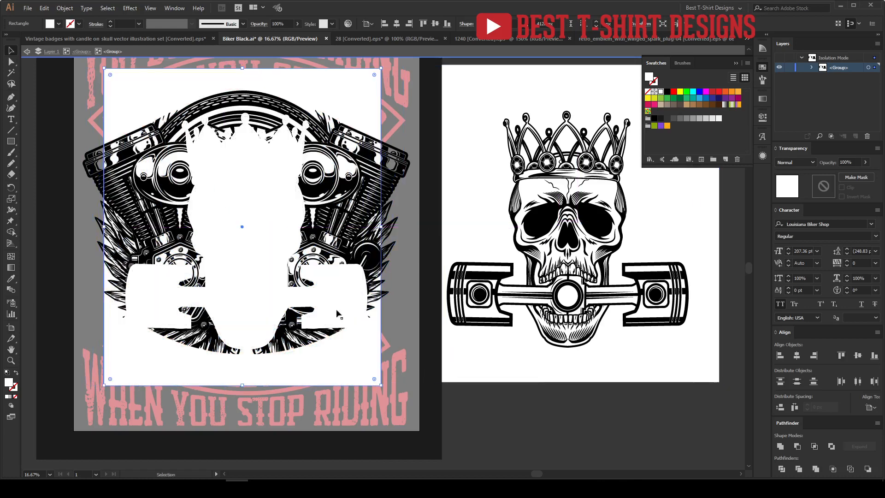
left_click(668, 92)
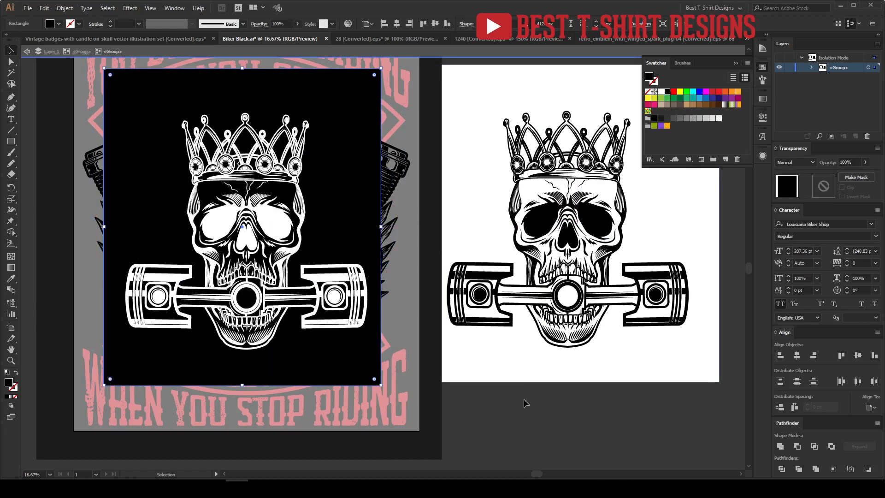
left_click(567, 395)
left_click_drag(567, 395, 501, 390)
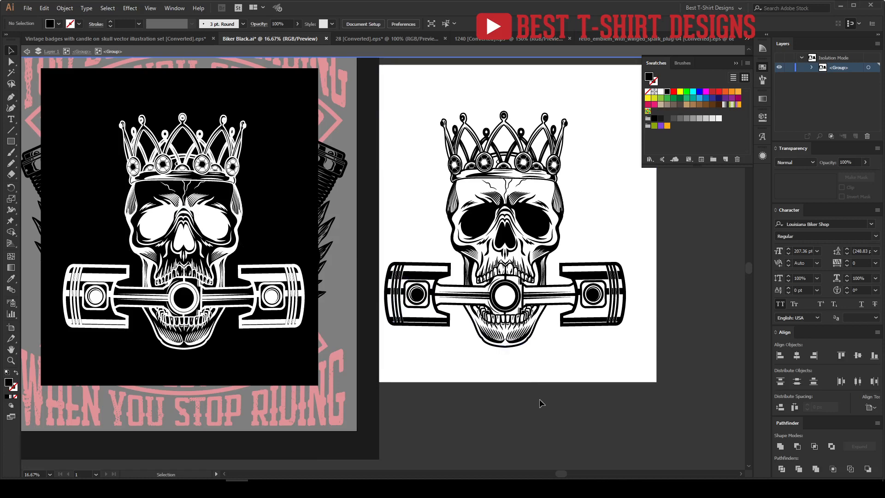
Delete the black skull copy with its white rectangle and the black rectangle behind the poster's skull
left_click_drag(540, 400, 493, 276)
key("Delete")
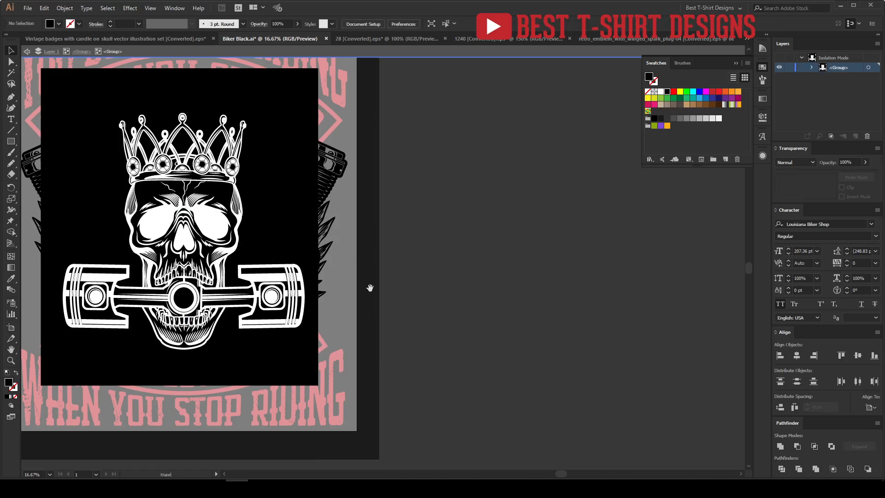
left_click_drag(357, 290, 522, 307)
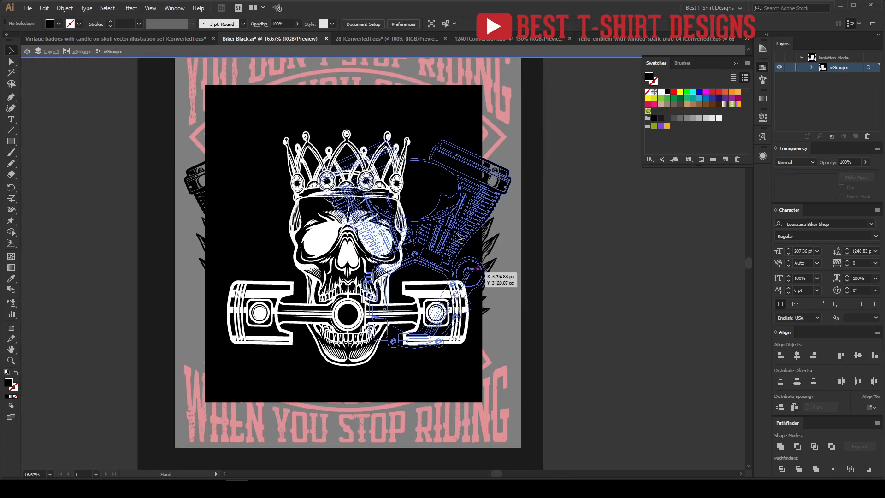
left_click(443, 118)
key("Delete")
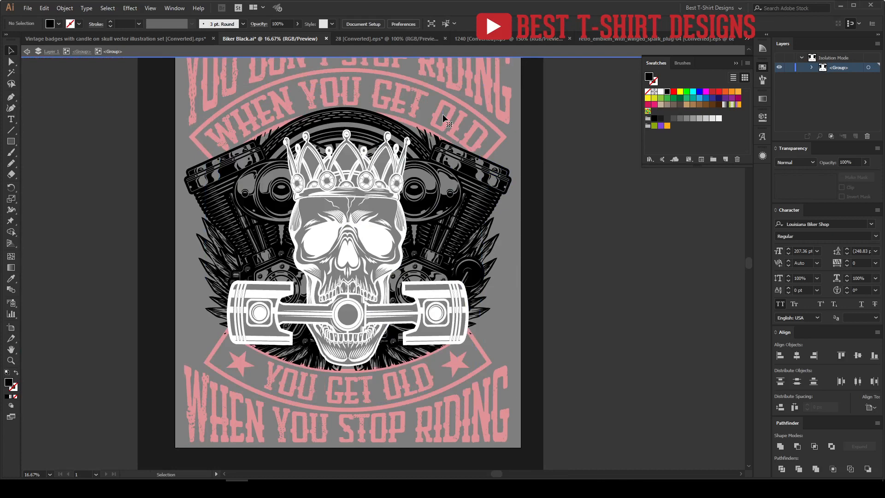
Fill the poster's skull, crown and piston group with black and deselect it
left_click(376, 249)
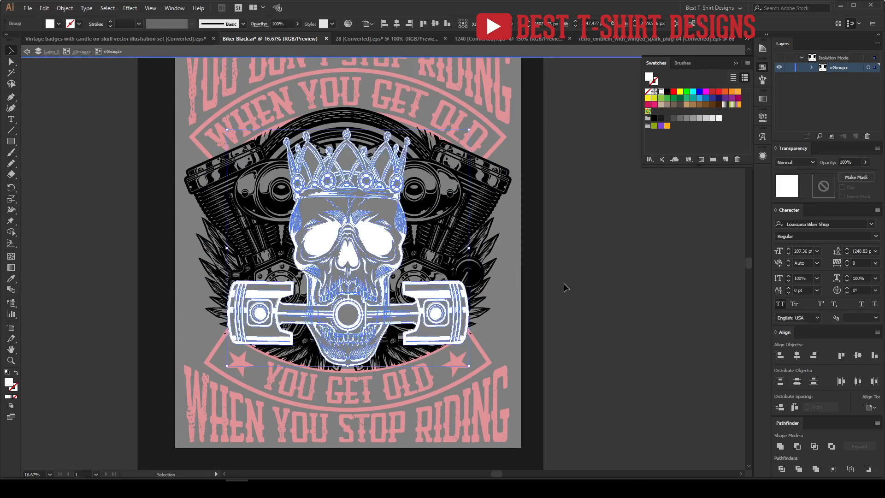
left_click(668, 92)
left_click(608, 285)
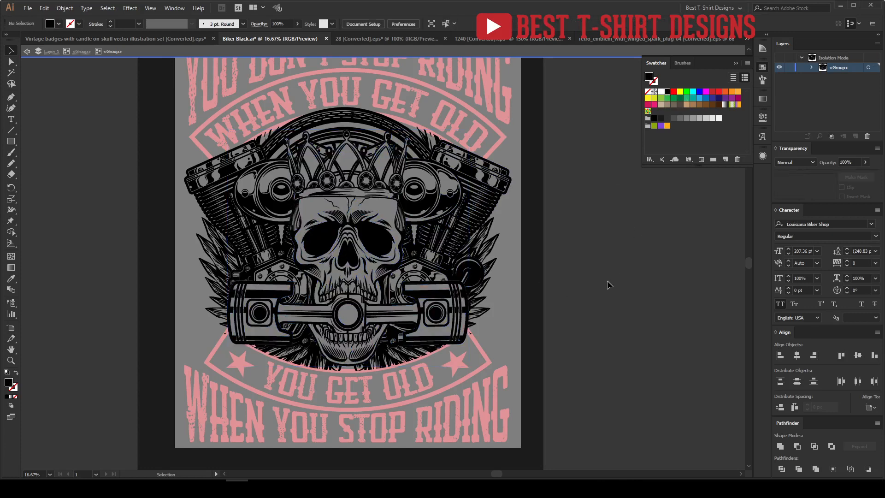
left_click(438, 317)
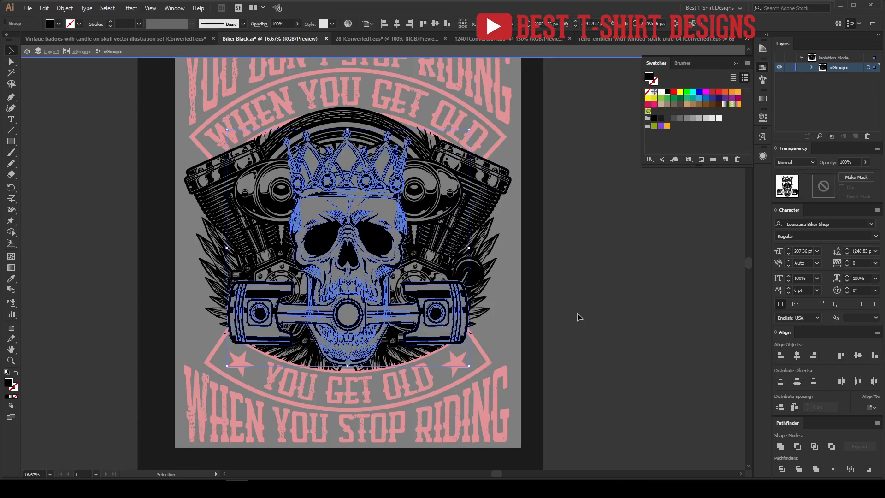
left_click(600, 290)
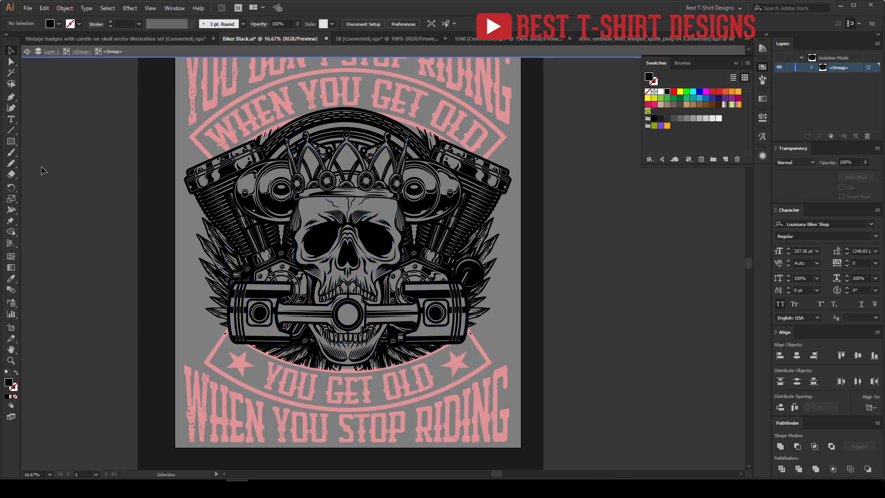
Draw a rectangle enclosing the skull, crown and pistons, fill it with dark red and place it behind them
left_click(11, 142)
left_click_drag(212, 120, 493, 379)
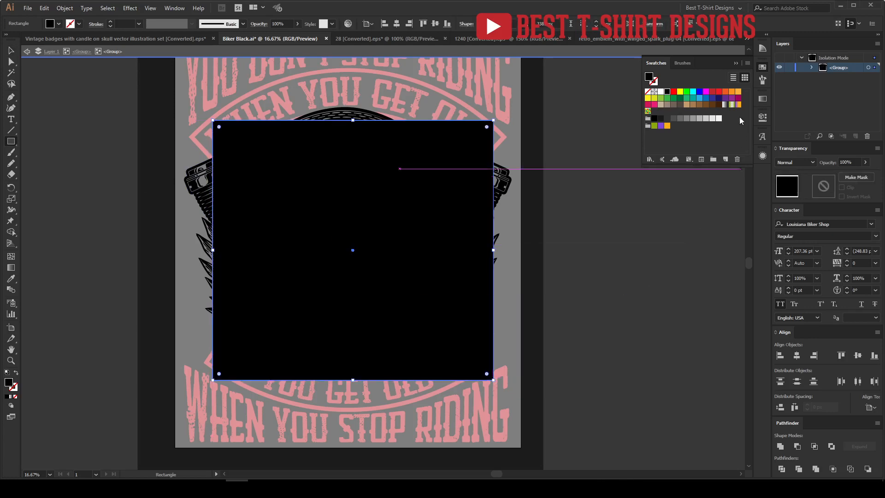
left_click(714, 92)
key("v")
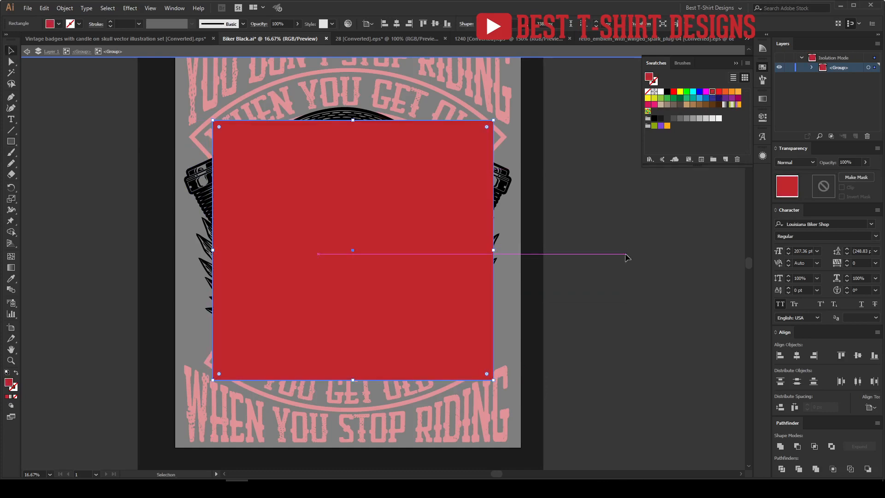
Delete the dark red rectangle, select the skull group to view its anchor points, and undo the deletion
key("Delete")
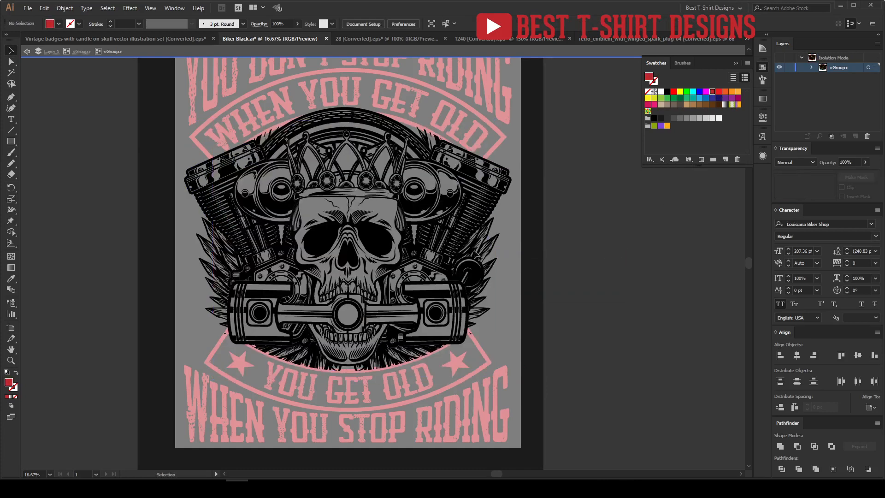
left_click(364, 244)
key("a")
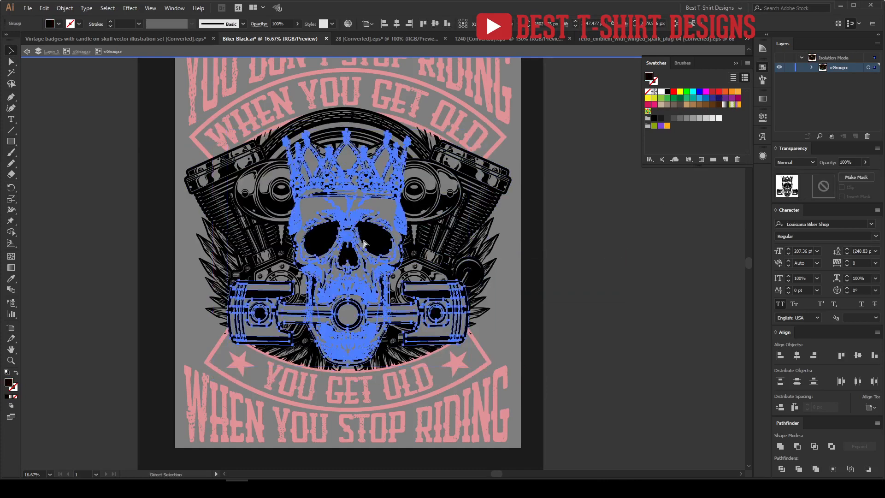
key("ctrl+z")
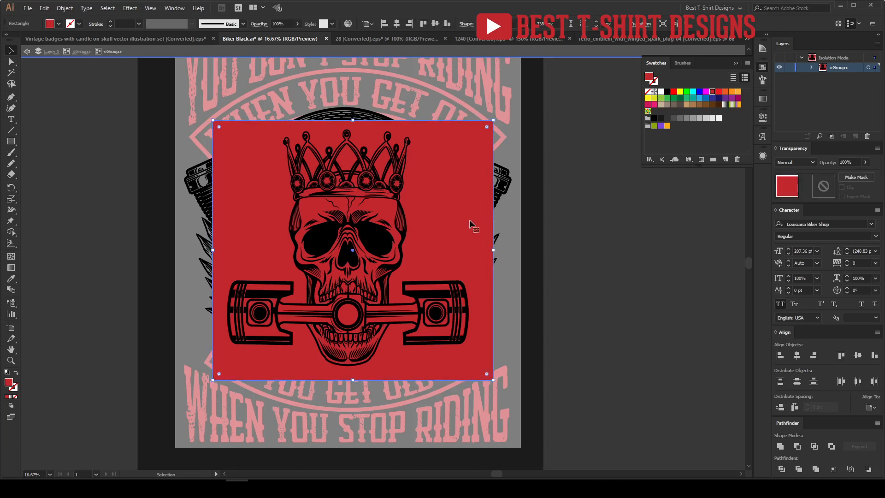
Remove the red rectangle area outside the skull, crown and pistons with the Shape Builder and exit isolation mode
left_click(437, 313, "shift")
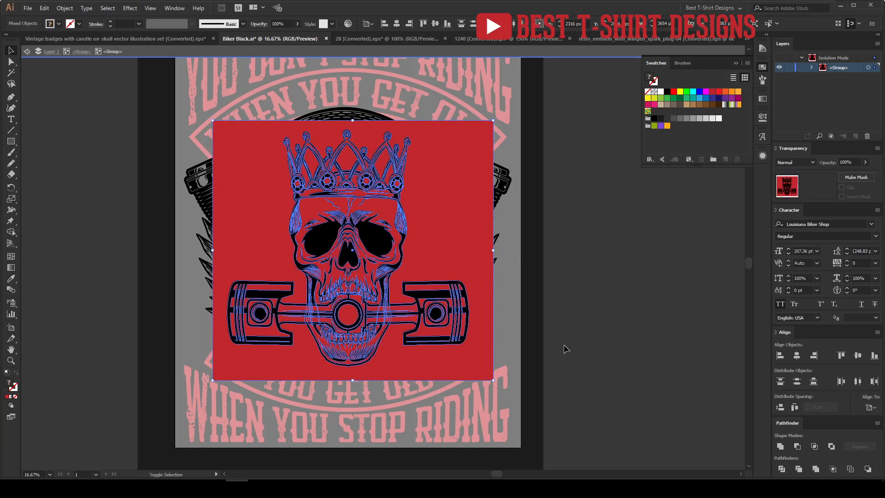
key("shift+m")
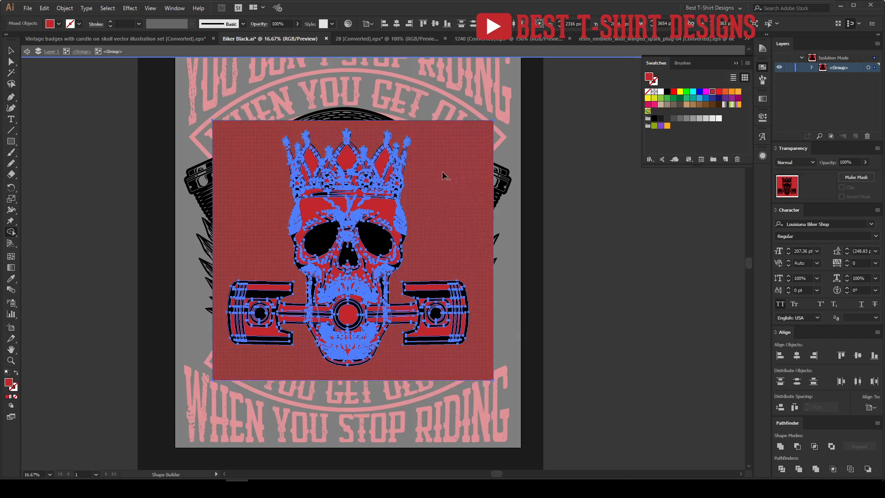
left_click(479, 266, "alt")
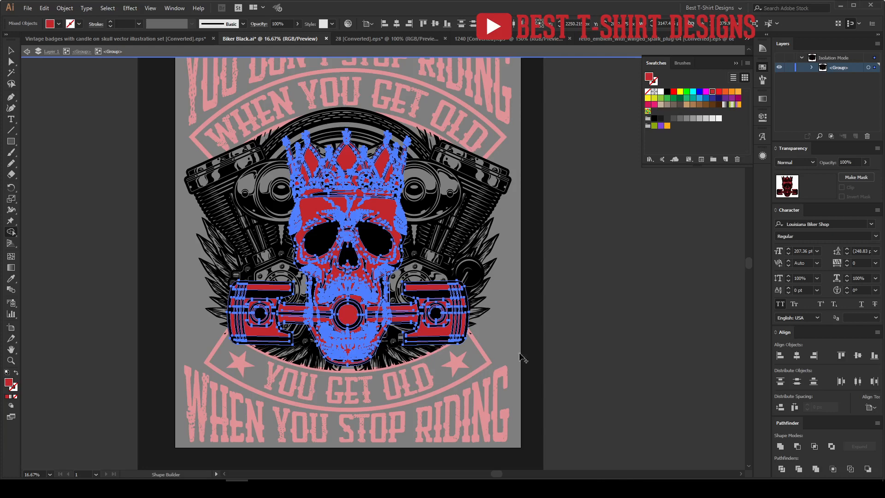
key("v")
left_click(563, 322)
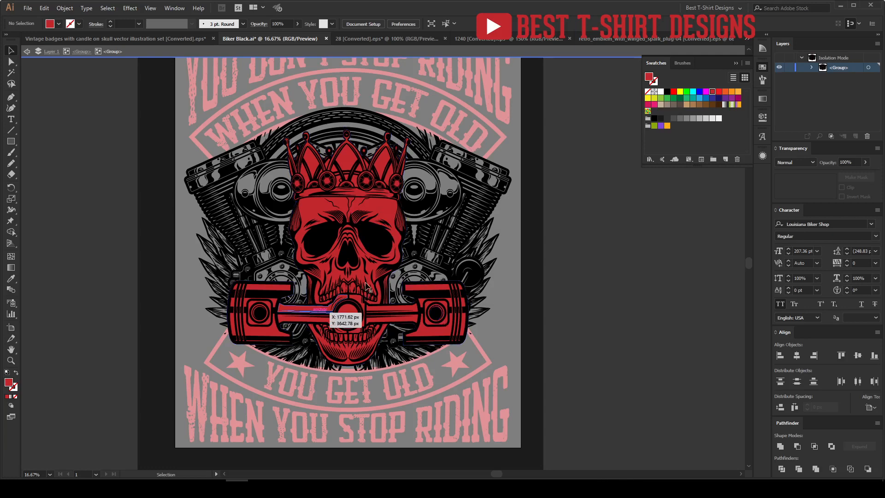
double_click(574, 292)
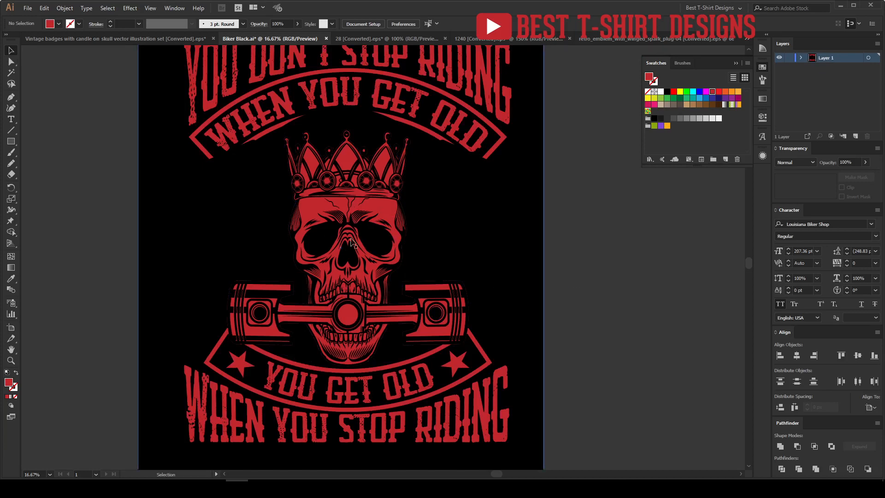
Isolate the nested artwork group containing the skull, engines, wheel and feathers
double_click(373, 252)
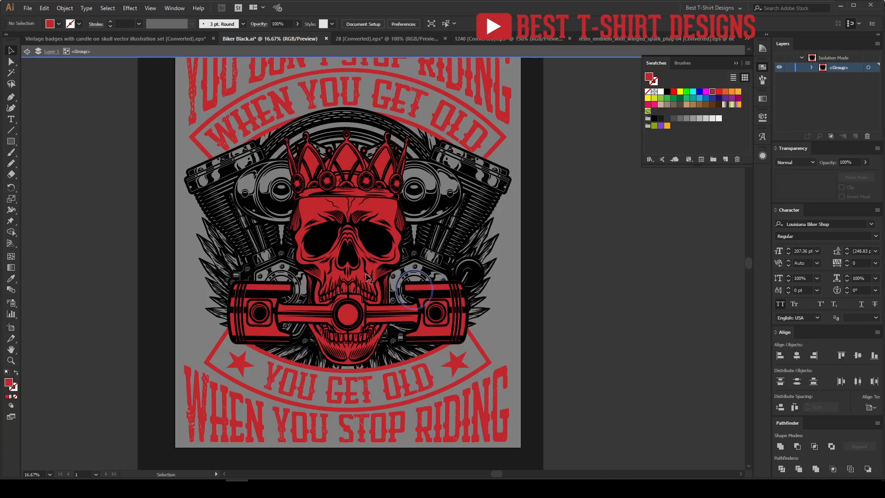
scroll(406, 295, "down", 1)
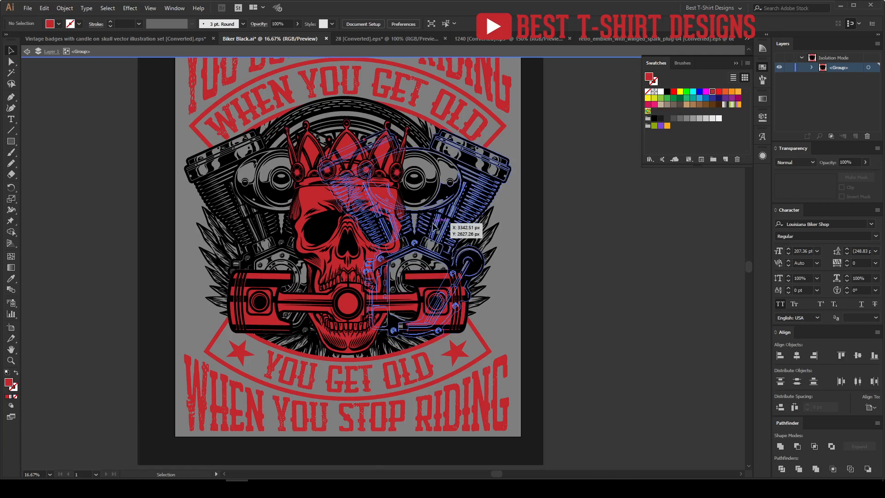
left_click(371, 112)
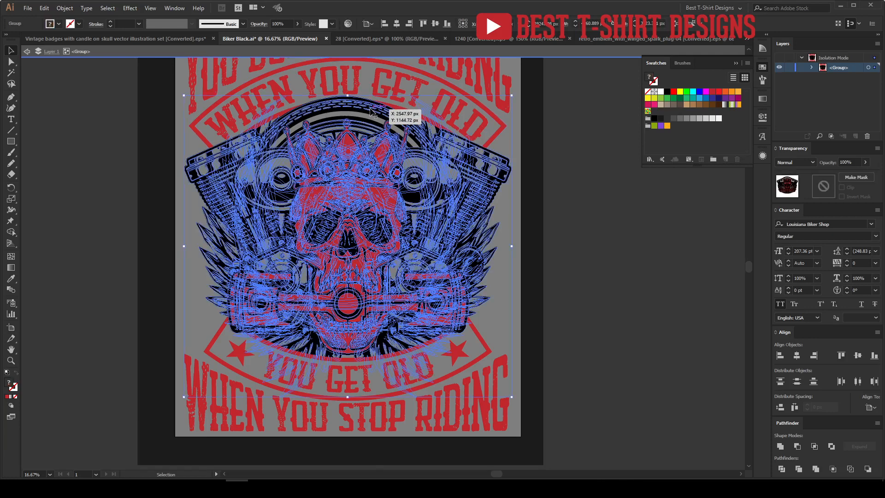
double_click(371, 112)
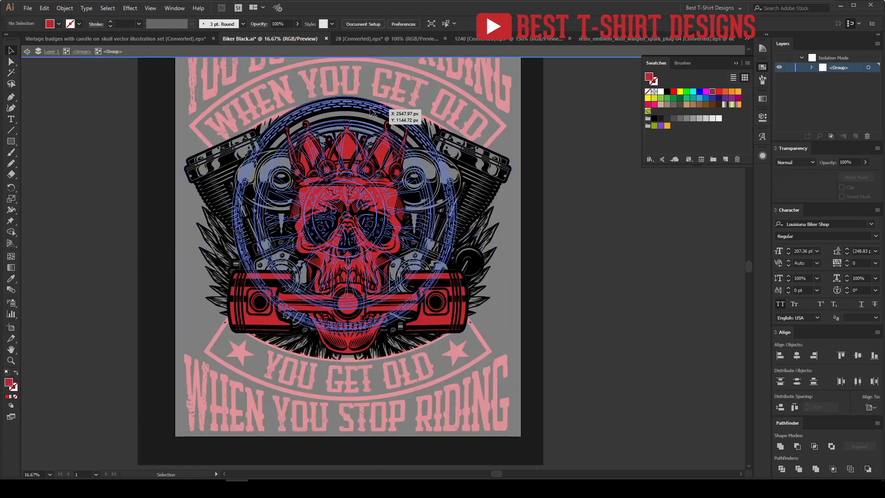
Draw a rectangle covering the whole engine artwork, fill it with dark red and place it directly behind the engines
left_click(445, 183)
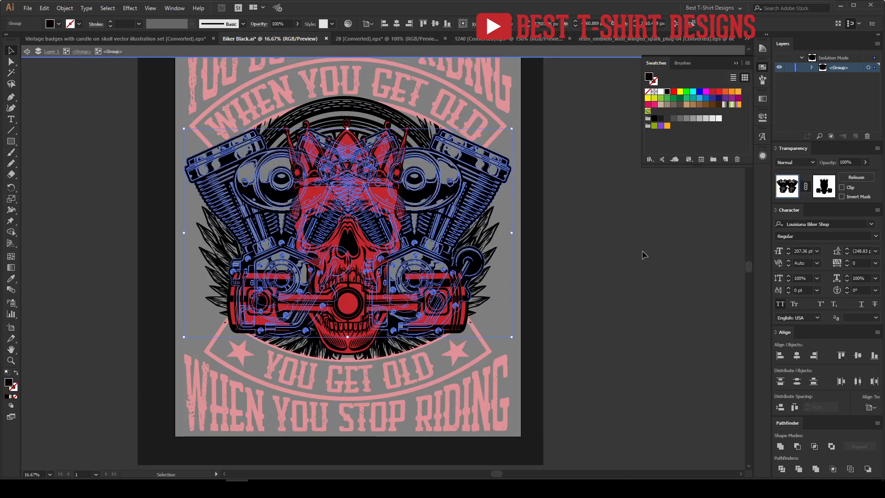
left_click(81, 143)
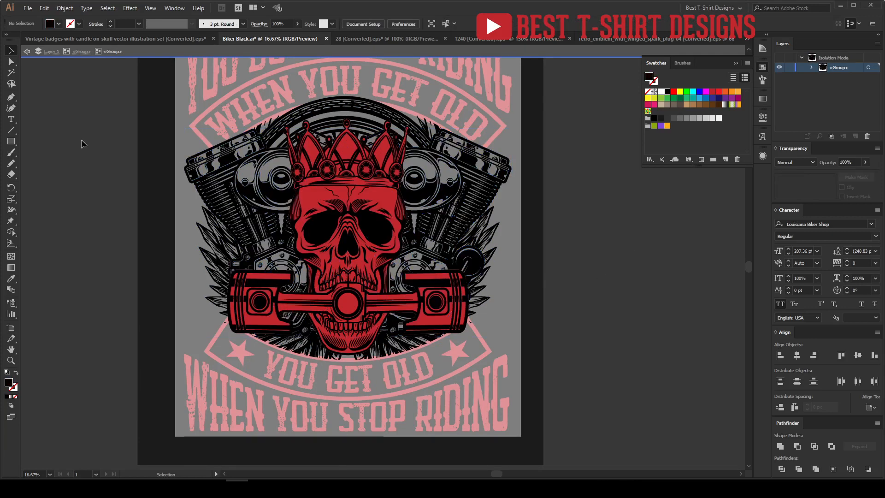
left_click(11, 142)
left_click_drag(165, 92, 546, 386)
left_click(713, 92)
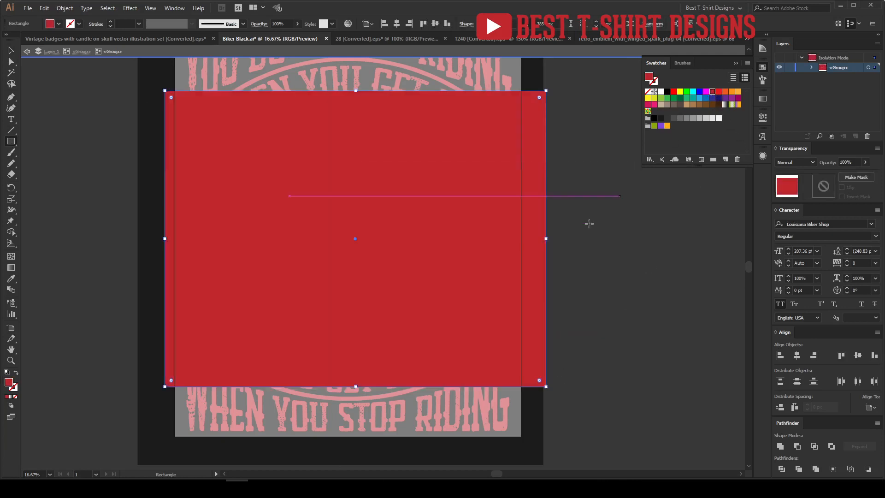
key("ctrl+x")
key("v")
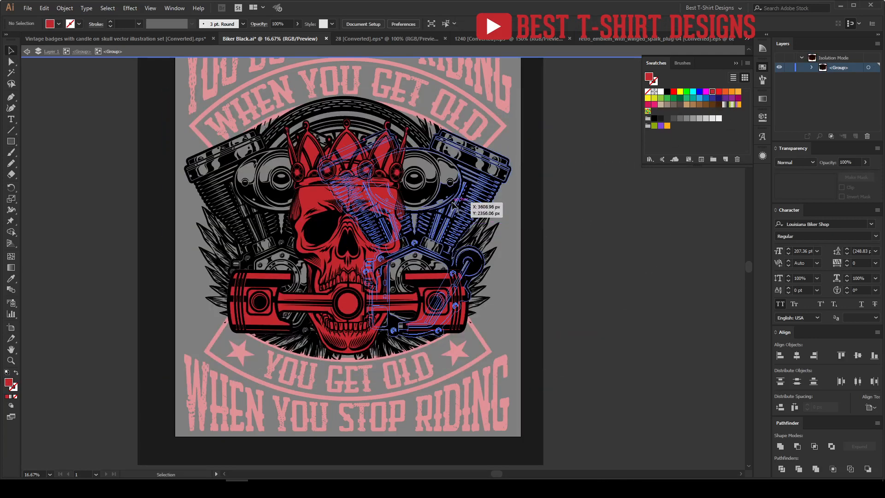
left_click(452, 203)
key("ctrl+b")
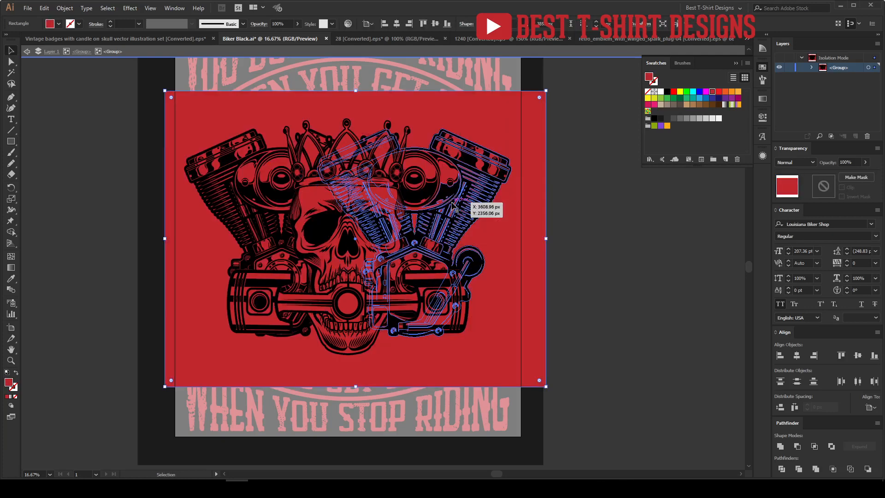
Remove the red area outside the two engines with the Shape Builder and deselect the artwork
left_click(488, 210, "shift")
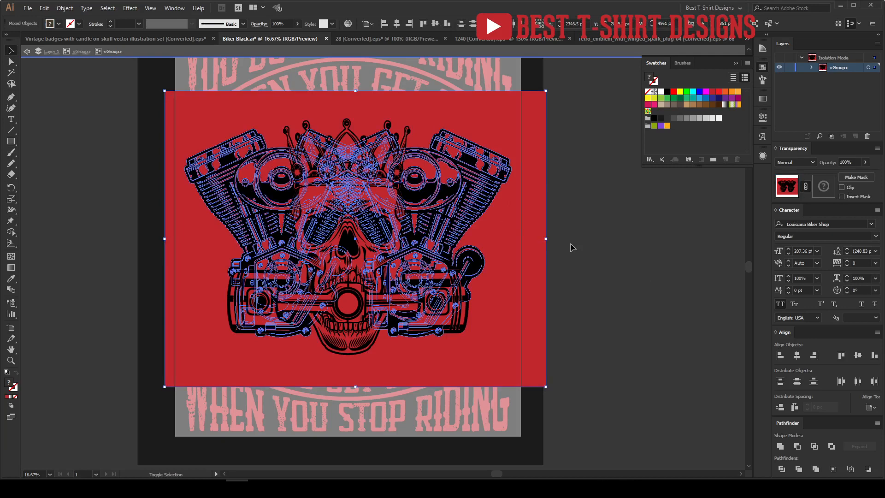
key("shift+m")
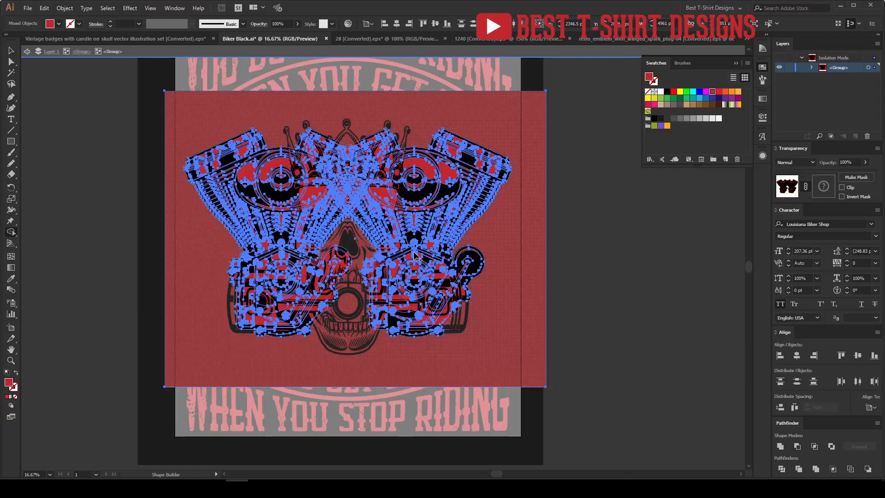
left_click(593, 285)
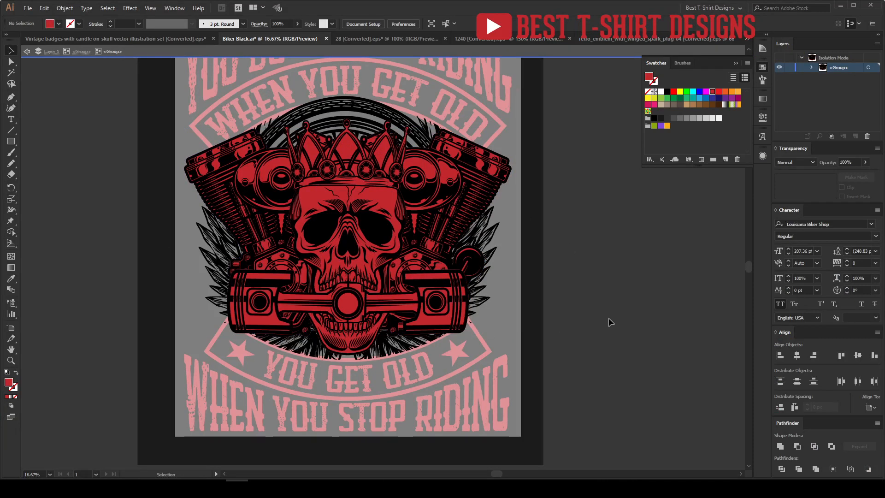
Draw a dark red rectangle enclosing the wheel and place it directly behind the wheel group
left_click(15, 143)
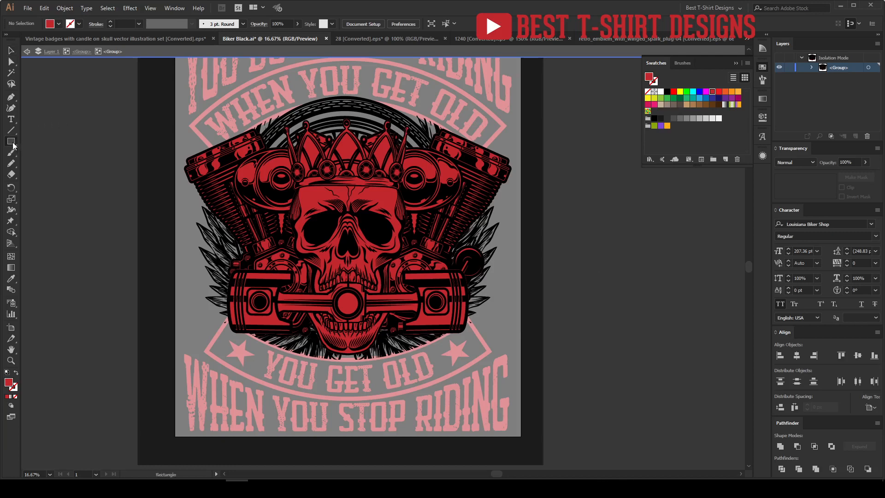
left_click_drag(181, 72, 532, 415)
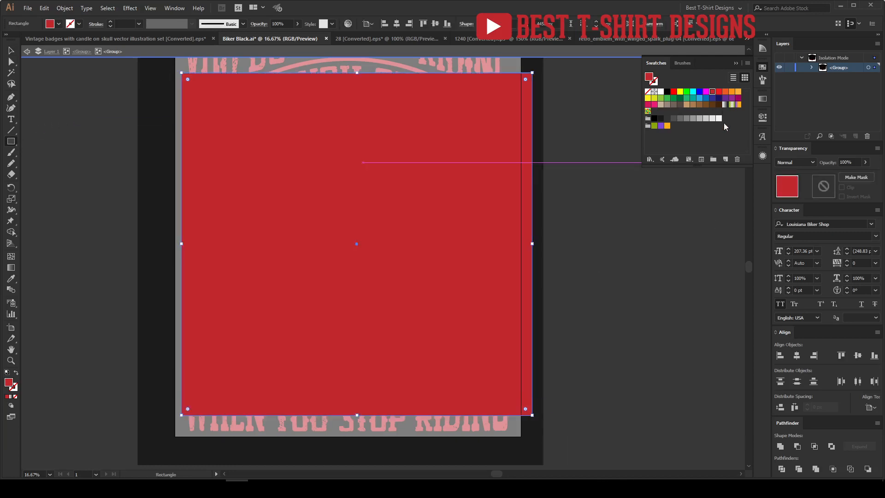
key("ctrl+z")
key("v")
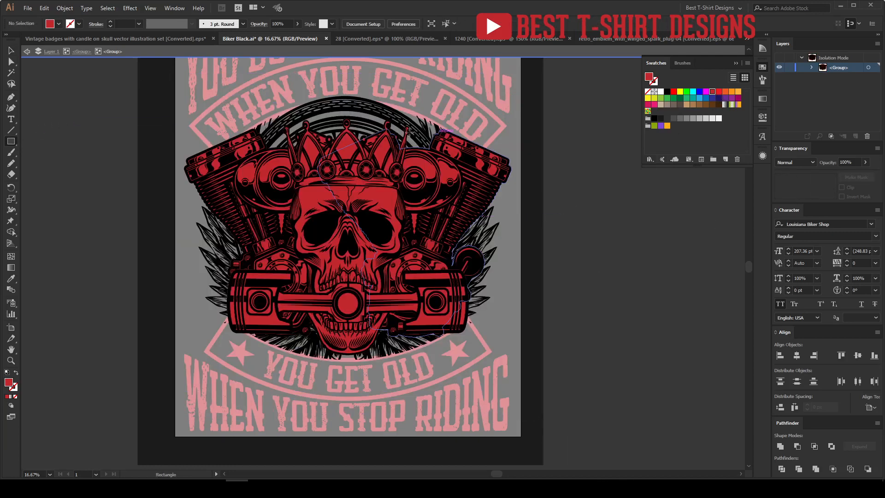
left_click(373, 110)
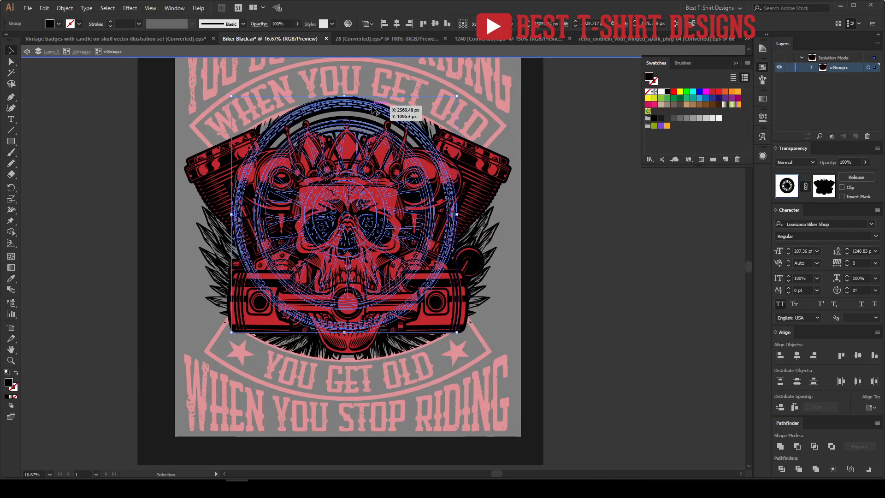
key("ctrl+shift+z")
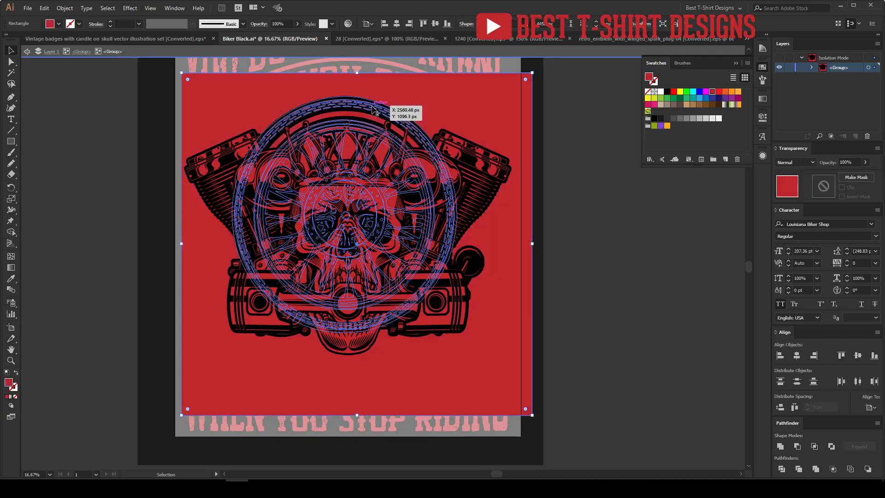
Remove the red area outside the wheel with the Shape Builder and deselect the artwork
left_click(373, 110, "shift")
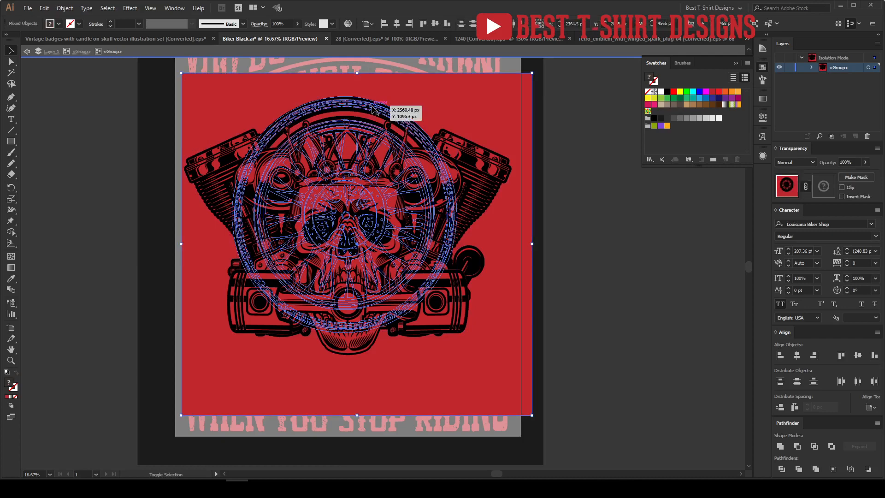
key("shift+m")
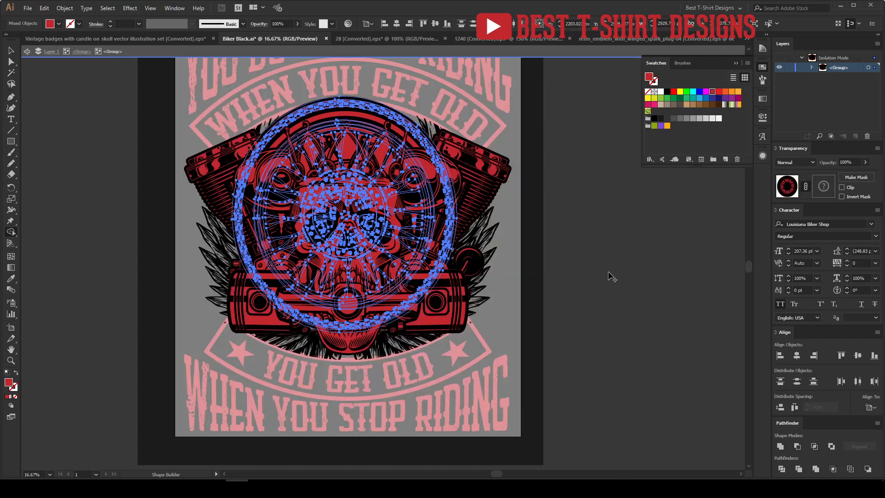
key("v")
left_click(604, 227)
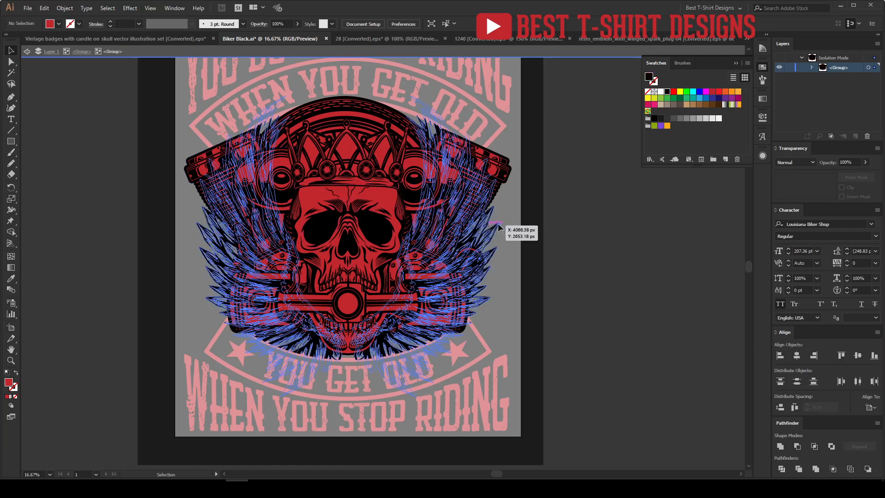
Draw a rectangle over the feathered wings, fill it with dark red and place it directly behind the wings
left_click(498, 225)
key("ctrl+shift+a")
key("m")
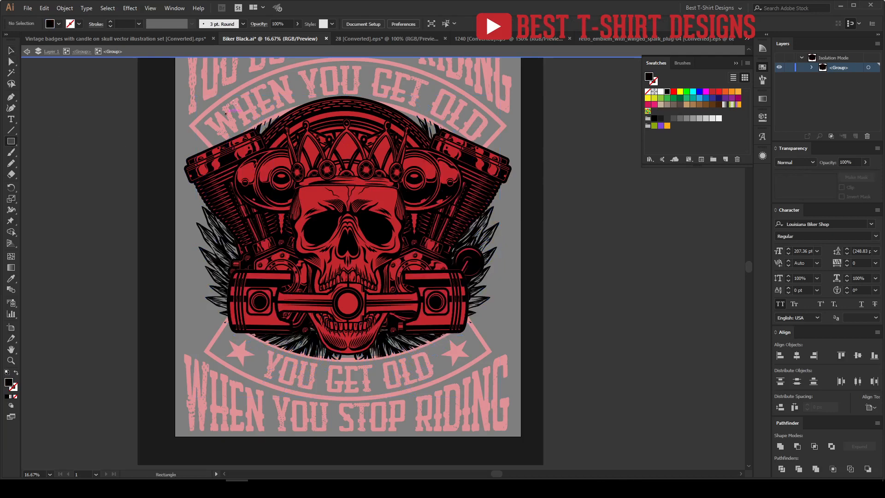
left_click_drag(180, 69, 524, 386)
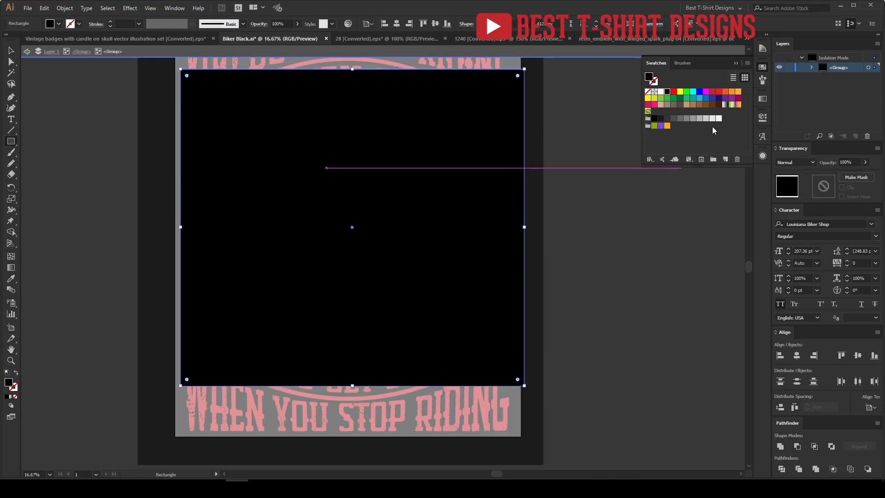
left_click(712, 91)
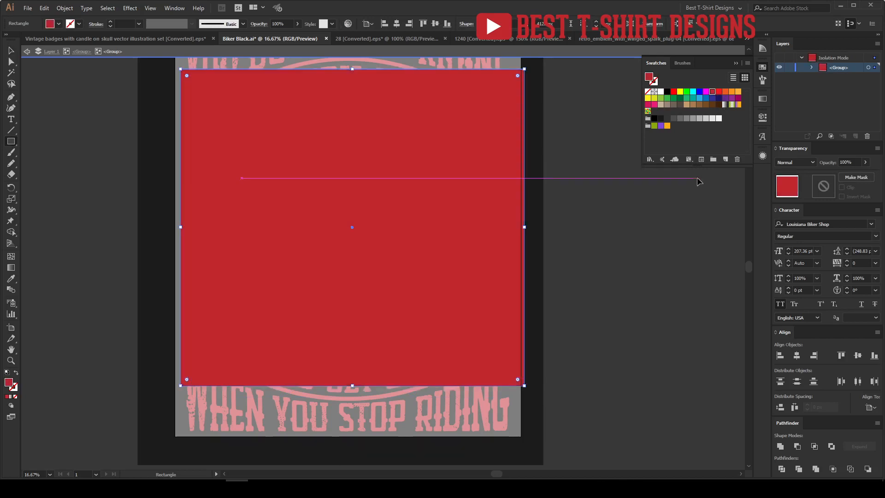
key("v")
key("Delete")
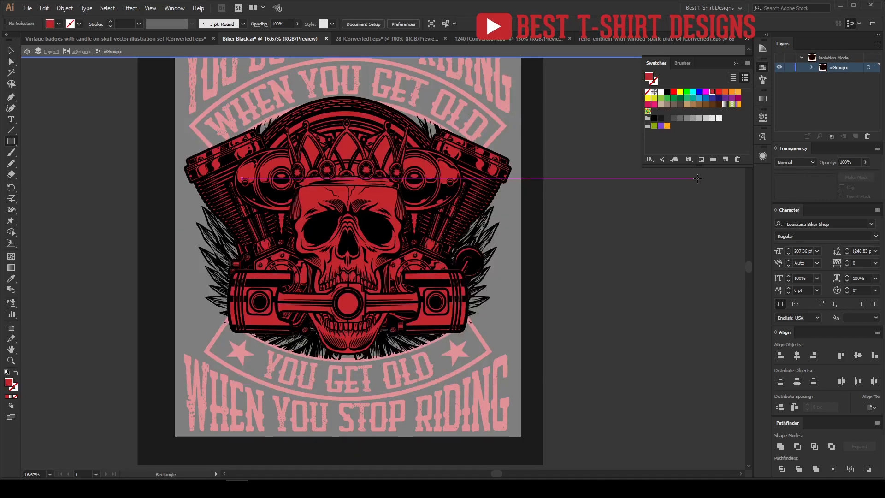
left_click(493, 231)
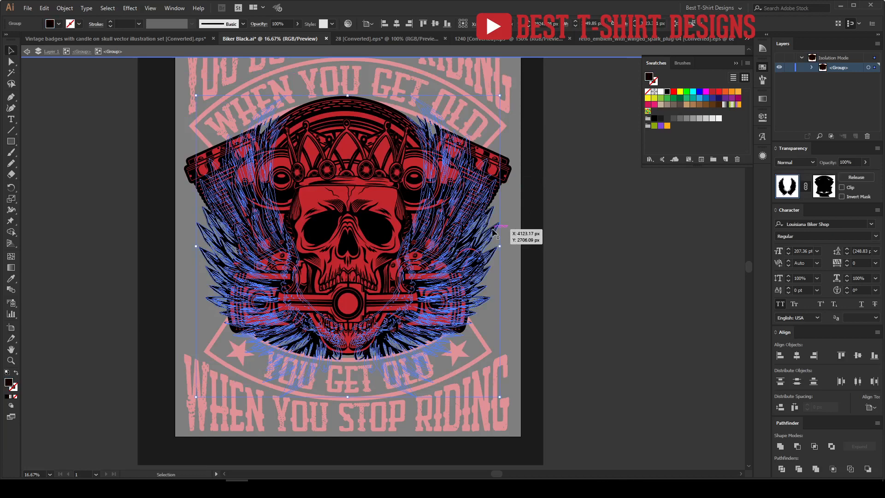
key("ctrl+z")
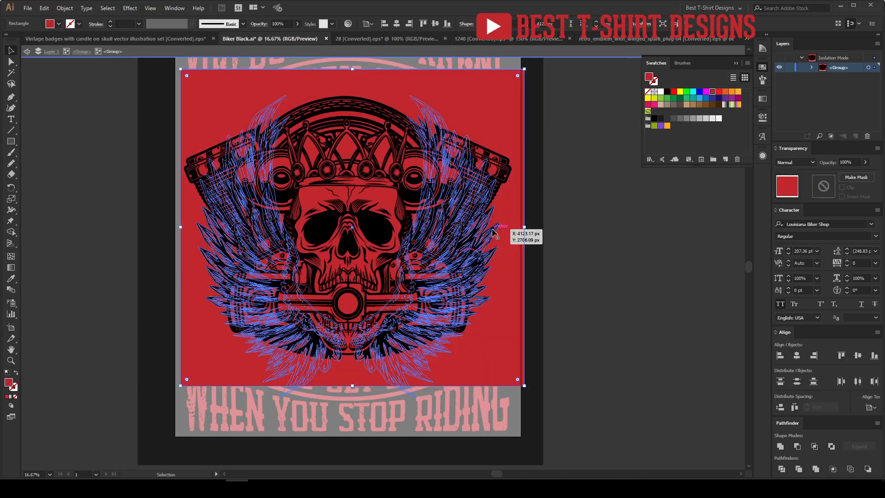
Remove the red area outside the feathered wings with the Shape Builder and deselect the artwork
left_click(484, 235, "shift")
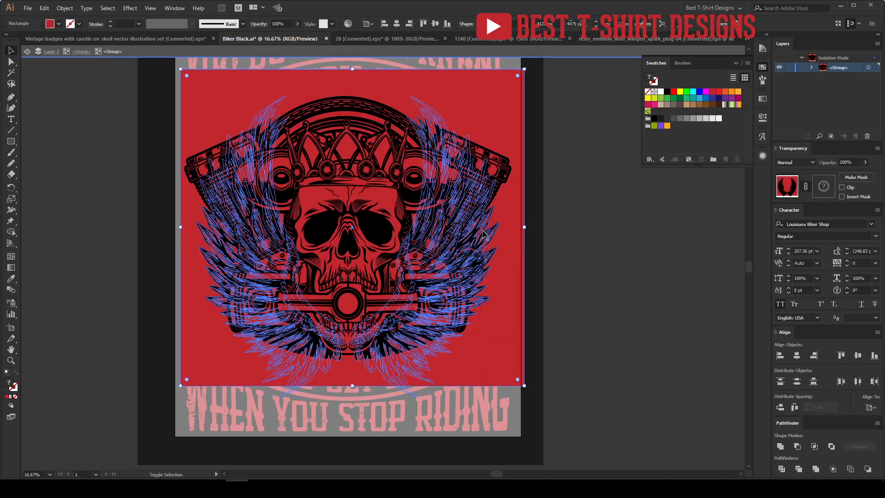
left_click(484, 235, "shift")
key("shift+m")
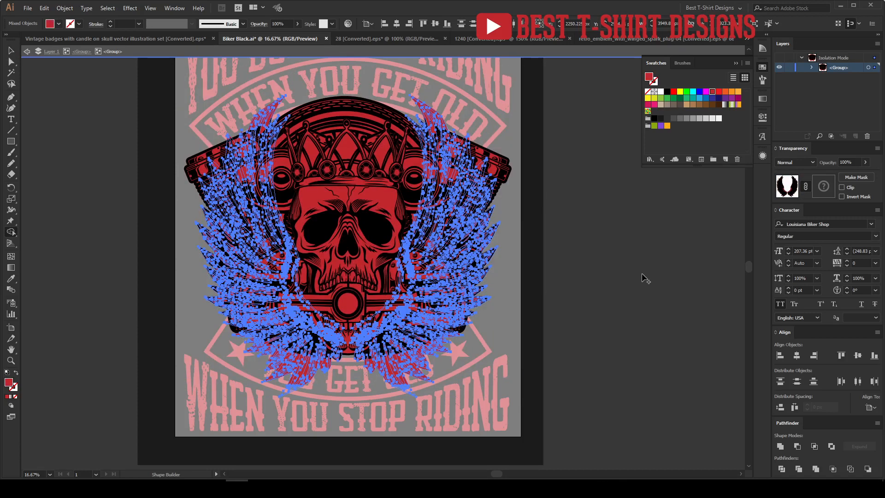
key("v")
left_click(562, 260)
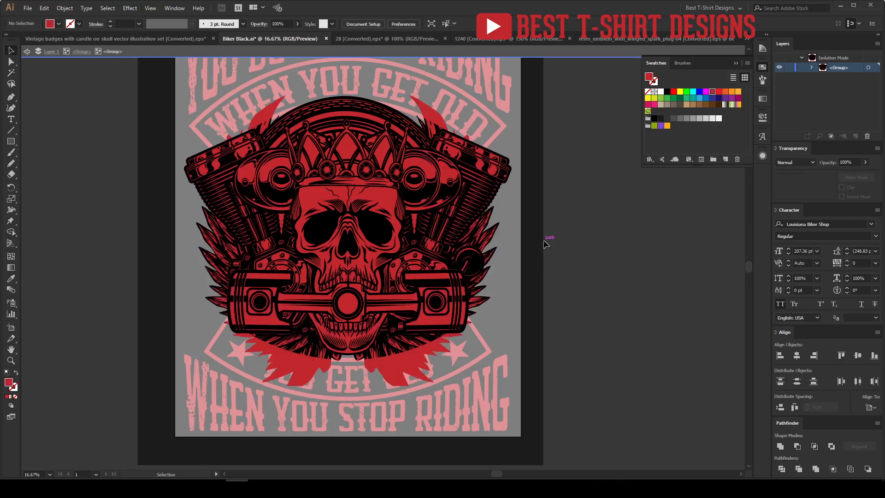
scroll(546, 243, "down", 1)
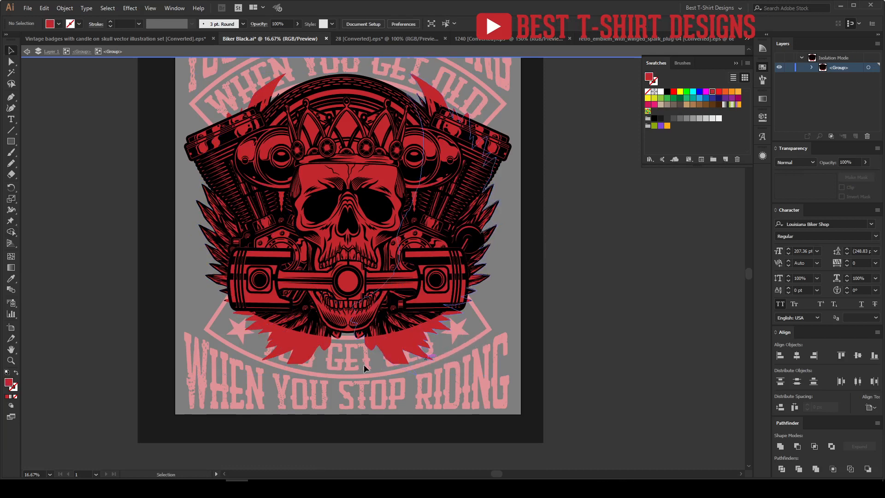
Copy all shapes from the opacity mask of the black wing linework, return to the artwork and deselect
scroll(354, 364, "up", 2)
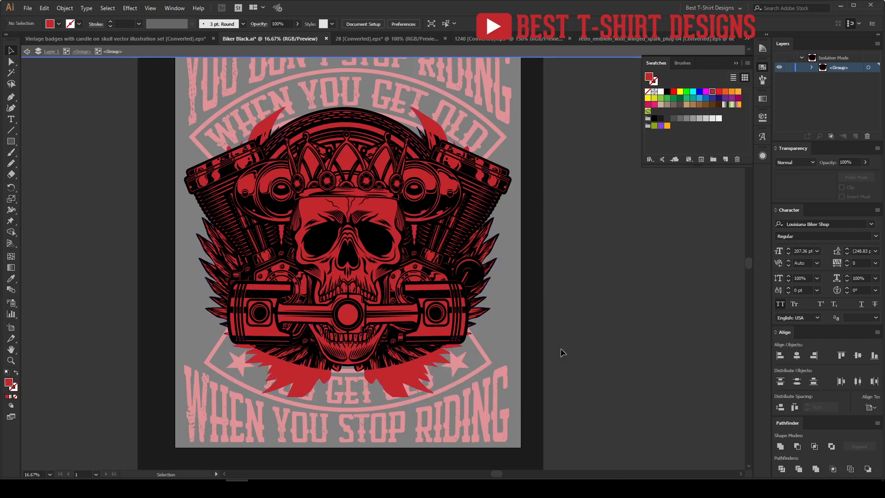
left_click(489, 246)
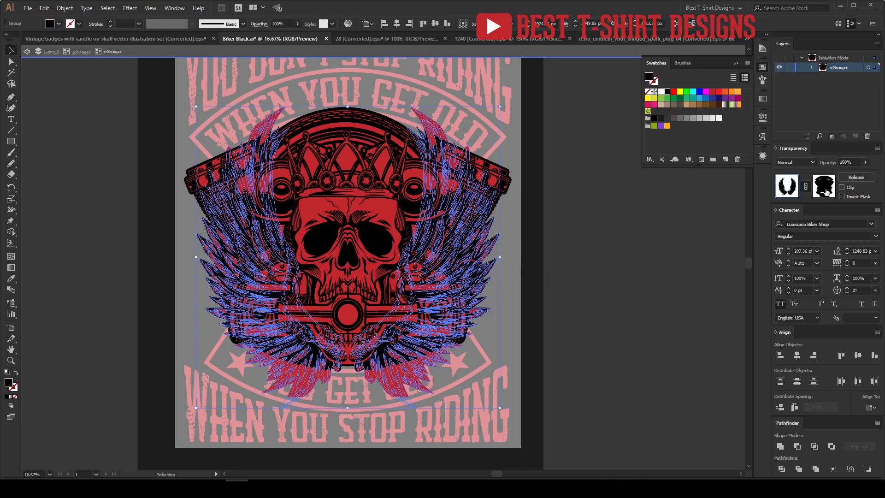
left_click(826, 191)
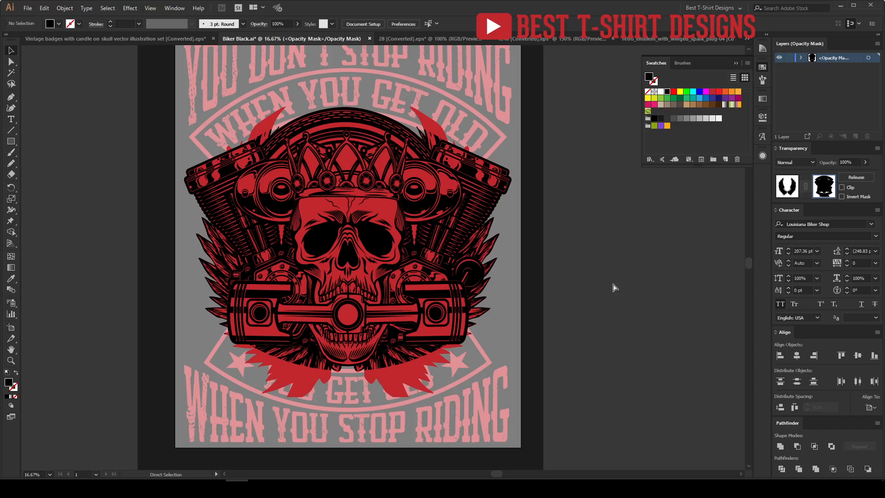
key("v")
key("ctrl+a")
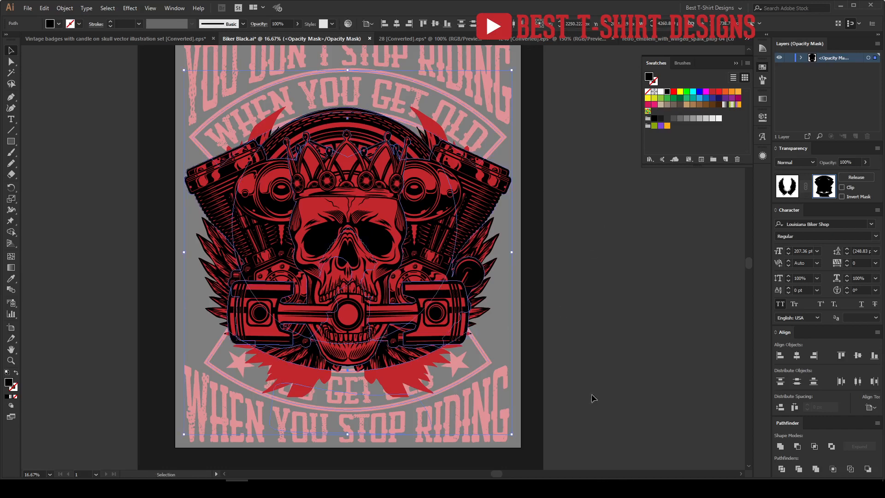
key("ctrl+c")
left_click(787, 185)
left_click(588, 246)
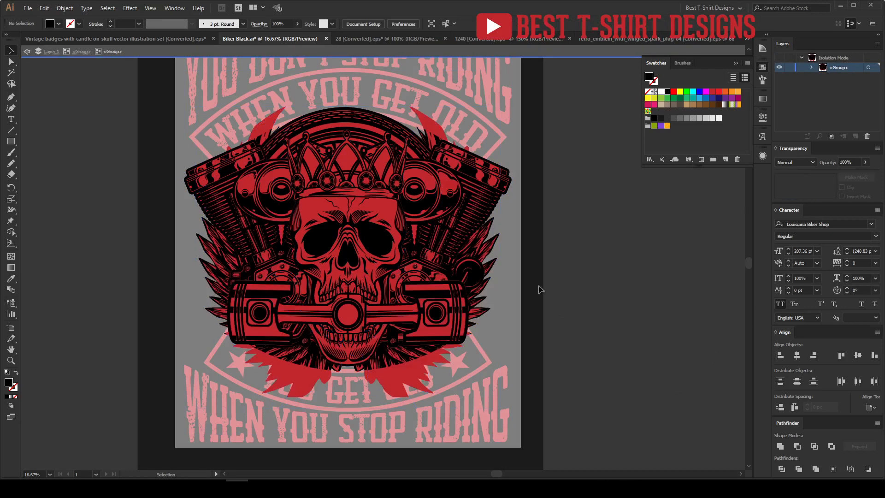
left_click(392, 384)
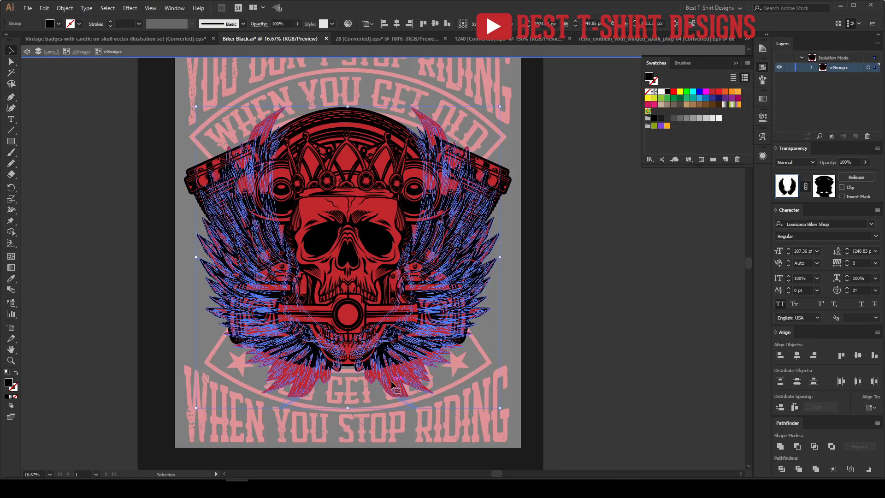
left_click(581, 325)
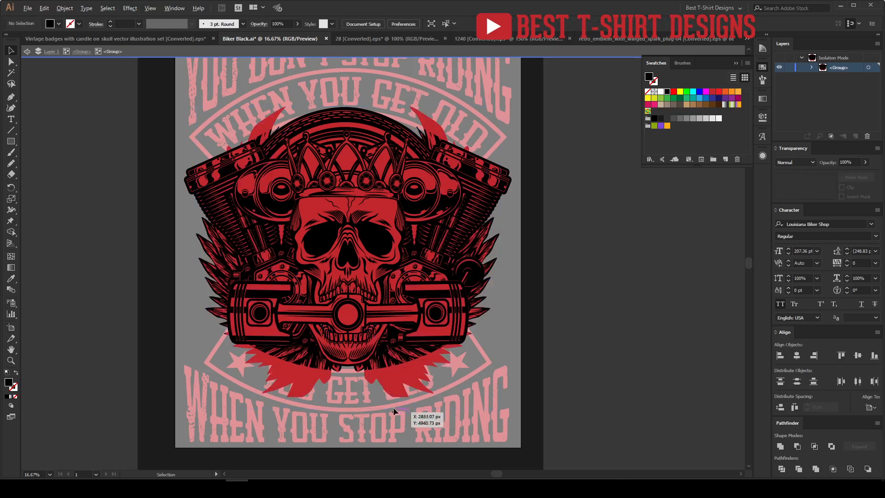
scroll(395, 395, "up", 5)
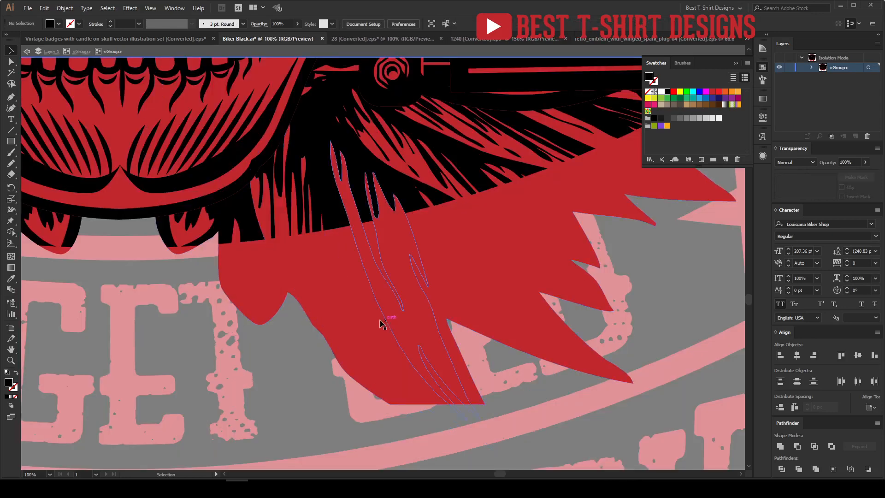
left_click(375, 249)
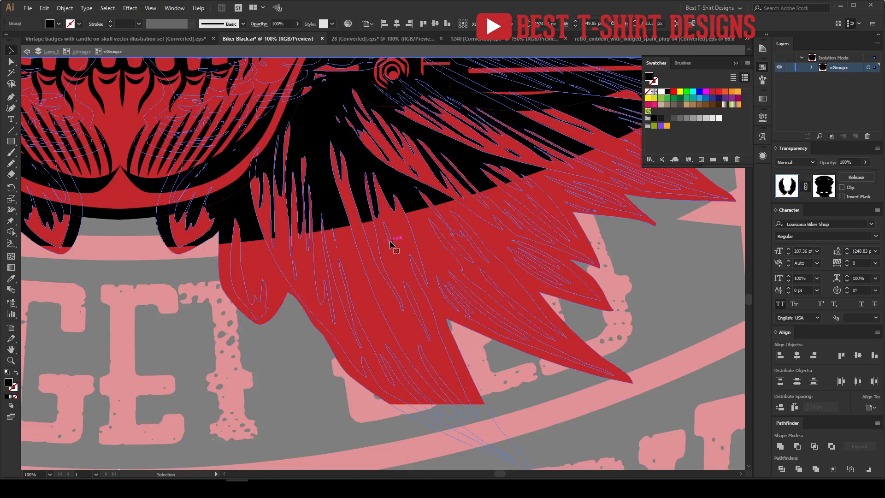
left_click(401, 251)
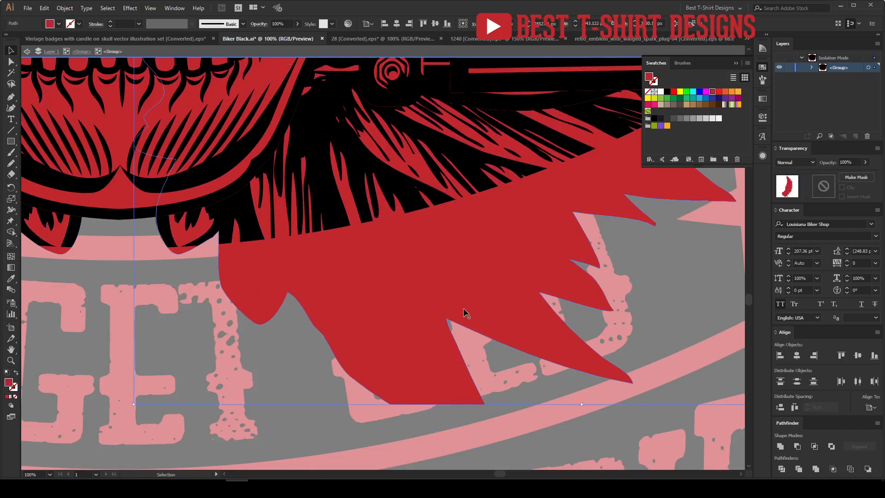
scroll(479, 362, "down", 2)
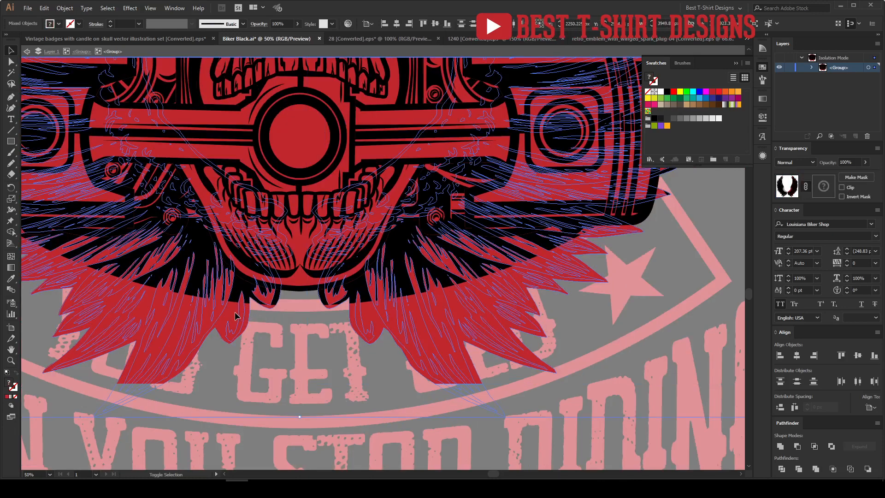
left_click(244, 318)
key("ctrl+a")
left_click(235, 320, "shift")
left_click(234, 320, "shift")
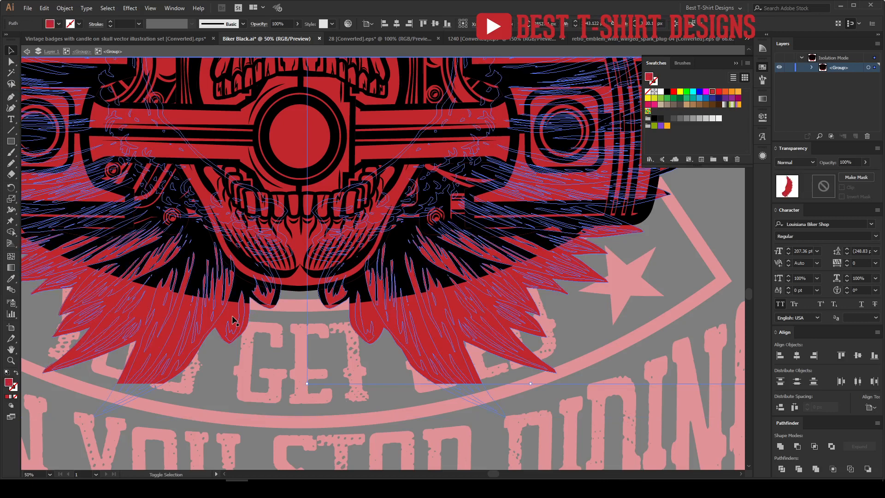
left_click(69, 359)
key("ctrl+a")
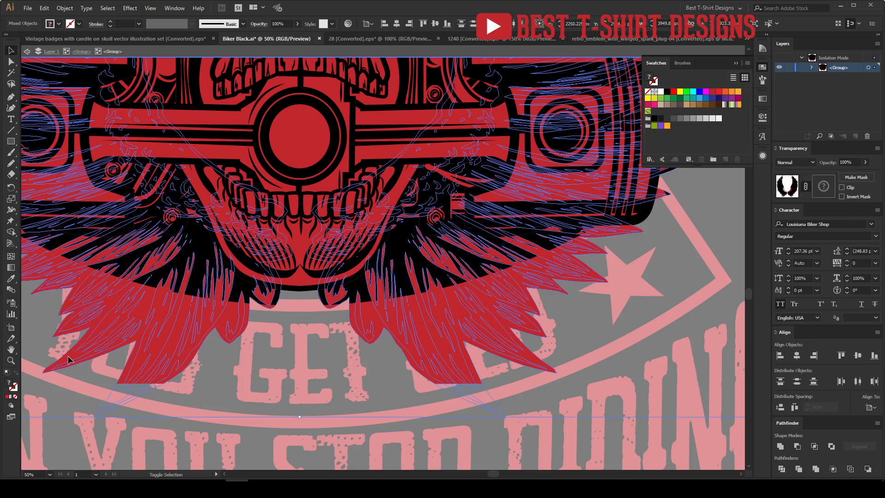
left_click(171, 328)
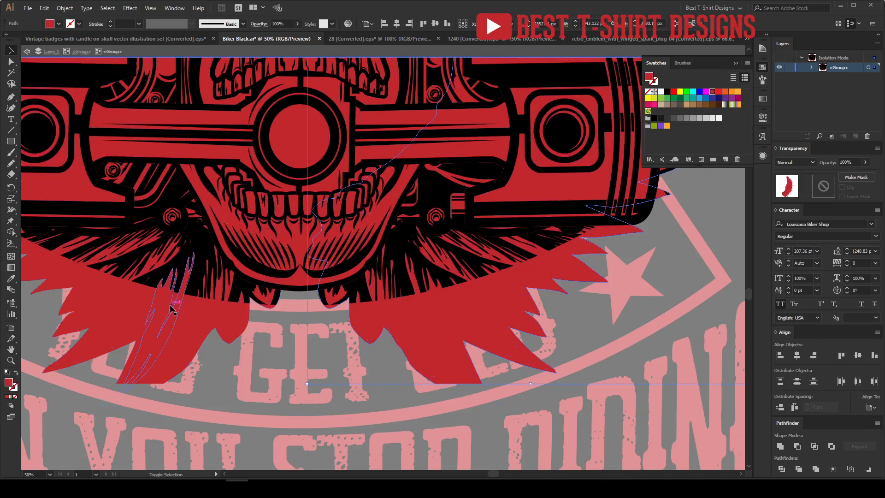
key("ctrl+a")
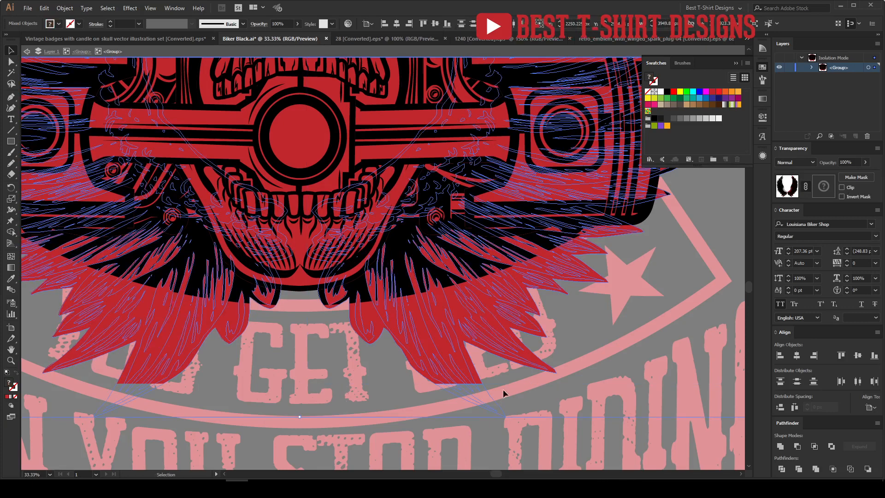
key("ctrl+minus")
left_click(499, 401)
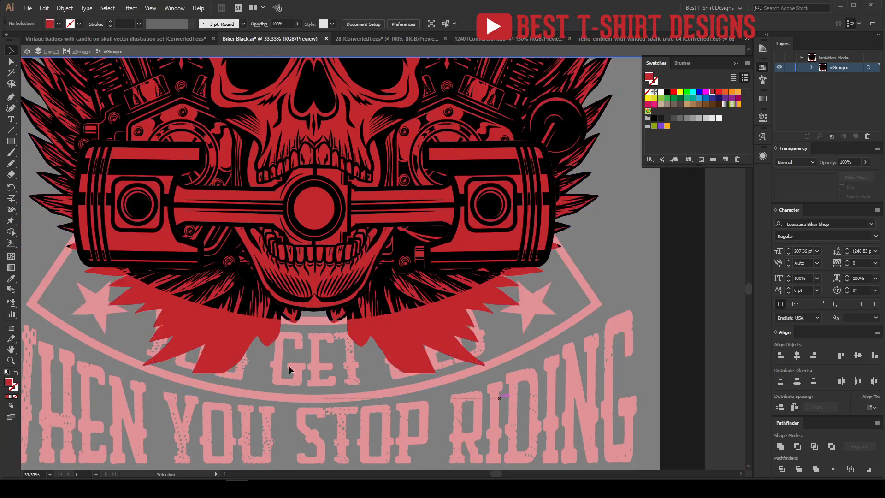
Select the two red wing fill shapes without the black linework and group them
key("ctrl+a")
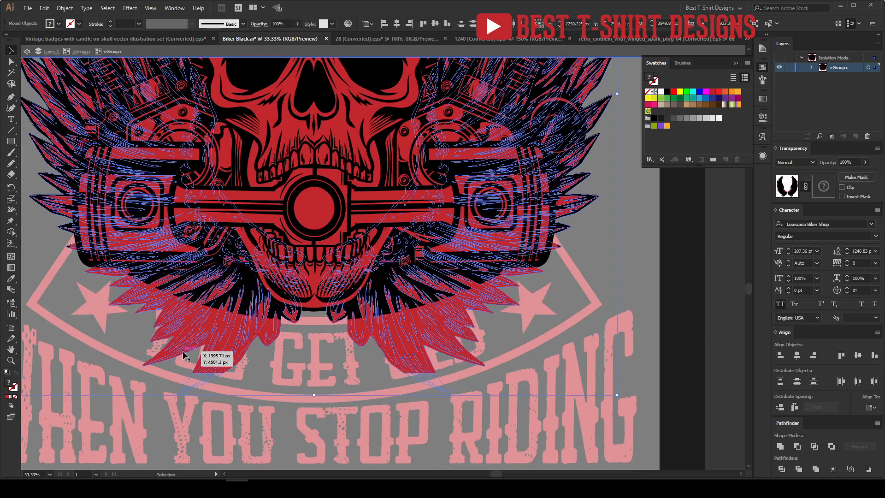
left_click(389, 340)
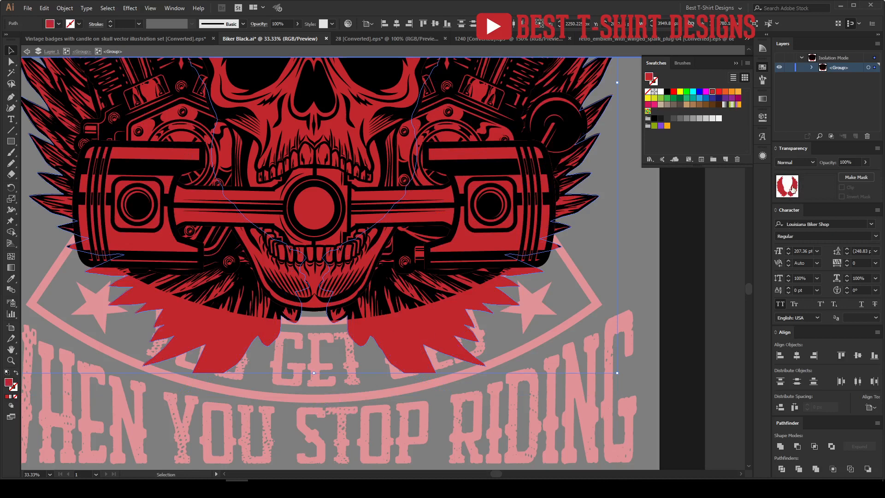
key("ctrl+minus")
key("ctrl+minus")
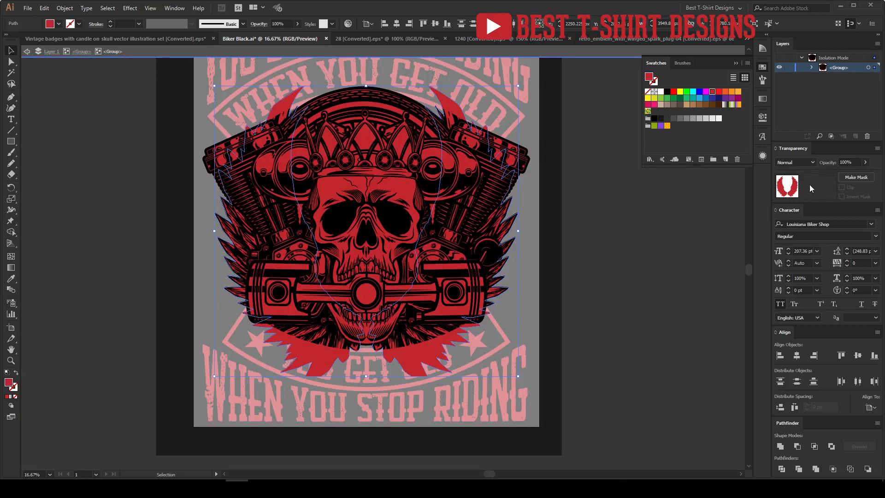
key("ctrl+g")
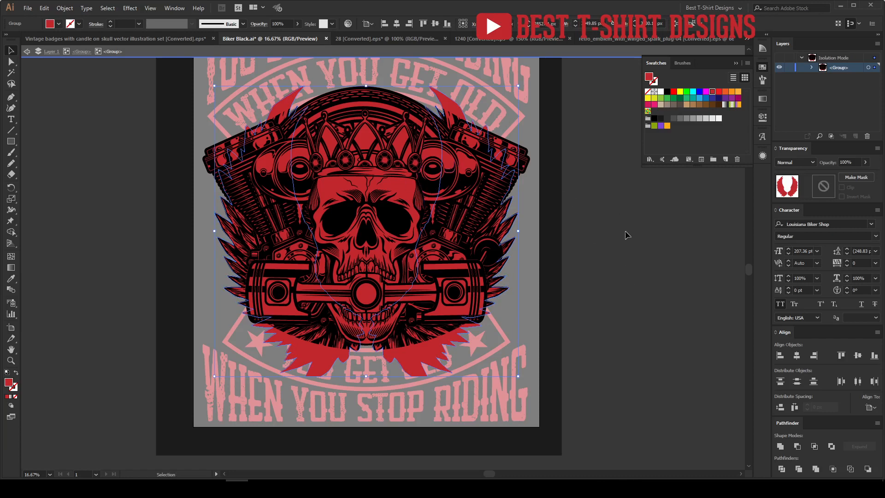
Give the red wing group a non-clipping opacity mask, paste the copied shapes in place inside it and return to the full artwork
left_click(824, 186)
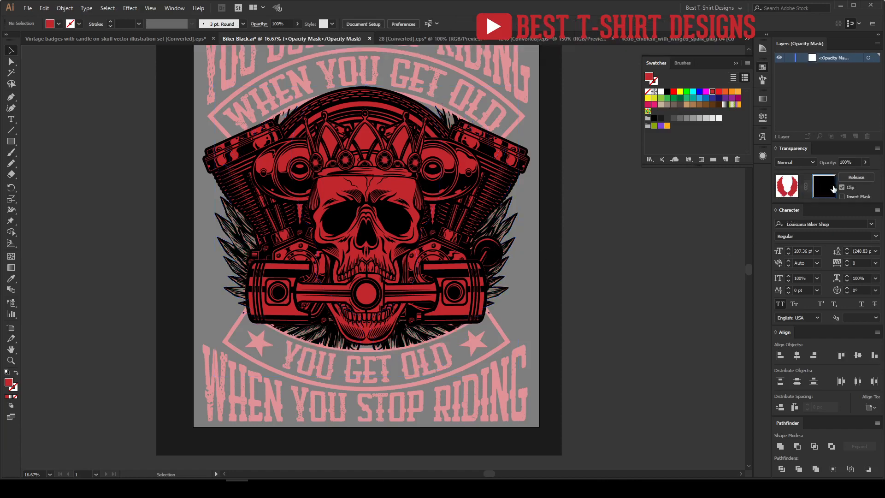
left_click(842, 187)
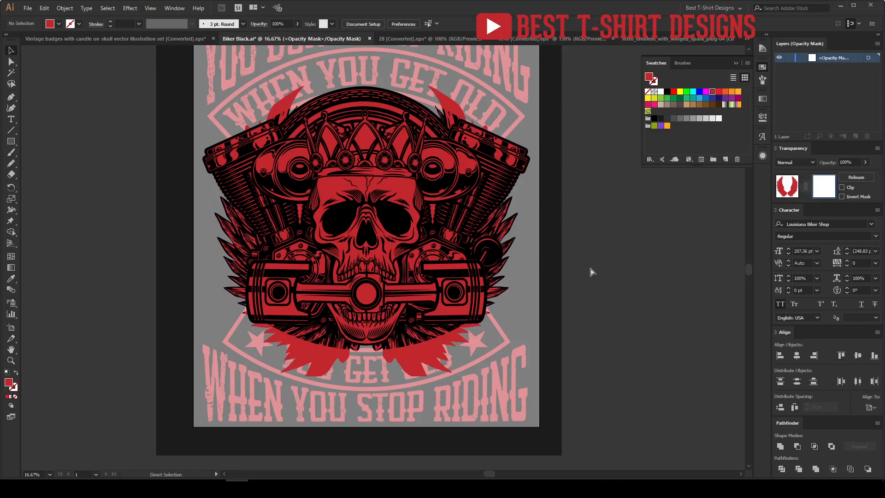
key("ctrl+f")
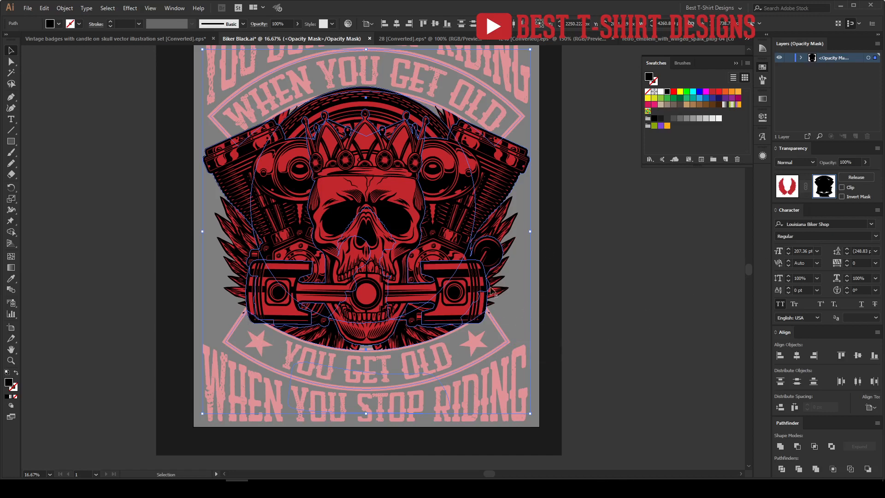
left_click(611, 254)
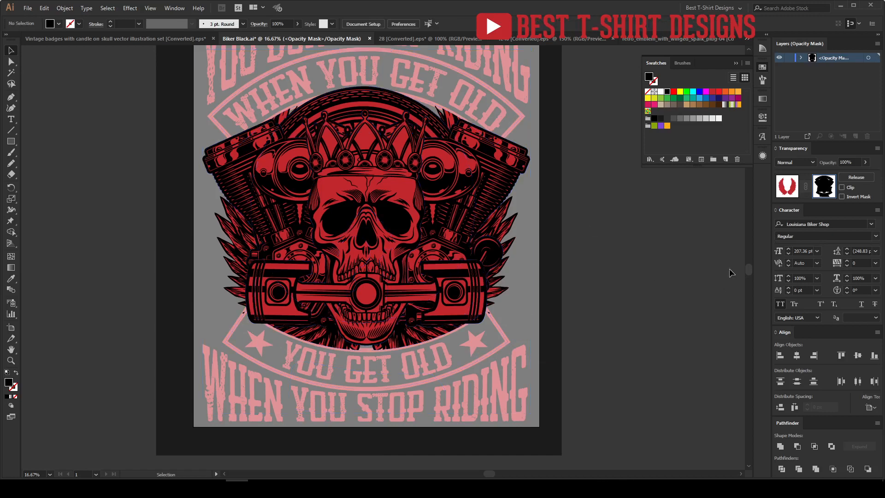
left_click(792, 187)
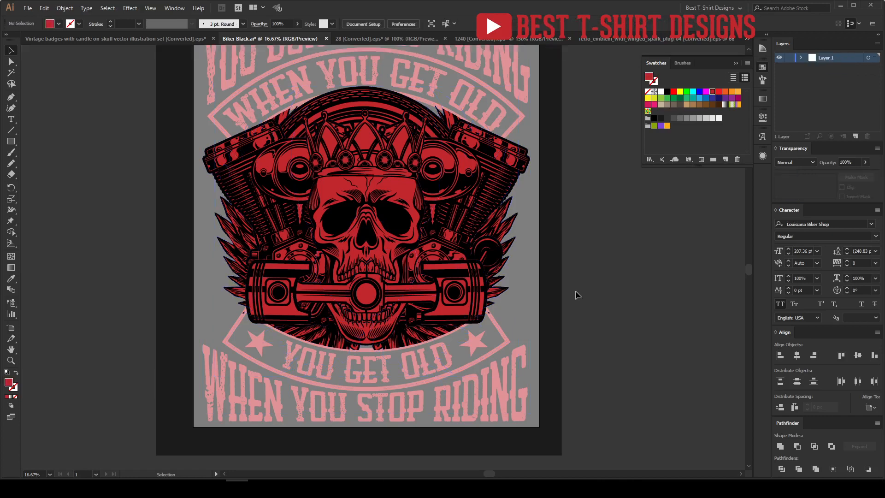
Select every red-filled object in the design with the Magic Wand and change its fill to muted olive green, #888E4F
scroll(568, 297, "up", 1)
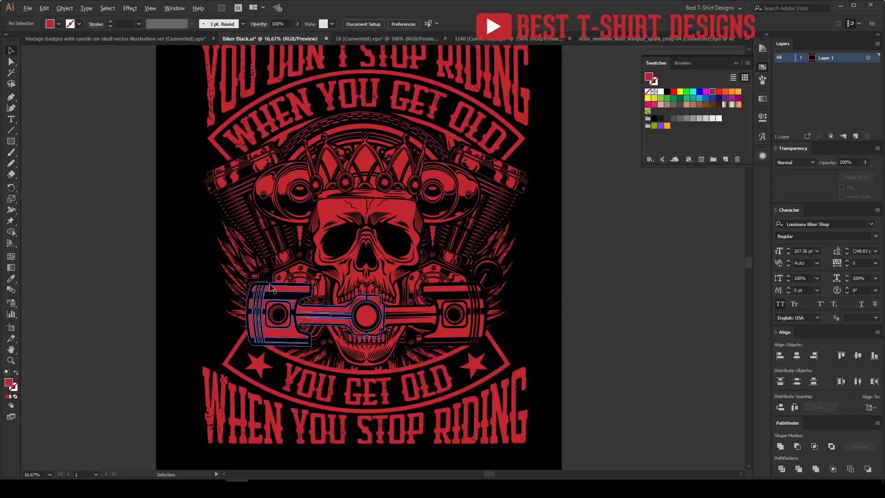
key("ctrl+minus")
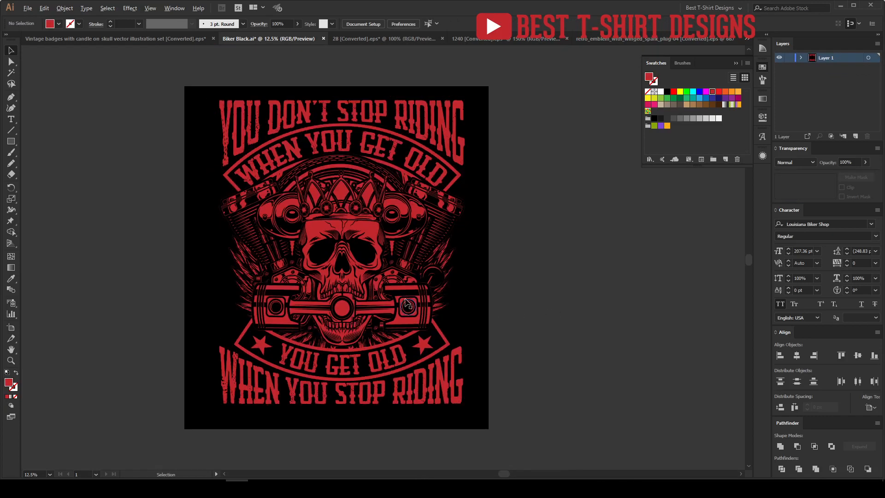
key("ctrl+plus")
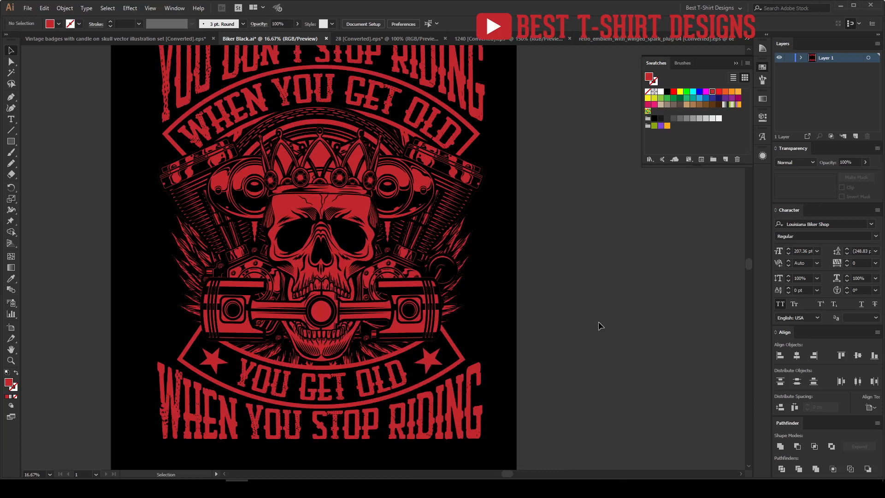
key("ctrl+minus")
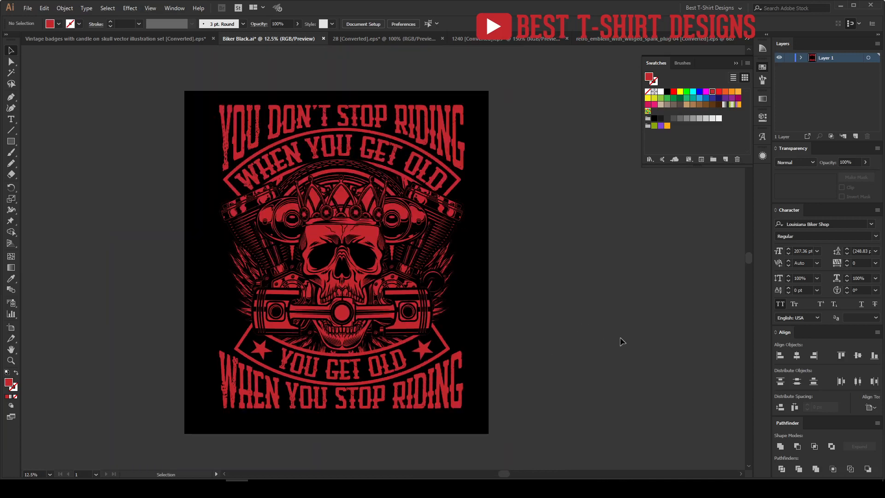
left_click(11, 73)
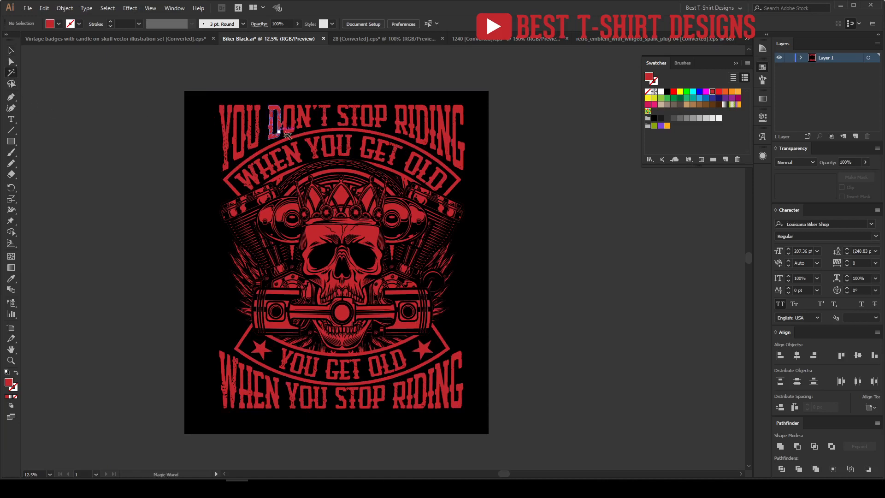
left_click(295, 121)
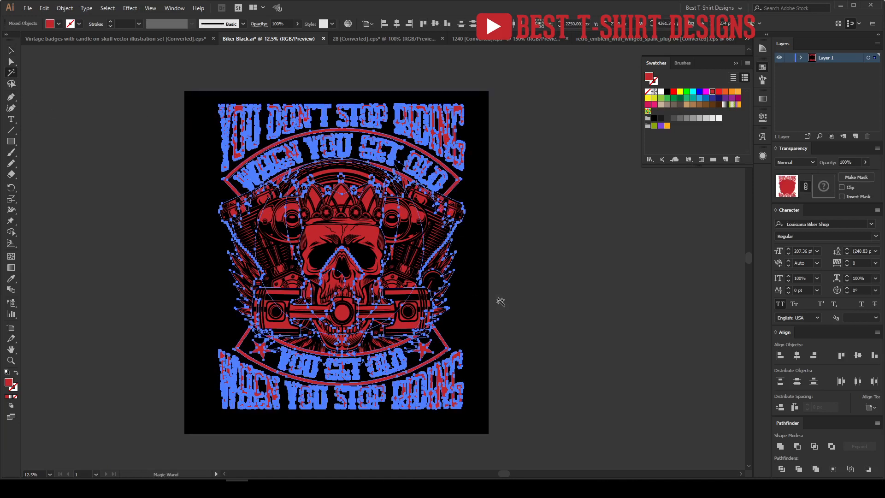
double_click(8, 383)
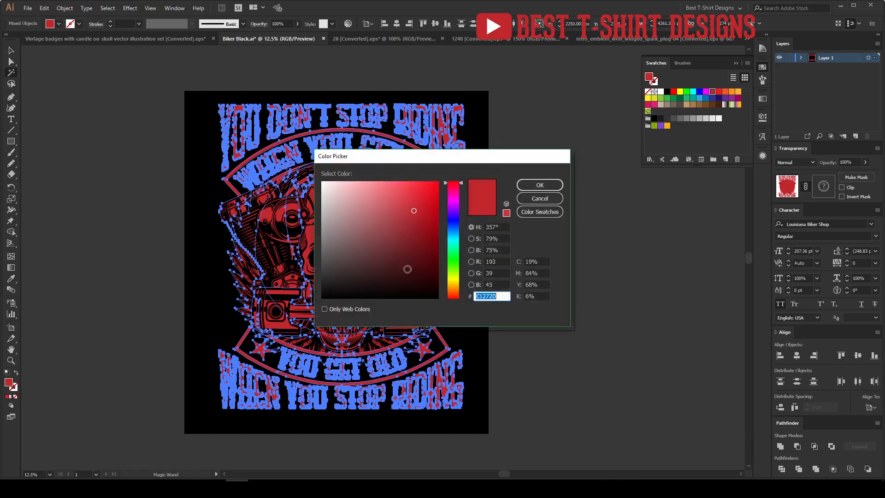
left_click_drag(449, 261, 454, 276)
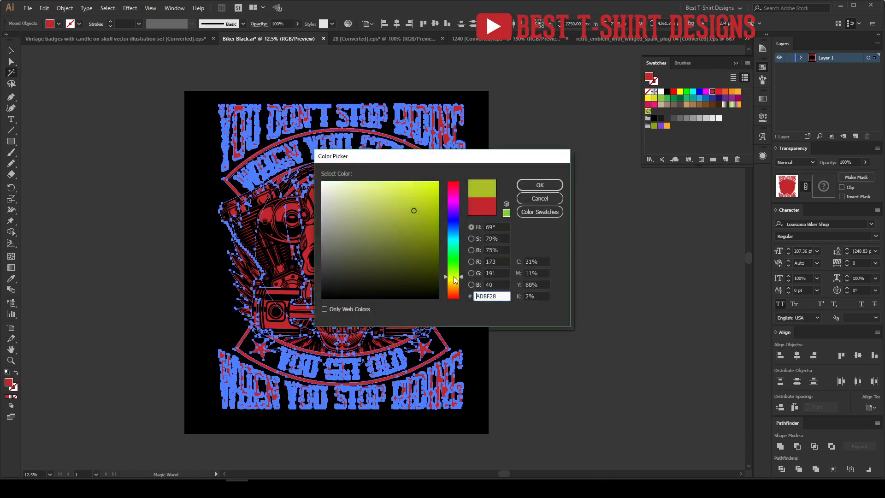
left_click_drag(411, 211, 374, 232)
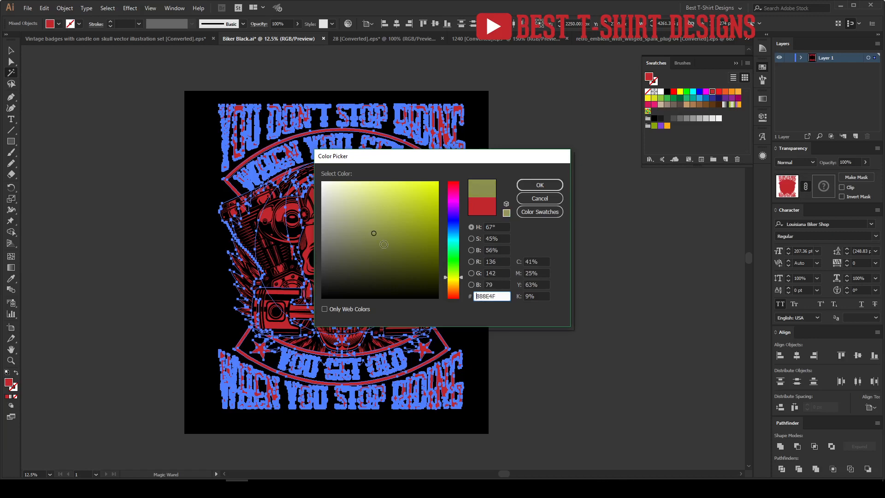
left_click(540, 187)
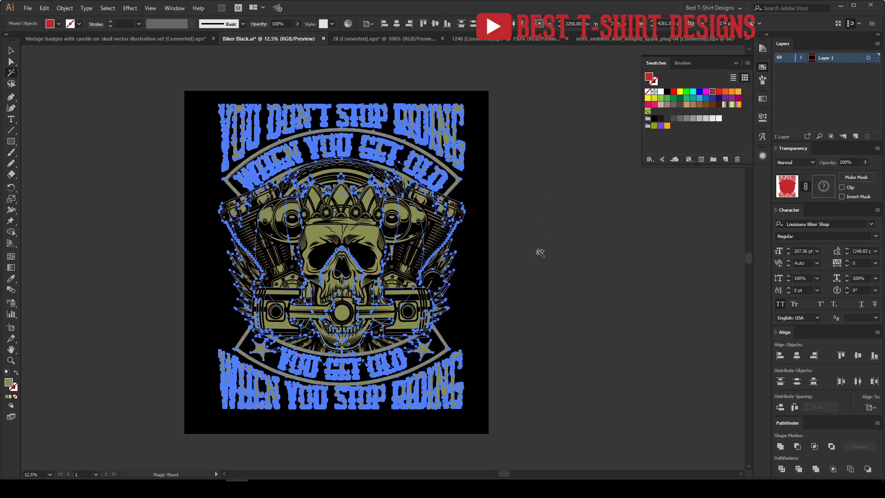
Deselect all the artwork and examine the olive-green design on the black background
key("v")
left_click(539, 254)
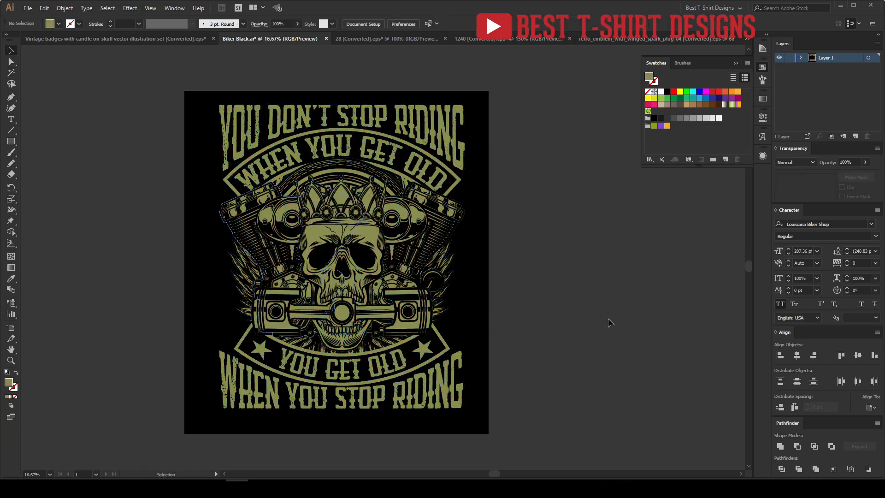
key("ctrl+plus")
key("ctrl+minus")
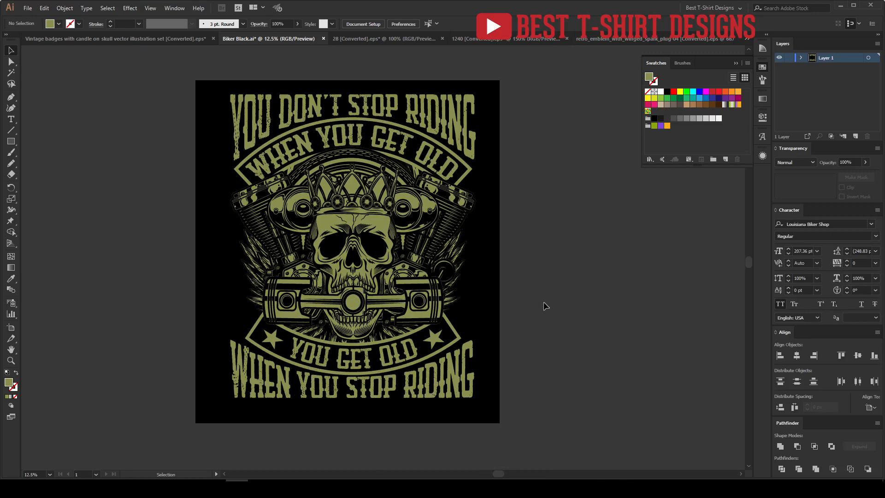
scroll(359, 306, "up", 2)
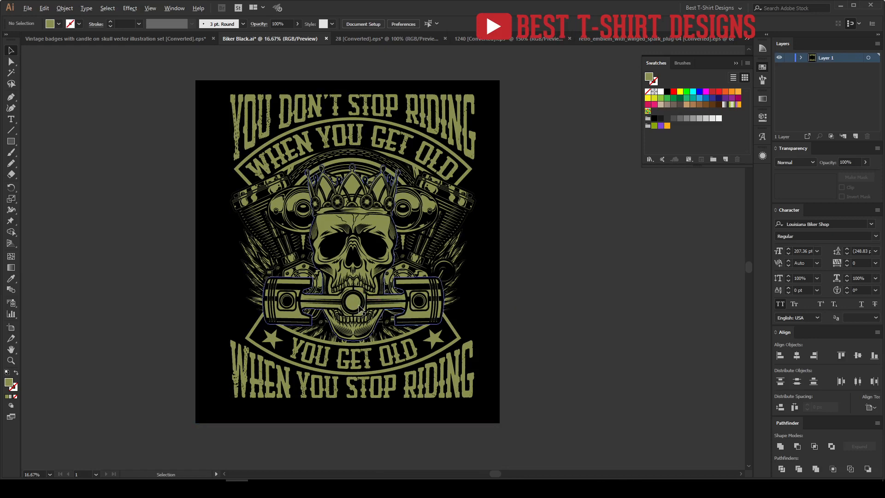
Isolate the nested group that contains only the crowned skull and the pistons in its mouth
left_click(358, 306)
double_click(359, 306)
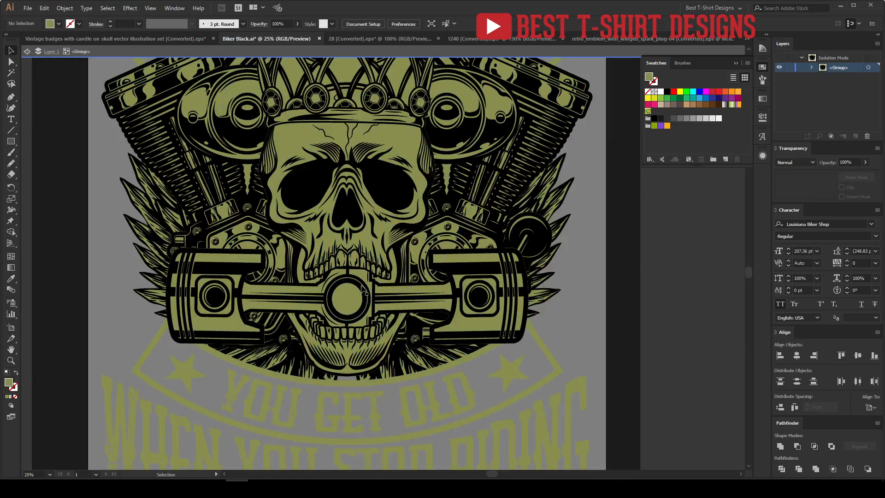
left_click(362, 290)
double_click(362, 290)
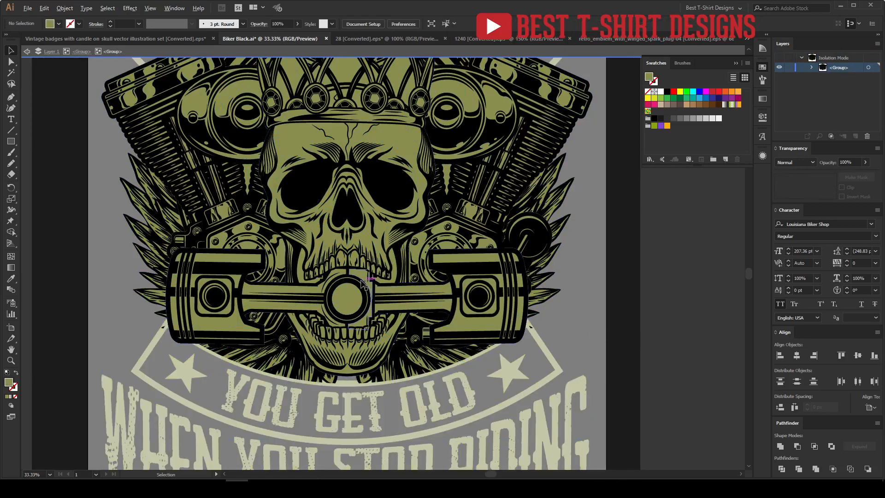
scroll(364, 283, "up", 2)
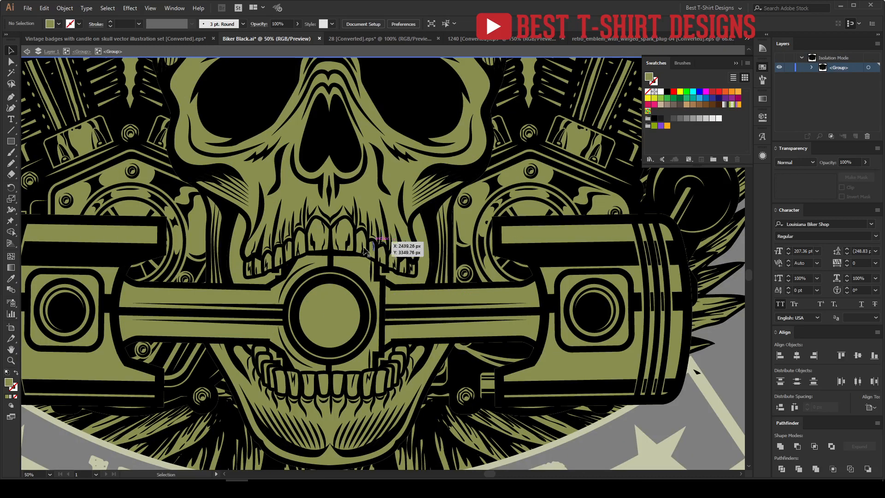
left_click(430, 318)
key("ctrl+minus")
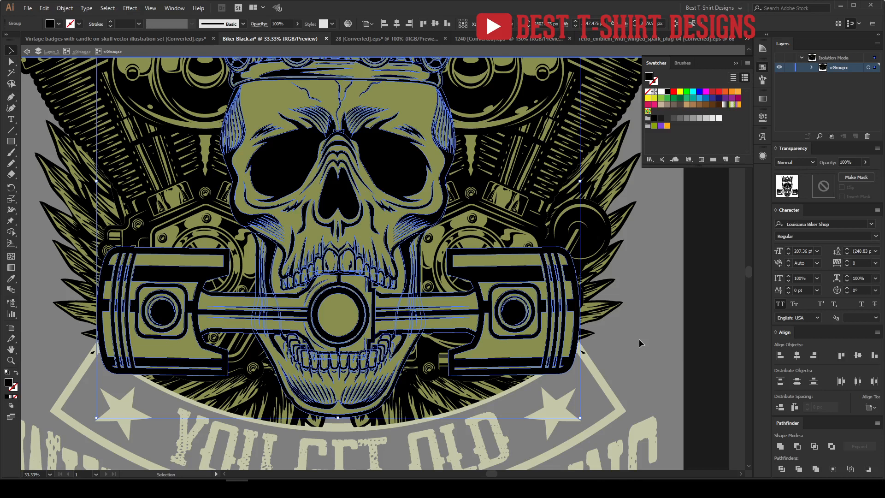
left_click(638, 339)
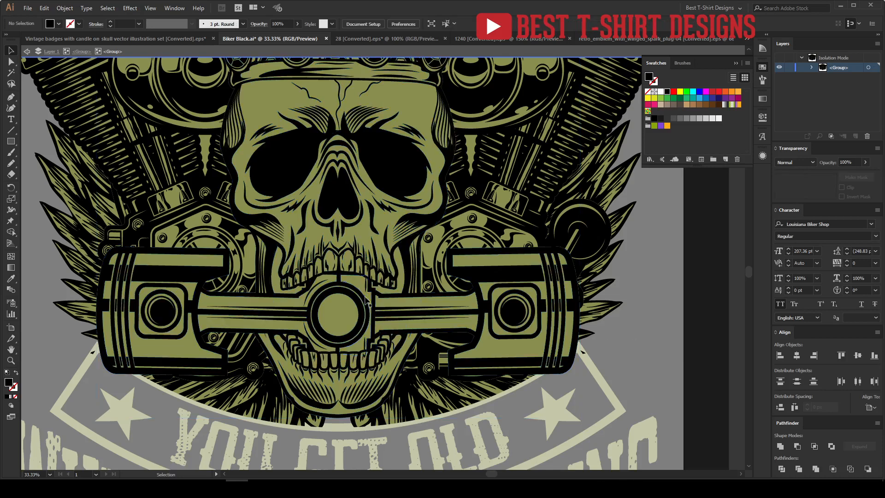
double_click(399, 312)
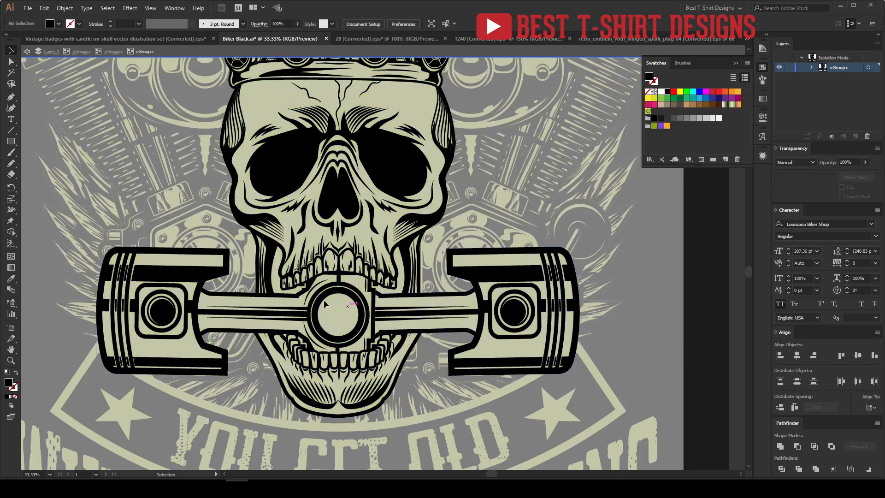
Check the opacity masks of the piston linework group and the skull linework group, leaving nothing selected
key("ctrl+plus")
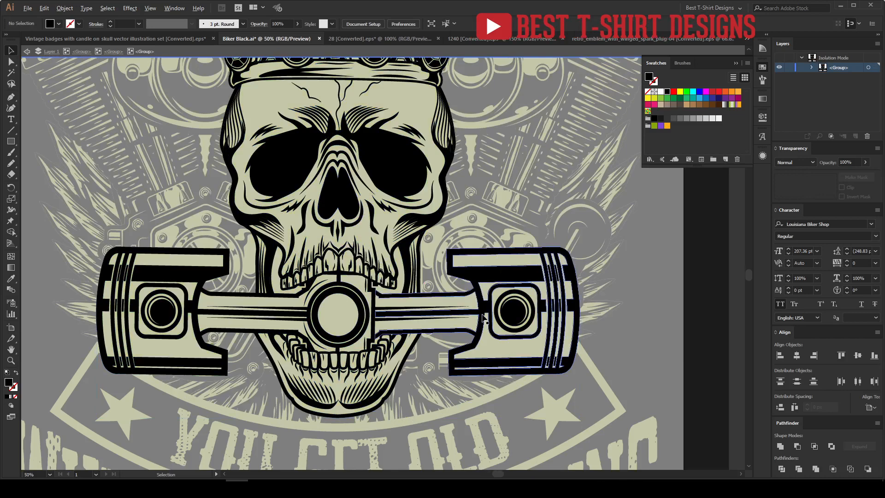
scroll(482, 317, "up", 2)
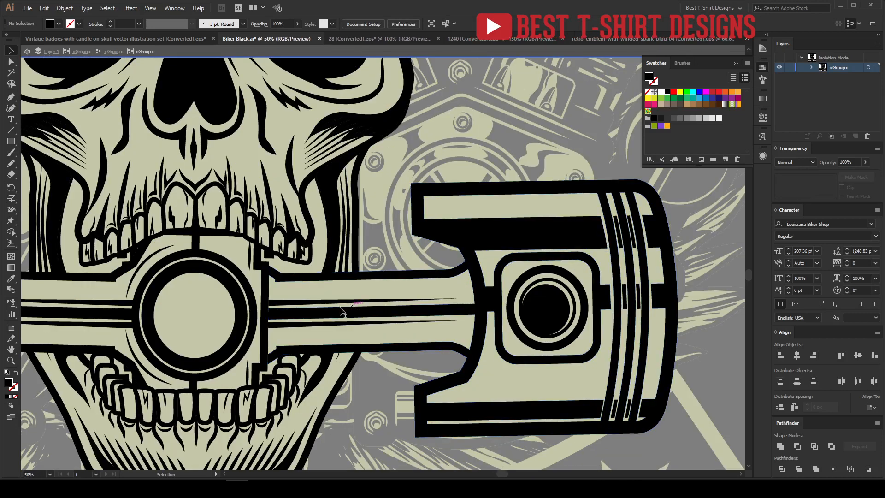
scroll(341, 312, "down", 2)
left_click(333, 319)
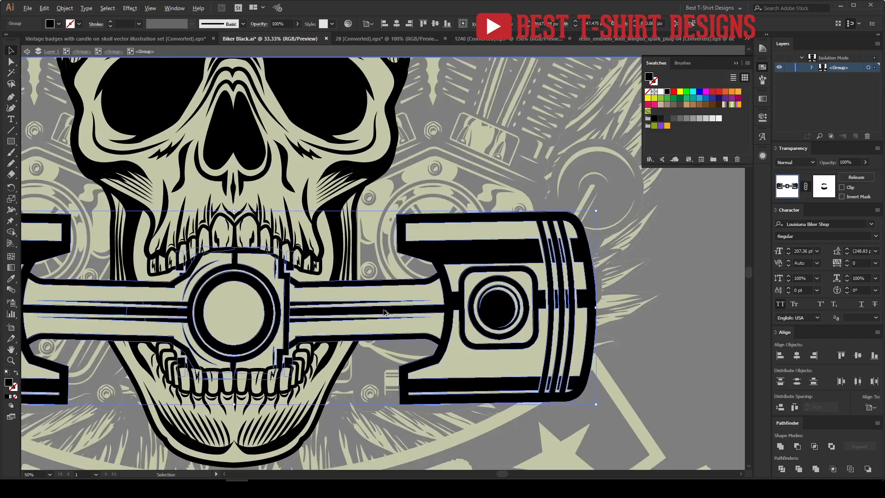
scroll(384, 313, "down", 1)
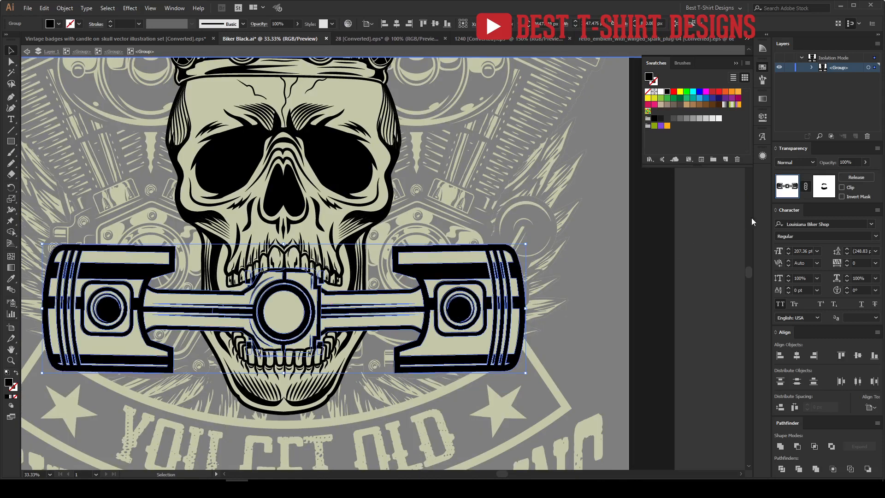
left_click(351, 239)
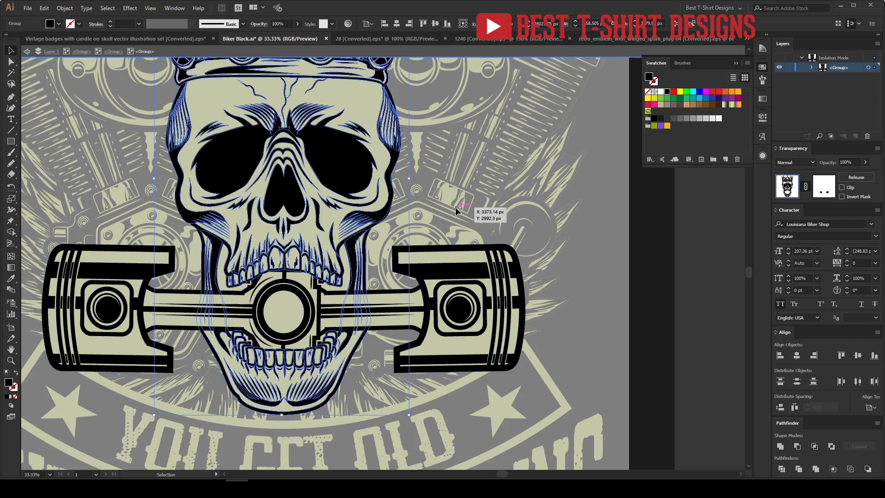
left_click(447, 224)
Start a grey-filled Pen path along the right connecting rod's upper edge, around the notch and up to the piston's upper inner corner
scroll(374, 317, "up", 3)
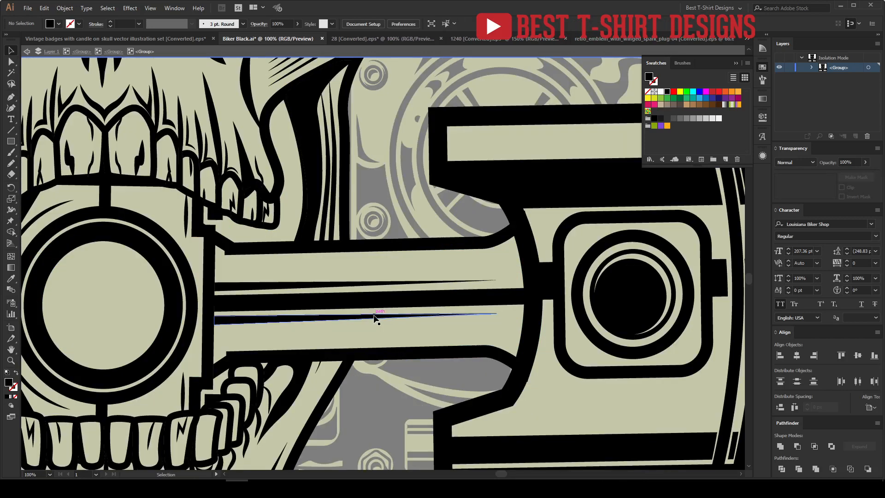
left_click(12, 97)
left_click(58, 24)
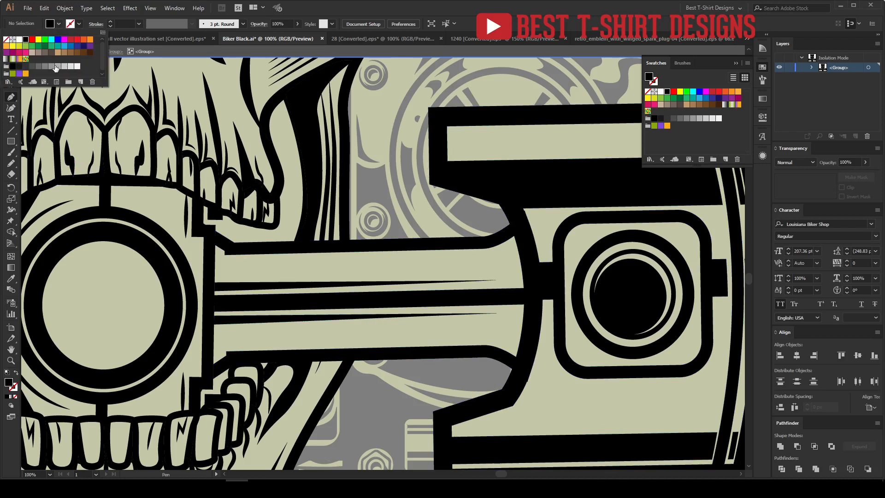
left_click(51, 68)
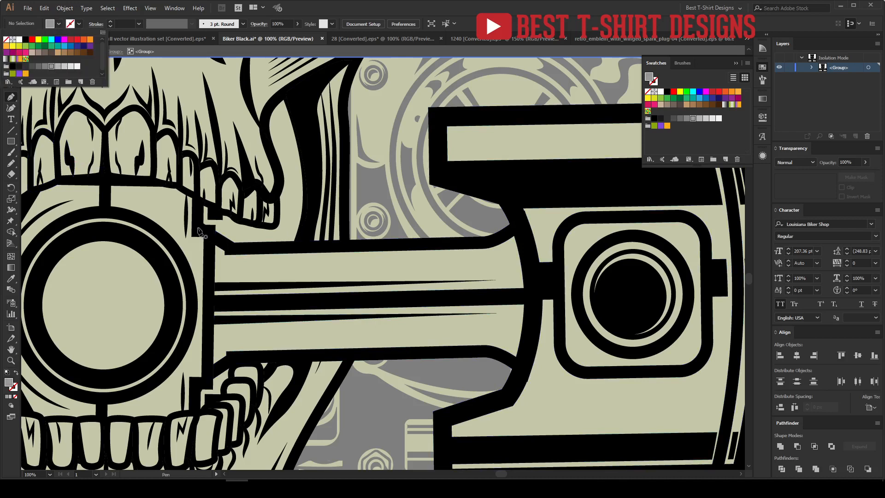
left_click(211, 231)
left_click(234, 251)
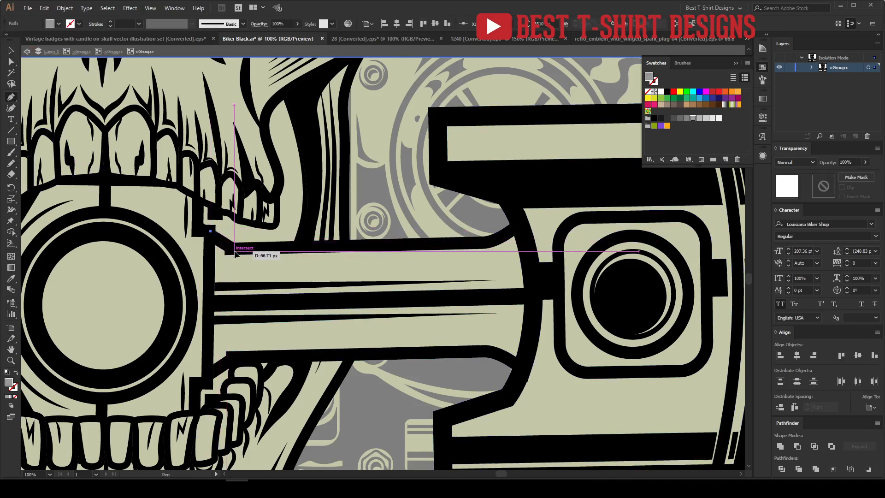
left_click(487, 242)
left_click(516, 224)
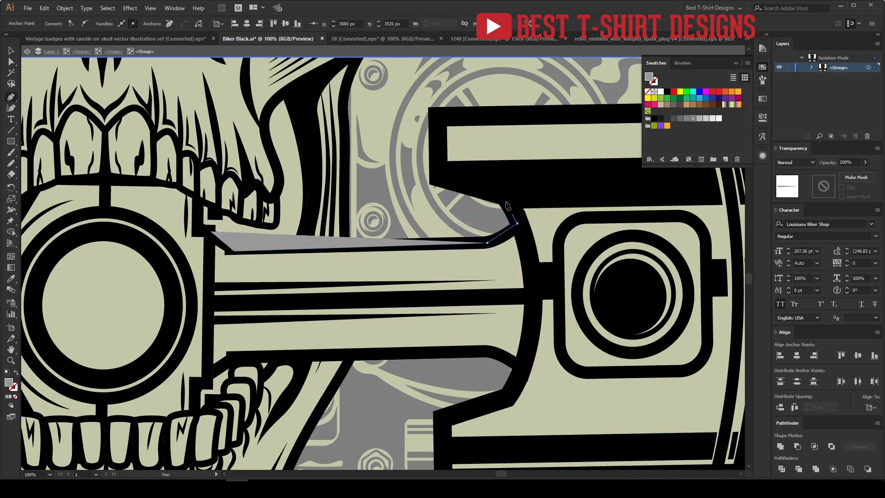
left_click(494, 182)
left_click(439, 176)
left_click(438, 118)
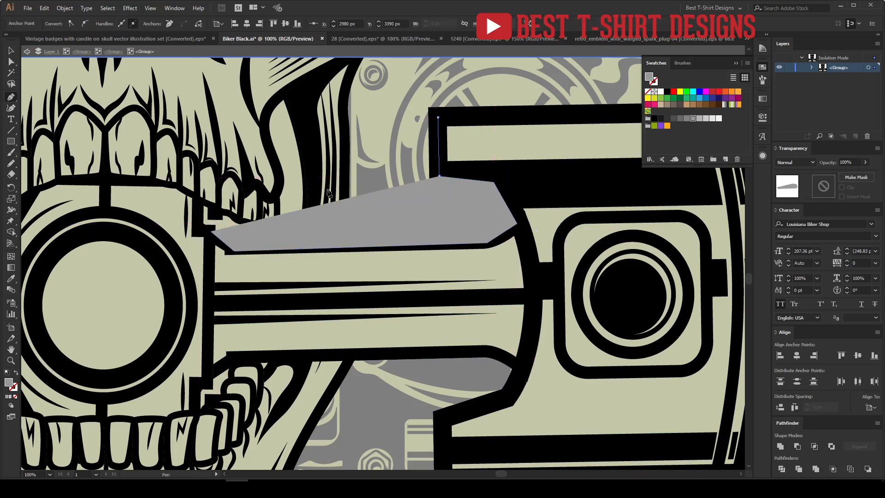
Continue the path across the right piston's top, down its curved outer side and along its bottom to the lower inner edge
scroll(327, 189, "down", 1)
left_click(622, 135)
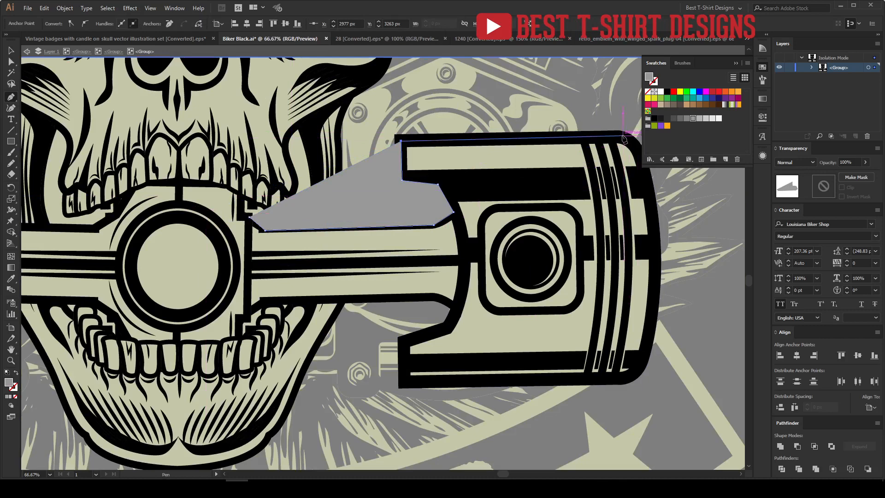
left_click(645, 179)
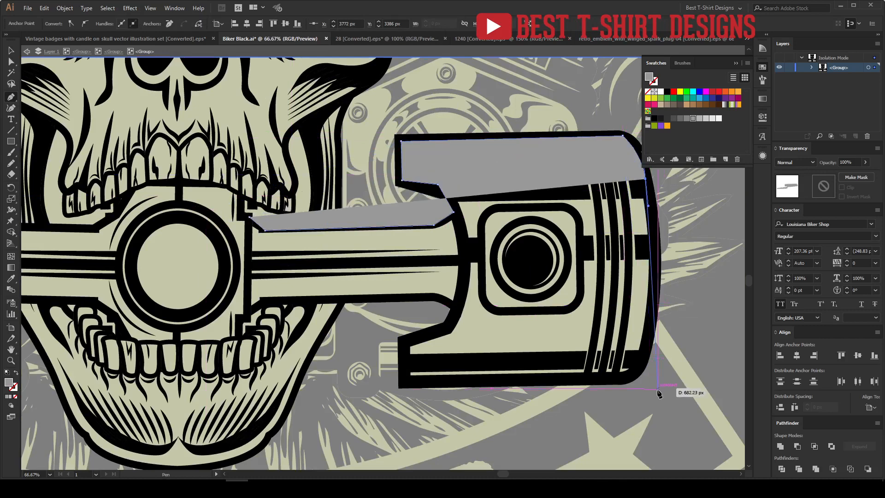
left_click_drag(640, 370, 611, 406)
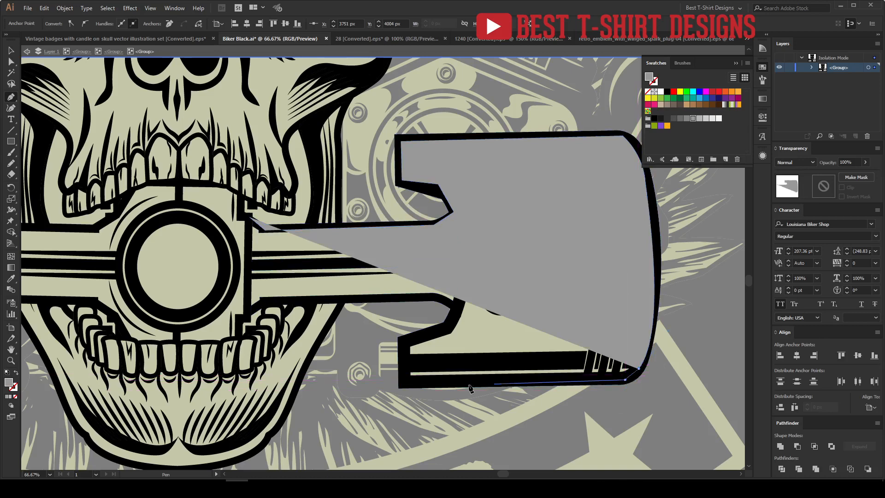
left_click(634, 380)
left_click(405, 382)
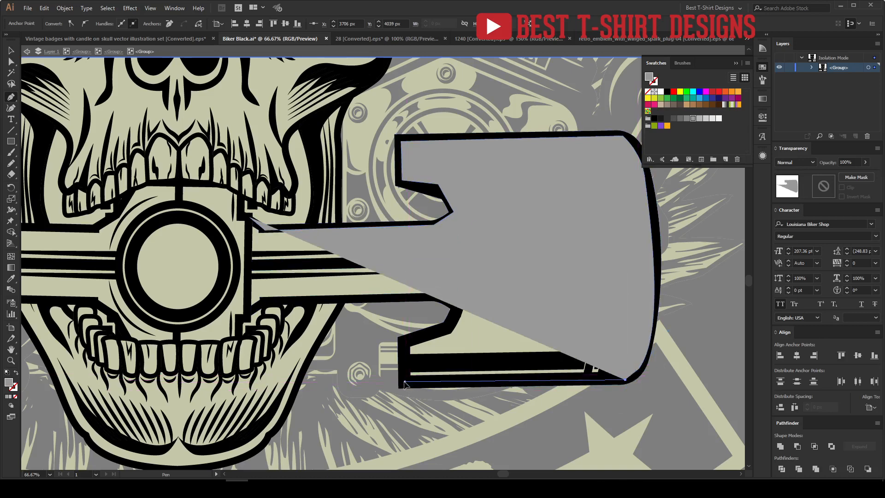
left_click(402, 342)
Show the path as an unfilled outline, trace the lower notch and the rod's lower edge, and close it at the starting point
key("slash")
left_click(449, 325)
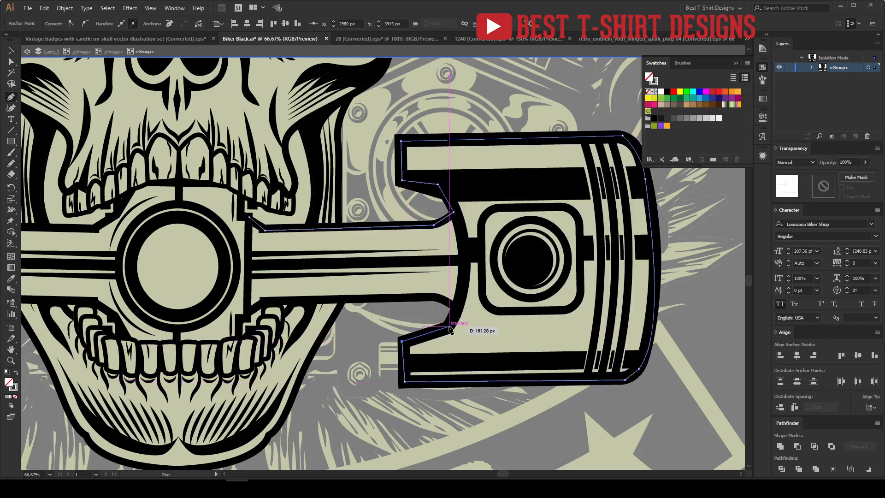
left_click(458, 307)
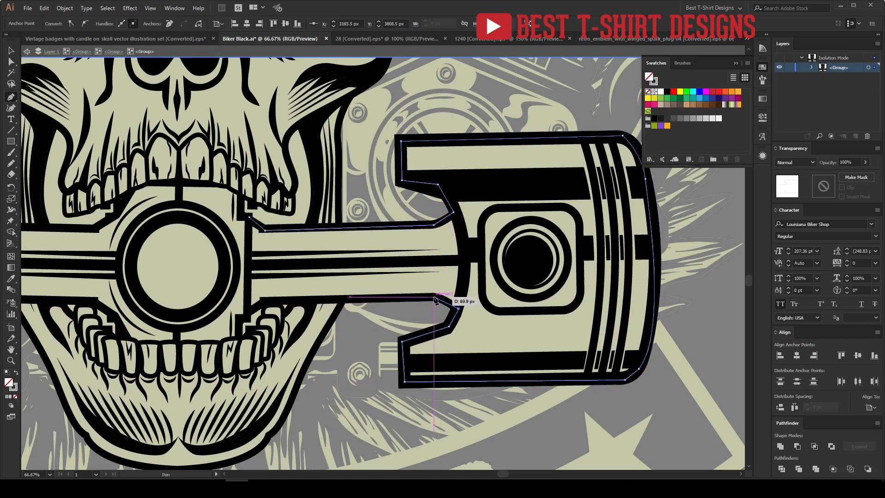
left_click(433, 296)
left_click(269, 301)
left_click(247, 314)
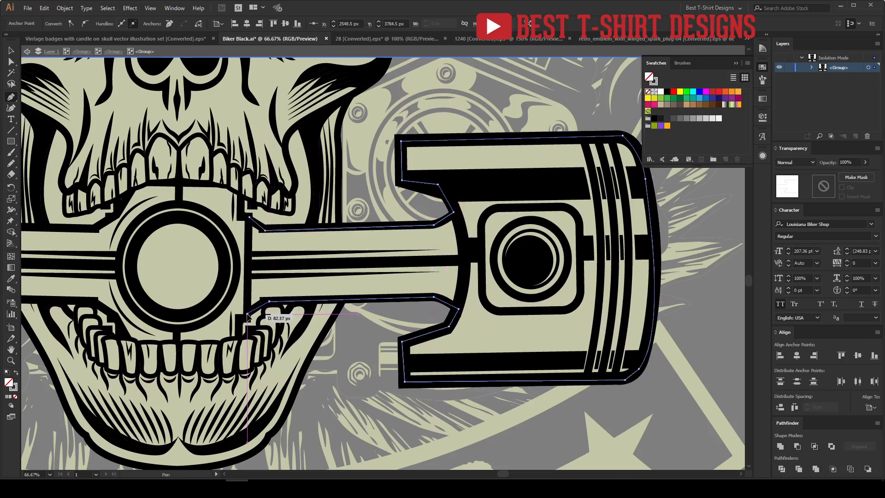
left_click(249, 217)
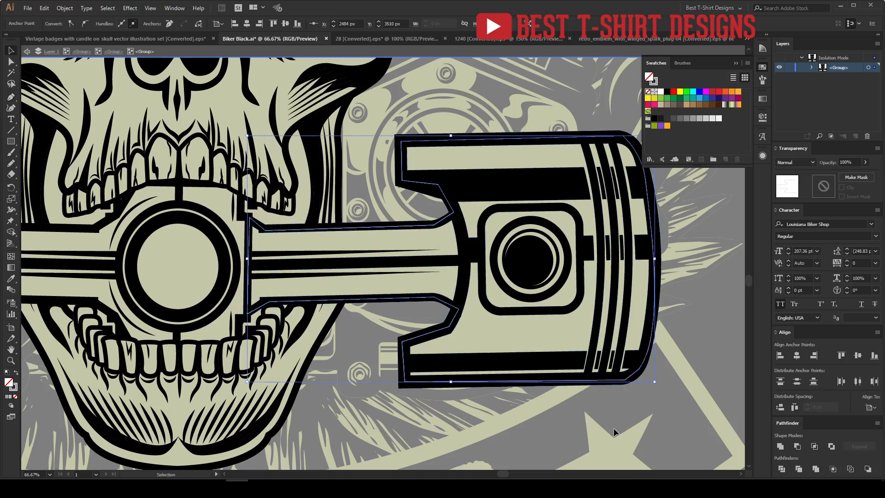
Swap the closed piston outline's stroke and fill so the silhouette is solid grey, and deselect it
key("v")
left_click(619, 390)
left_click(629, 380)
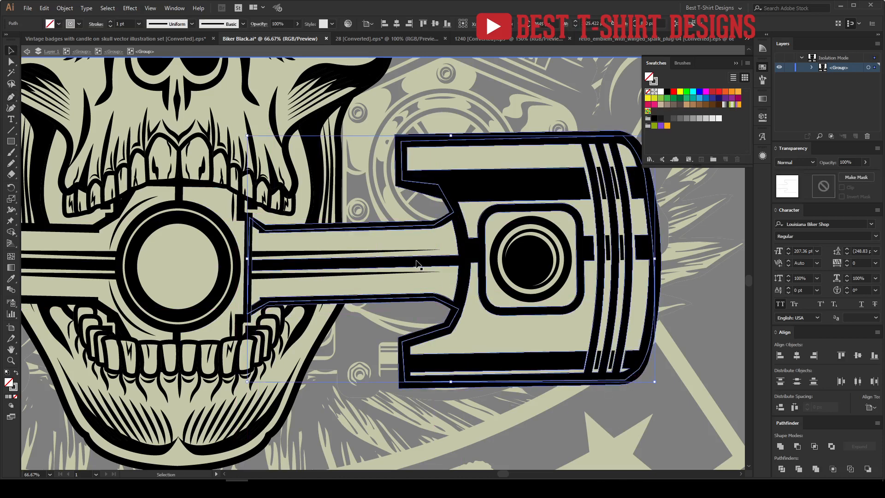
key("shift+x")
key("ctrl+minus")
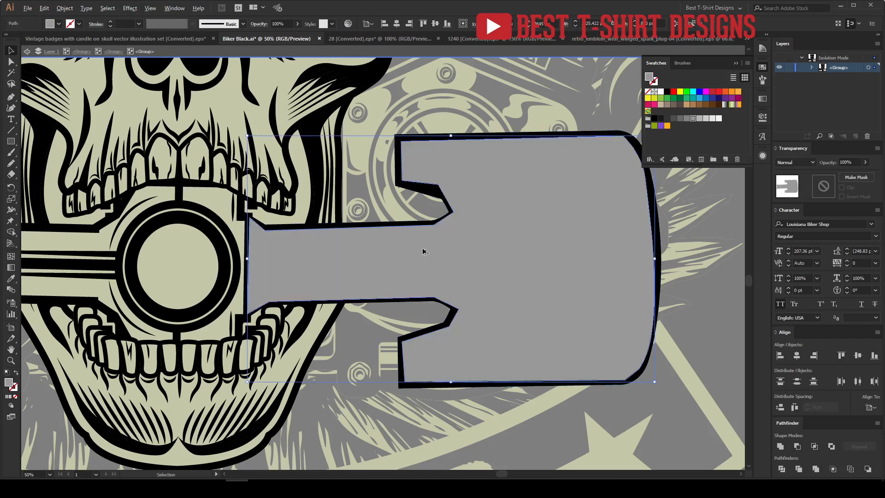
key("ctrl+minus")
left_click(375, 317)
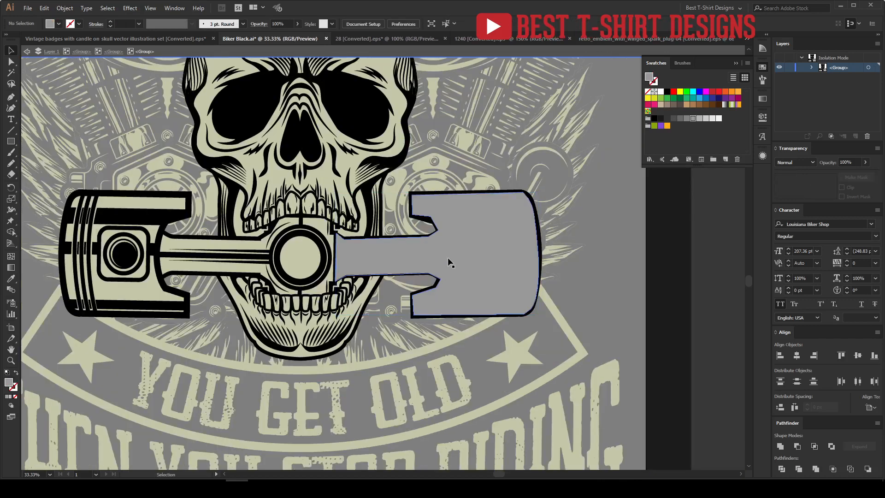
Duplicate the grey piston silhouette over the left piston and reflect the copy across the vertical axis
left_click(448, 261)
left_click_drag(438, 262, 129, 261)
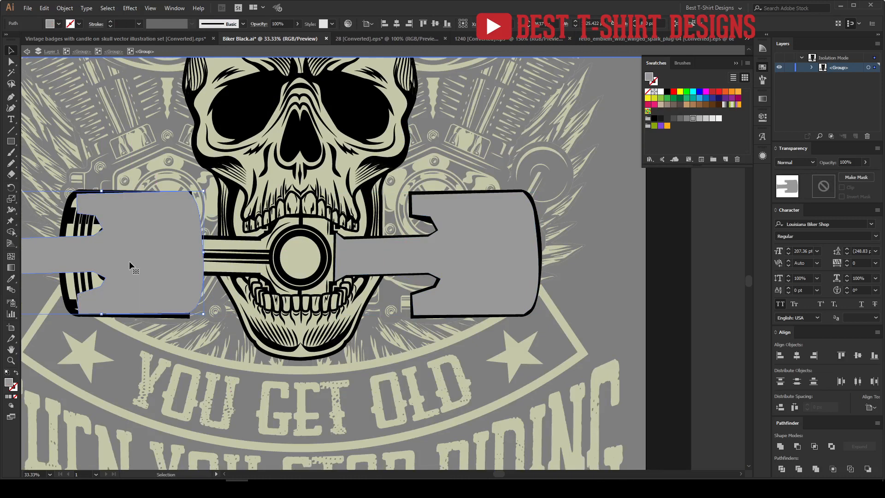
key("o")
key("Return")
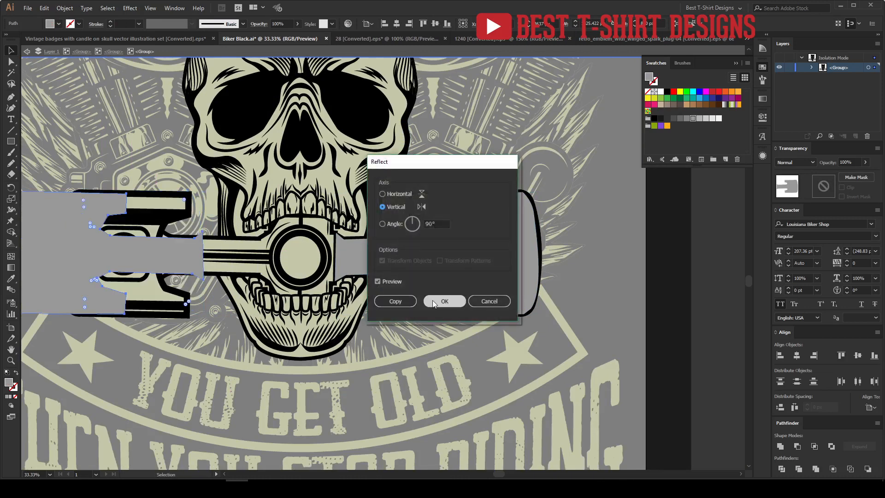
left_click(432, 301)
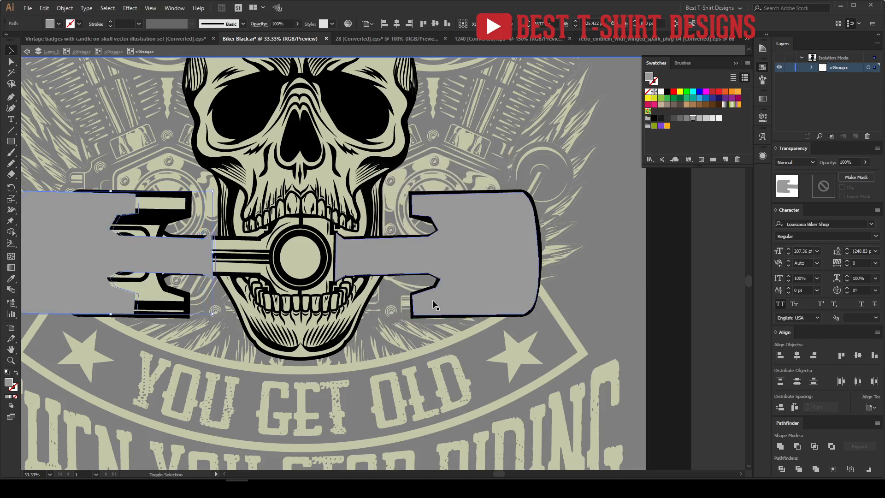
Nudge the reflected grey silhouette horizontally inward until it lines up with the left piston's outline
key("shift+Right")
key("shift+Right")
key("shift+Right")
key("shift+Right")
key("shift+Right")
key("shift+Right")
key("shift+Right")
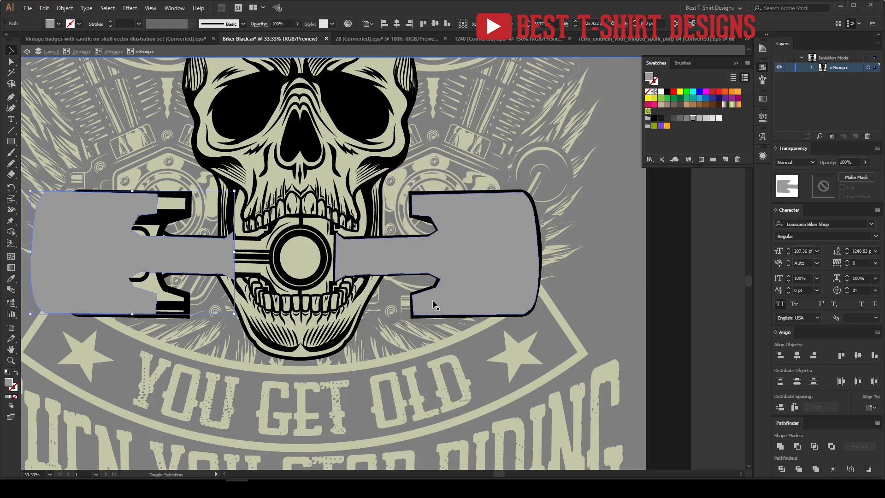
key("shift+Right")
key("shift+Right")
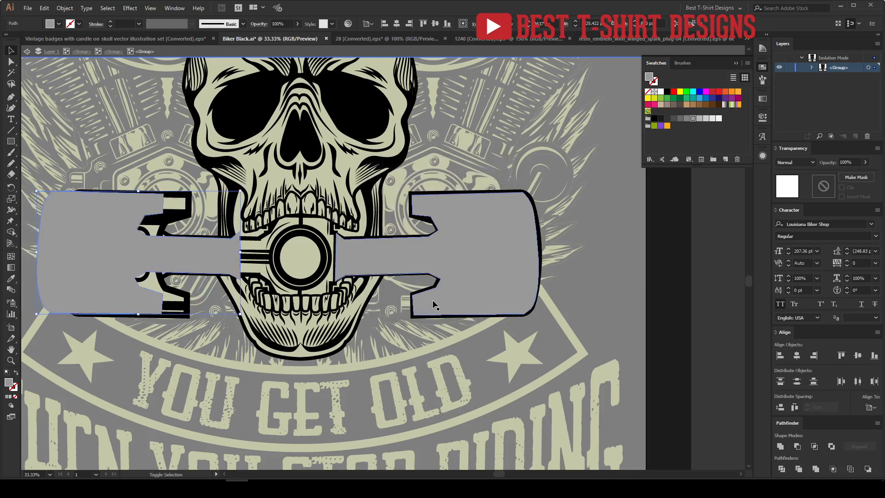
key("shift+Right")
key("shift+Right")
key("shift+Right")
key("shift+Right")
key("shift+Right")
key("shift+Right")
key("shift+Right")
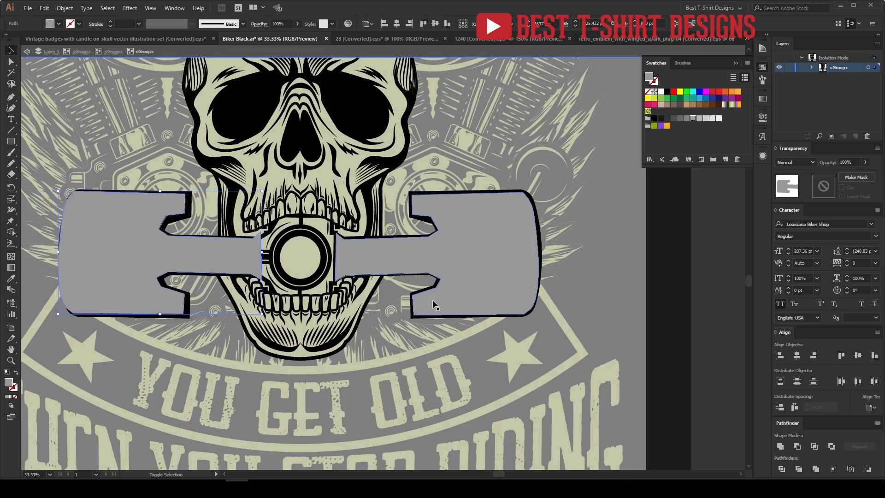
key("shift+Right")
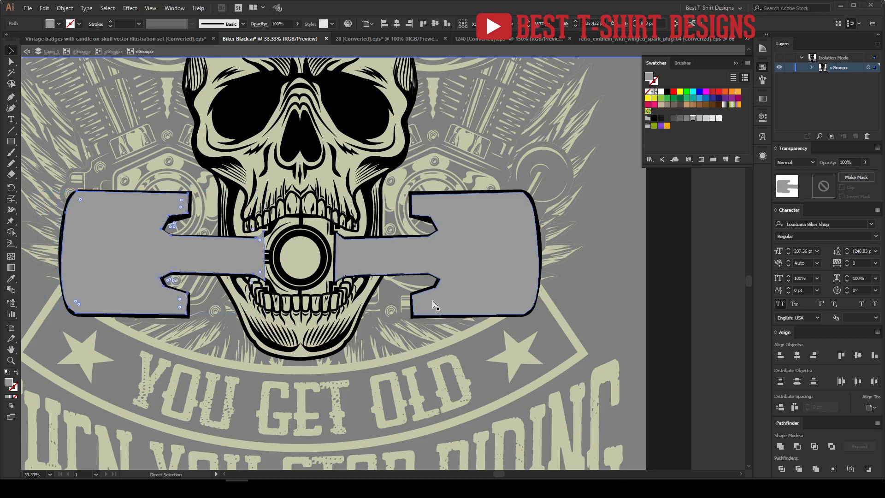
Place both grey piston silhouettes behind the black piston linework and deselect them
key("Delete")
key("ctrl+z")
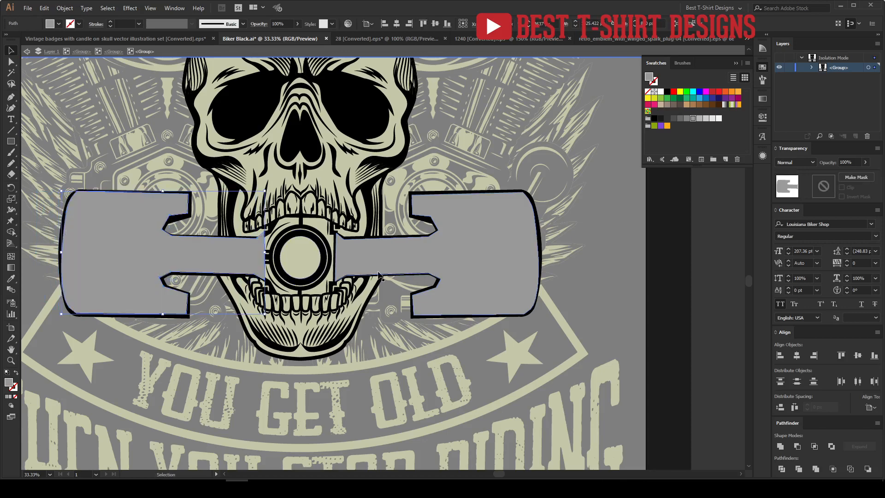
left_click(404, 267, "shift")
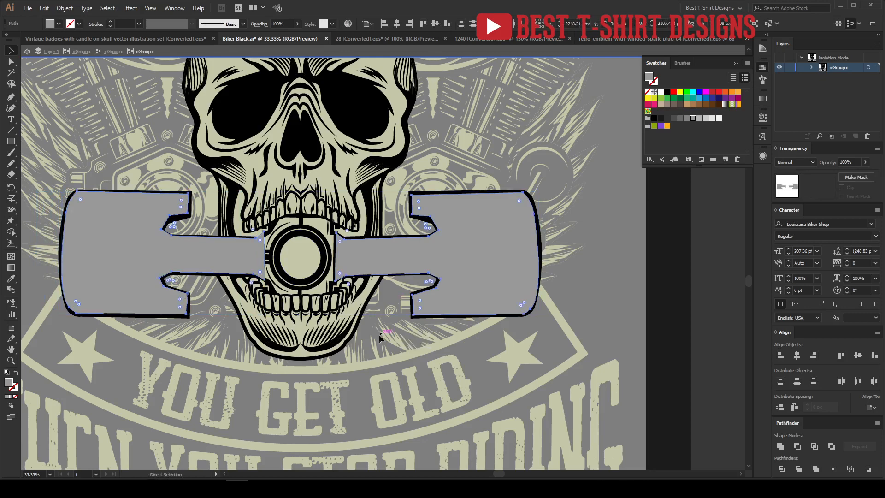
key("Delete")
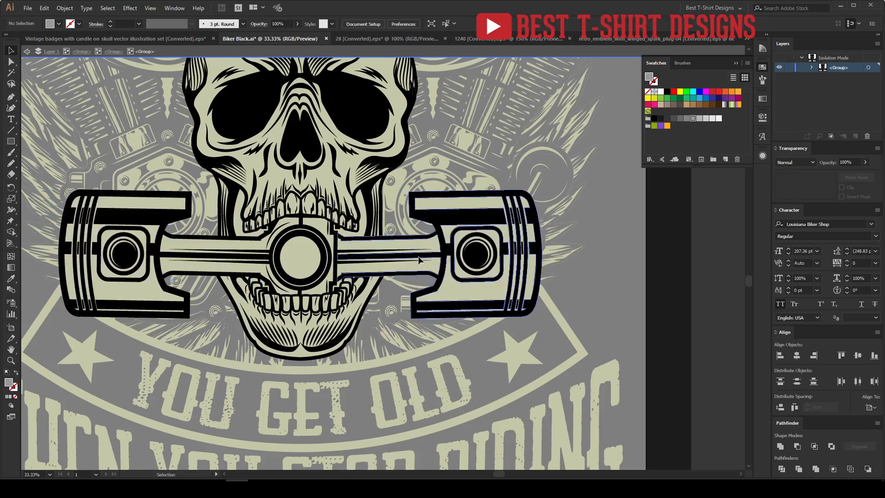
left_click(419, 258)
key("a")
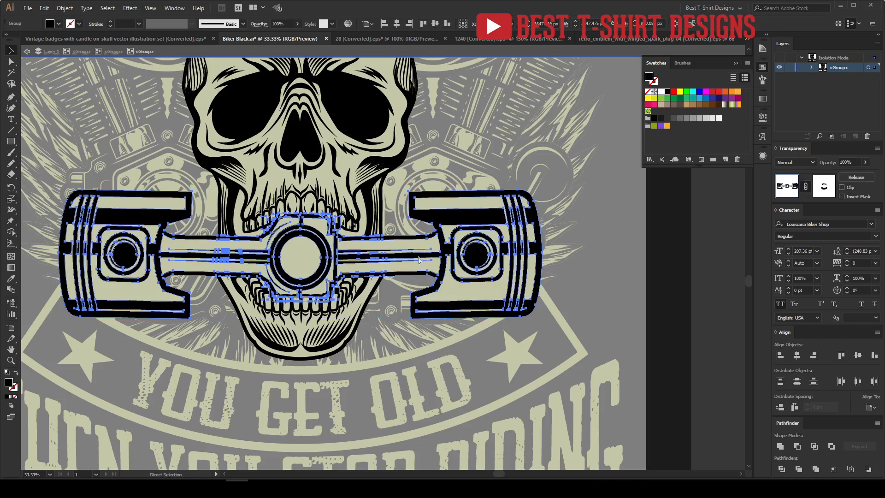
key("ctrl+b")
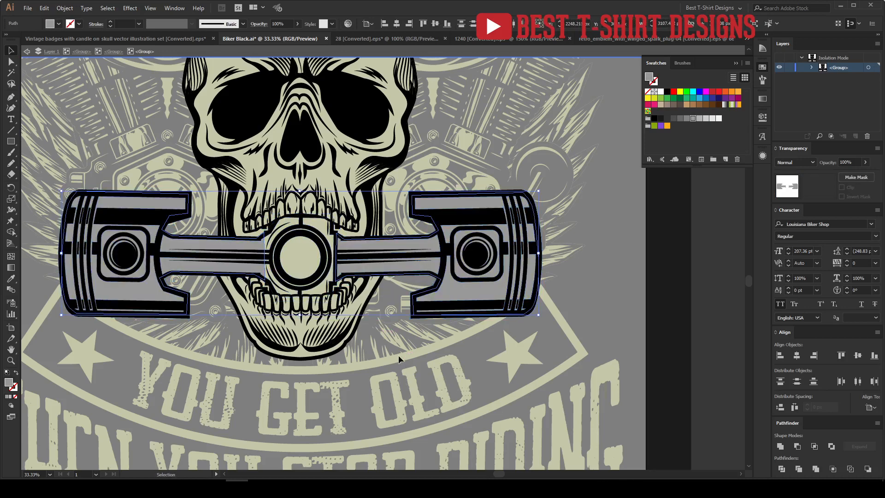
left_click(399, 360)
Start a grey-filled Pen path at the left rod's inner upper edge and trace the central hub's top to its right shoulder
scroll(273, 251, "up", 1)
scroll(273, 250, "up", 2)
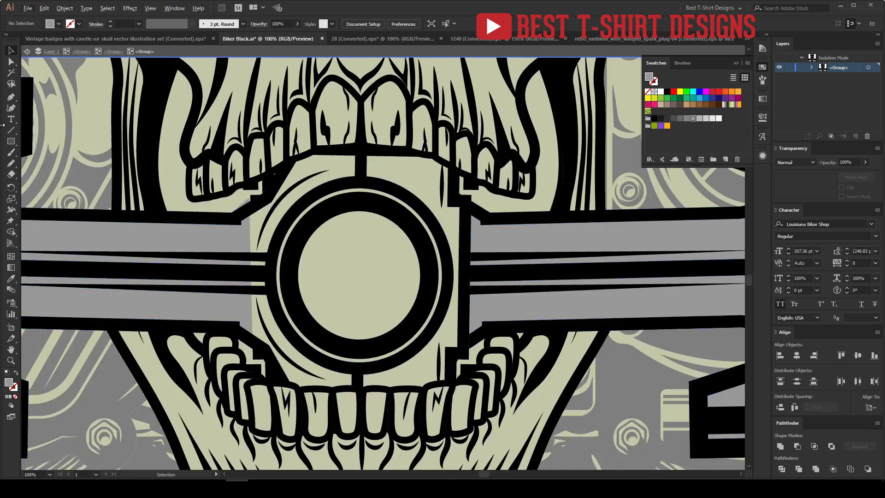
left_click(11, 98)
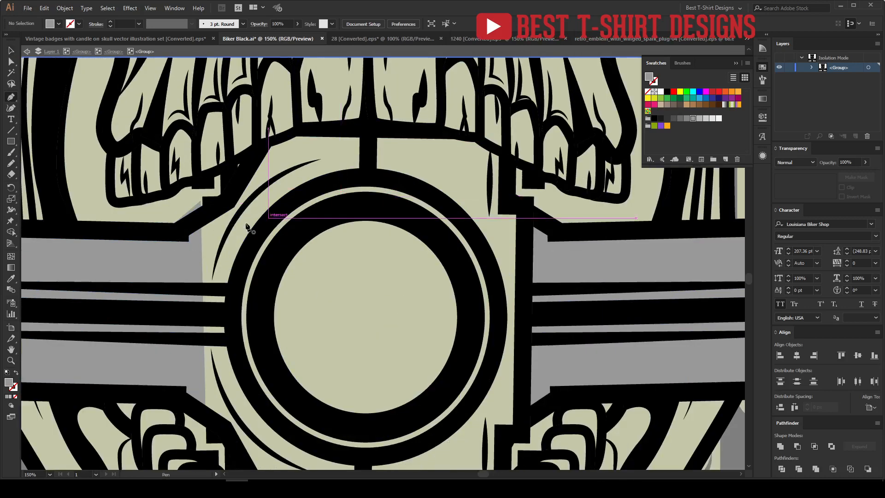
scroll(346, 194, "up", 1)
left_click(236, 195)
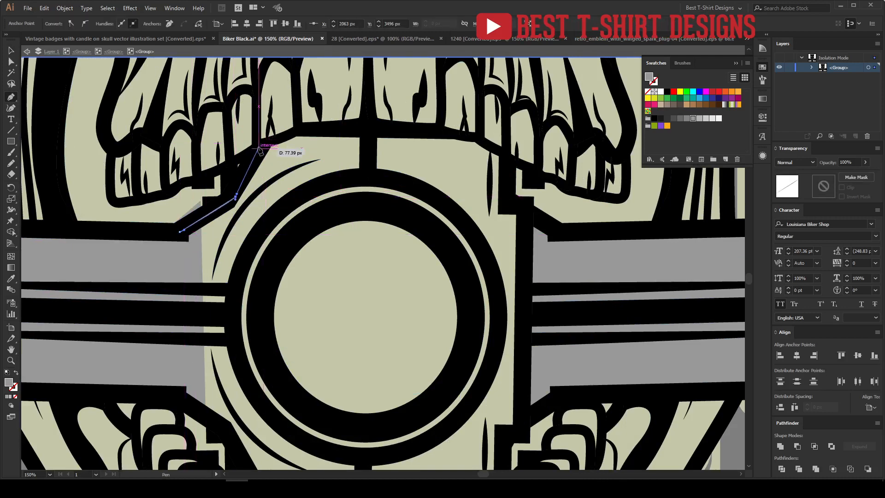
left_click(251, 150)
left_click(296, 134)
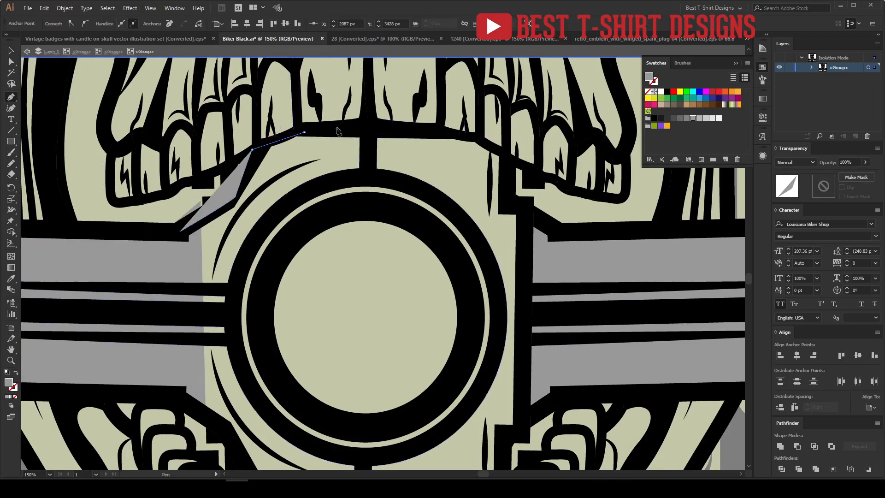
left_click(384, 129)
left_click(474, 137)
left_click(502, 153)
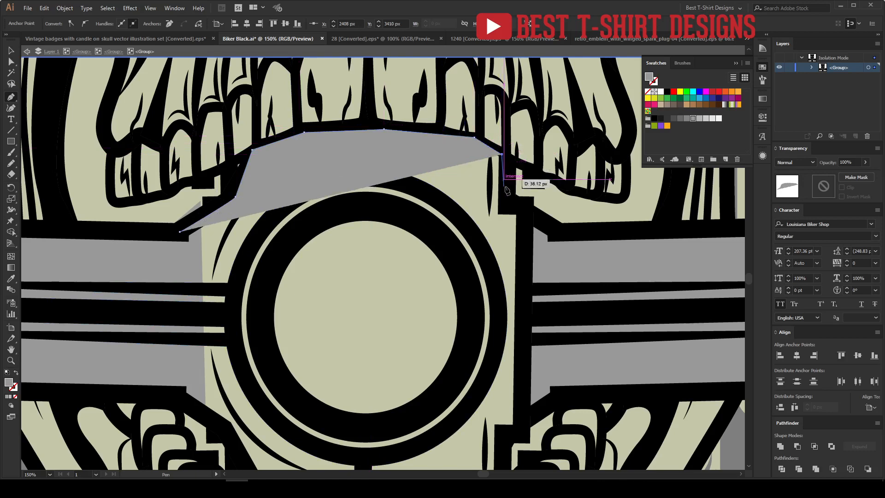
Continue the path down the hub's right side, close it loosely across the ring, and send the grey shape to the back
left_click(506, 189)
left_click(529, 207)
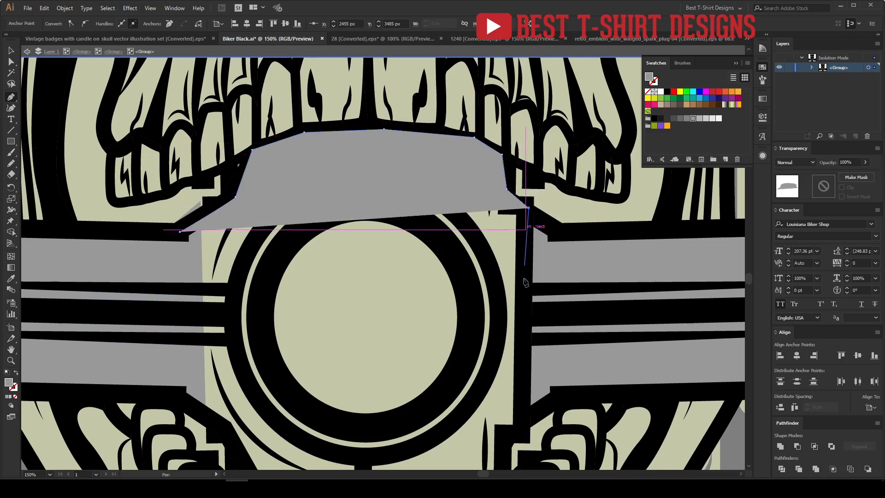
left_click(520, 413)
left_click(357, 416)
left_click(197, 363)
left_click(179, 232)
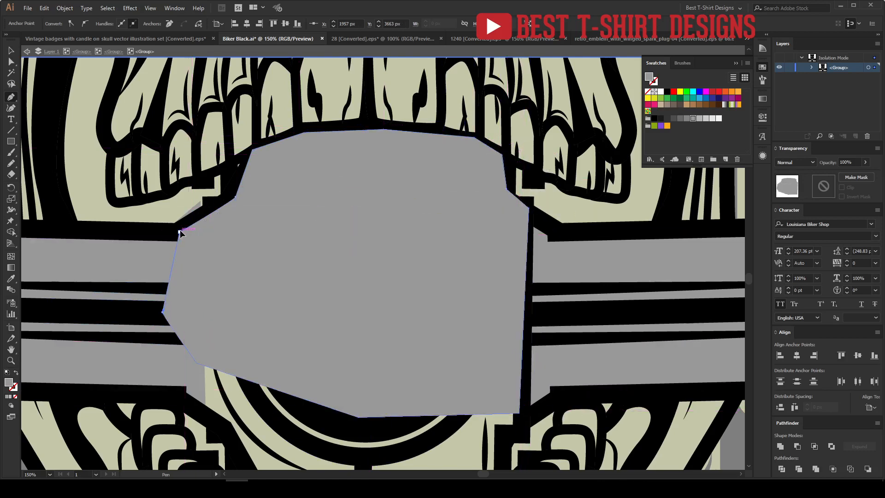
key("v")
key("ctrl+shift+bracketleft")
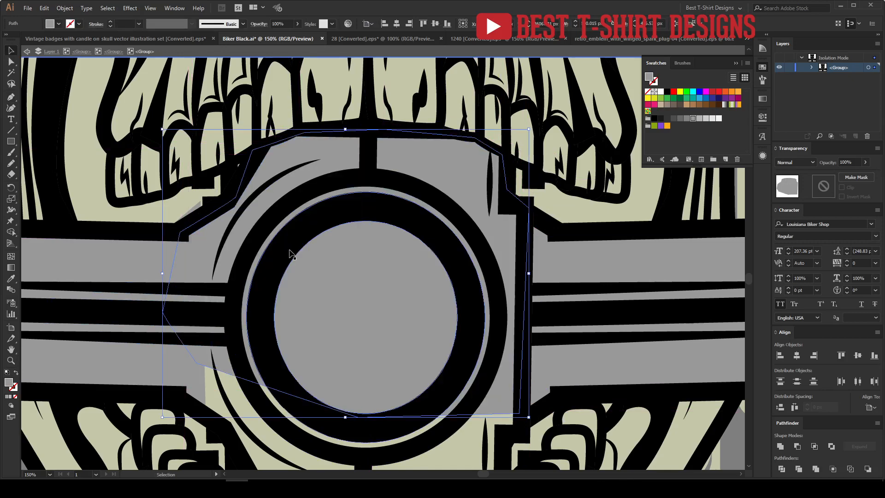
With nothing selected and an off-white fill, draw a Pencil shape around the upper-left teeth, stopping before the two front teeth
scroll(326, 206, "down", 2)
scroll(369, 162, "up", 2)
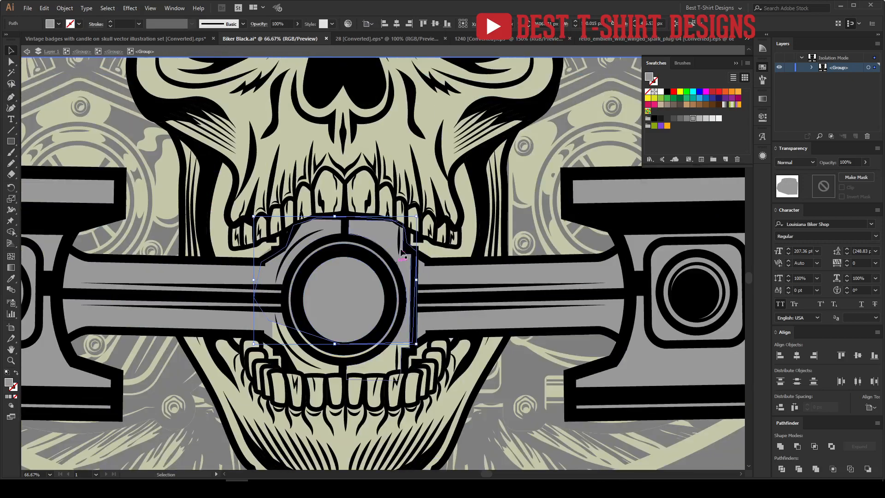
scroll(368, 161, "up", 2)
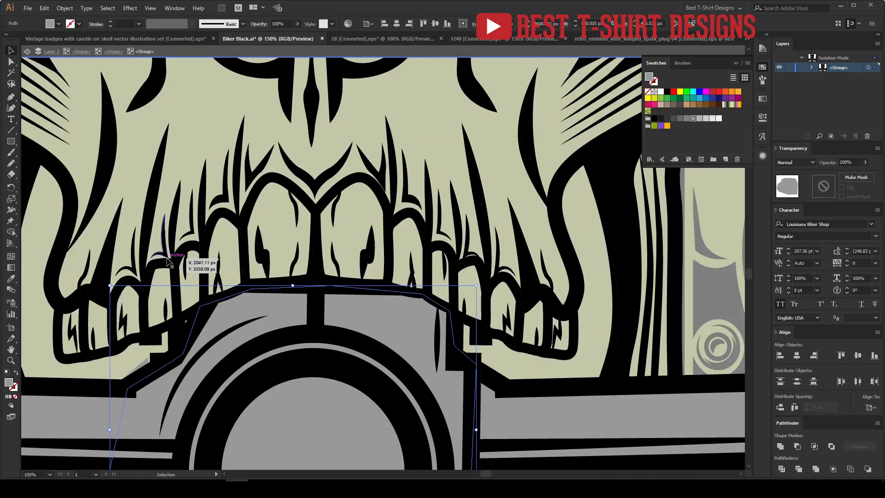
key("ctrl+shift+a")
key("n")
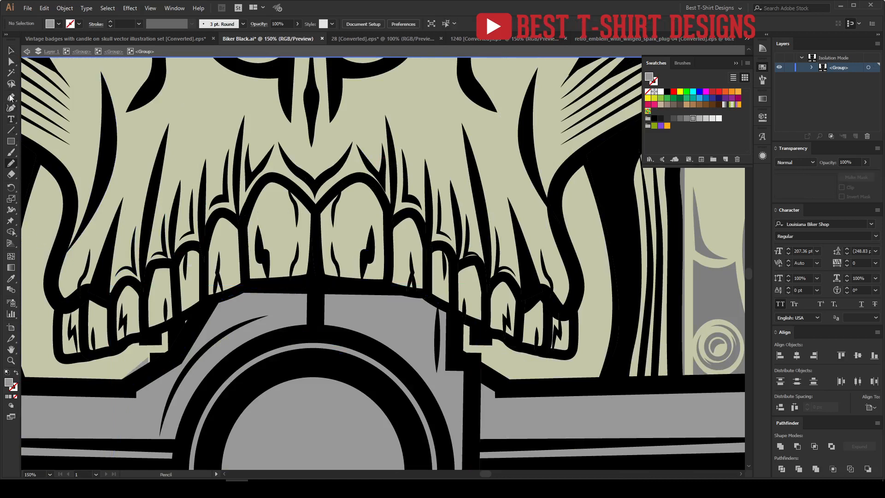
left_click(54, 27)
left_click(76, 66)
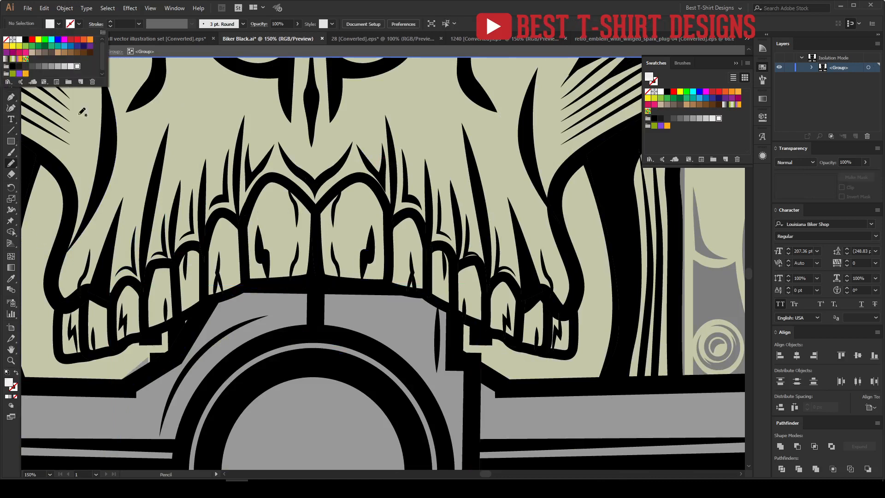
key("Escape")
scroll(136, 326, "up", 1)
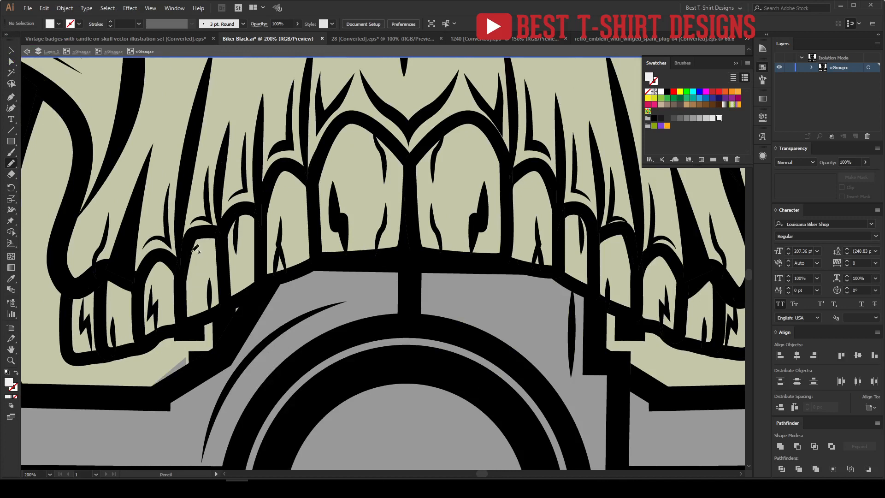
mouse_move(189, 253)
left_mouse_down()
mouse_move(159, 257)
mouse_move(129, 280)
mouse_move(92, 271)
mouse_move(71, 287)
mouse_move(62, 299)
mouse_move(69, 349)
mouse_move(79, 358)
mouse_move(144, 344)
mouse_move(311, 264)
mouse_move(308, 184)
mouse_move(286, 166)
left_mouse_up()
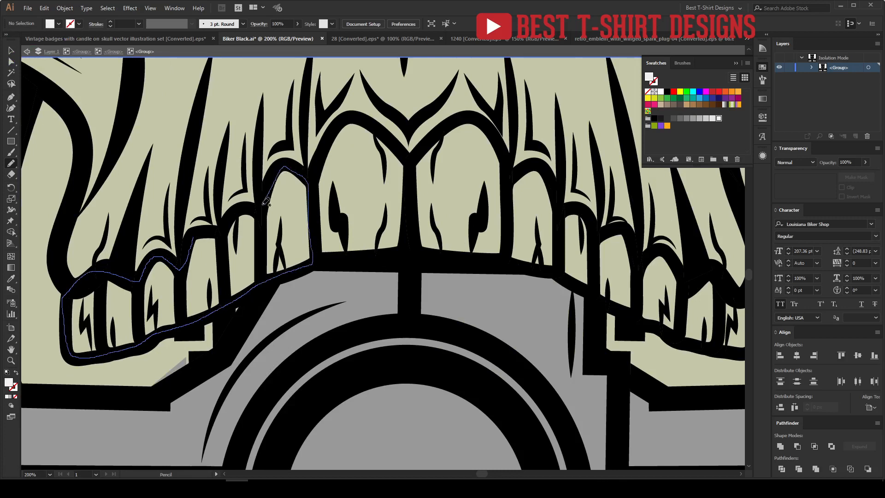
left_click_drag(210, 235, 206, 237)
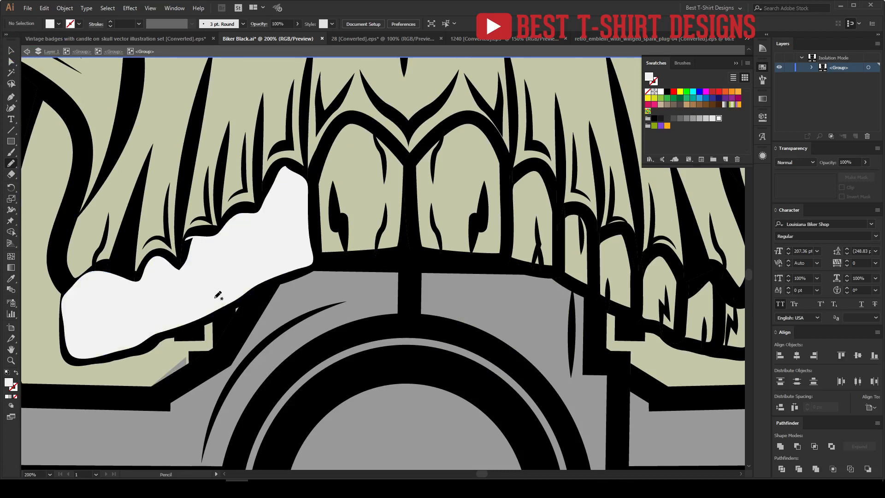
Send the off-white shape covering the upper-left teeth to the back, behind the tooth linework
key("v")
left_click(205, 289)
key("ctrl+shift+bracketleft")
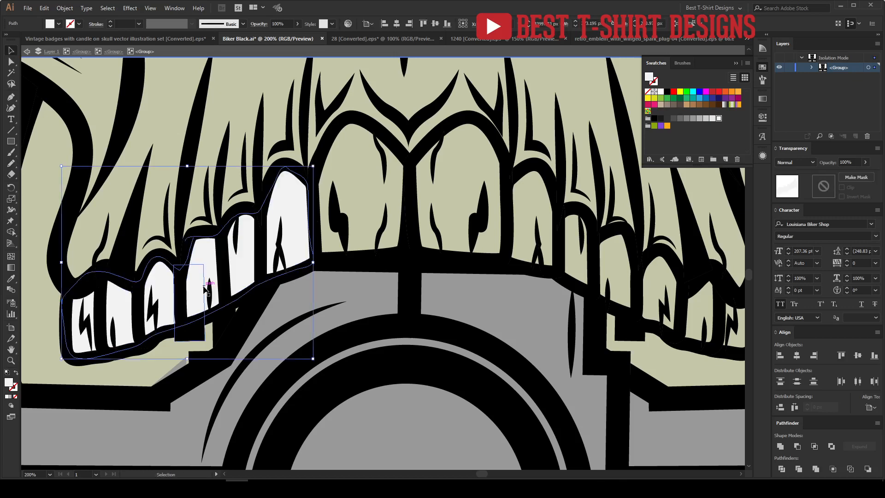
Draw one off-white Pencil shape around the two upper front teeth and another around the upper-right teeth
key("ctrl+minus")
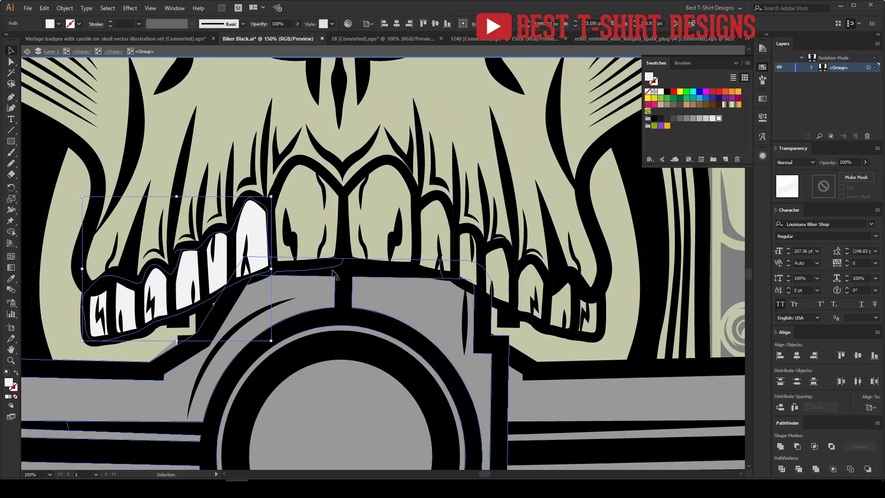
key("n")
key("ctrl+plus")
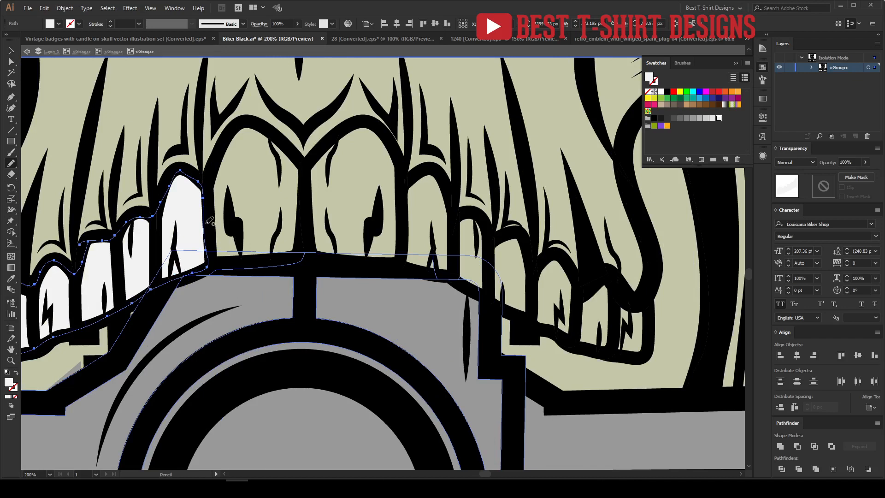
mouse_move(207, 222)
left_mouse_down()
mouse_move(210, 259)
mouse_move(232, 266)
mouse_move(396, 266)
mouse_move(408, 171)
mouse_move(382, 125)
mouse_move(343, 129)
mouse_move(303, 166)
mouse_move(249, 124)
mouse_move(219, 151)
mouse_move(209, 176)
mouse_move(212, 240)
left_mouse_up()
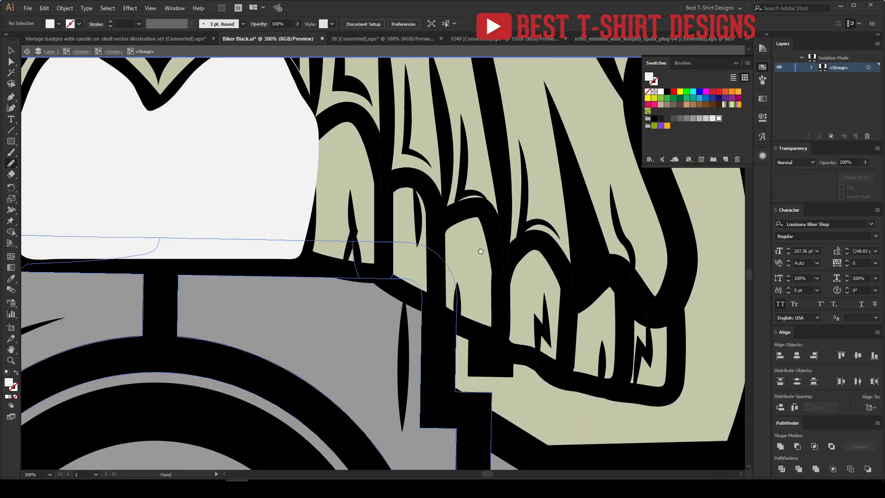
left_click_drag(480, 251, 358, 205)
mouse_move(163, 149)
left_mouse_down()
mouse_move(197, 212)
mouse_move(280, 236)
mouse_move(384, 298)
mouse_move(463, 331)
mouse_move(530, 352)
mouse_move(553, 340)
mouse_move(553, 263)
mouse_move(496, 228)
mouse_move(437, 227)
mouse_move(412, 197)
mouse_move(387, 204)
mouse_move(366, 142)
mouse_move(355, 136)
mouse_move(329, 174)
mouse_move(309, 148)
mouse_move(267, 137)
mouse_move(225, 67)
mouse_move(184, 91)
mouse_move(181, 126)
left_mouse_up()
Send the upper-right teeth shape to the back and erase the excess white spilling above the tooth outlines
key("v")
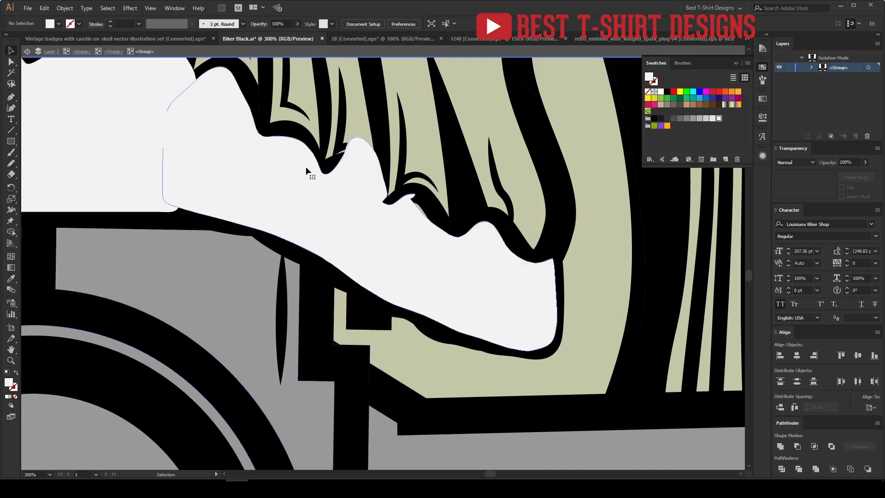
left_click(306, 168)
key("ctrl+shift+bracketleft")
key("shift+e")
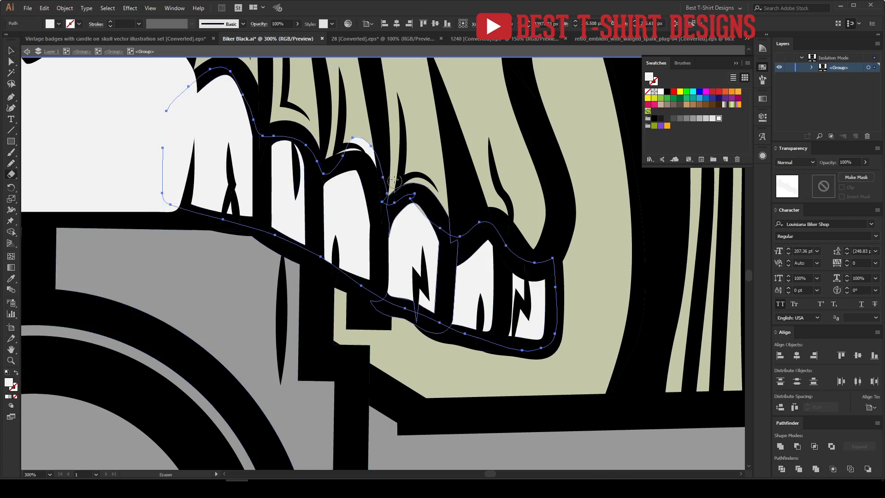
mouse_move(387, 165)
left_mouse_down()
mouse_move(345, 153)
mouse_move(371, 146)
mouse_move(389, 190)
left_mouse_up()
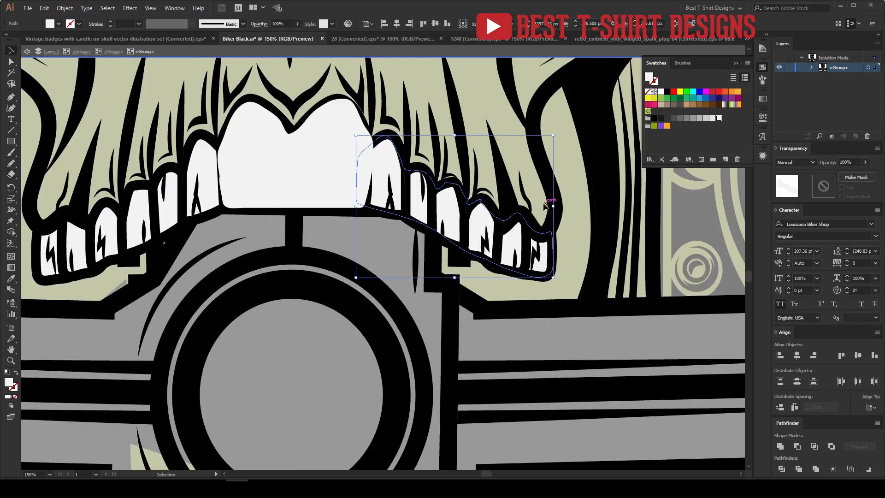
Send the off-white shape over the two front teeth to the back and deselect it
left_click(268, 153)
key("ctrl+shift+bracketleft")
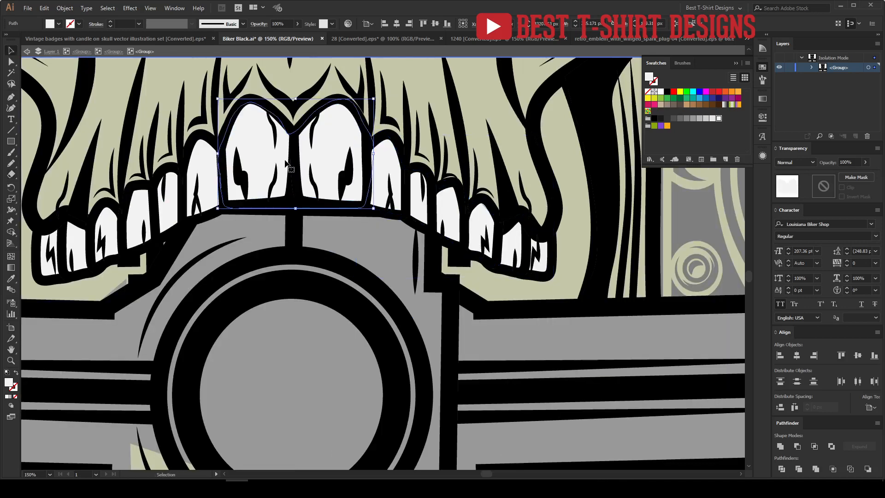
key("ctrl+minus")
key("ctrl+minus")
key("ctrl+minus")
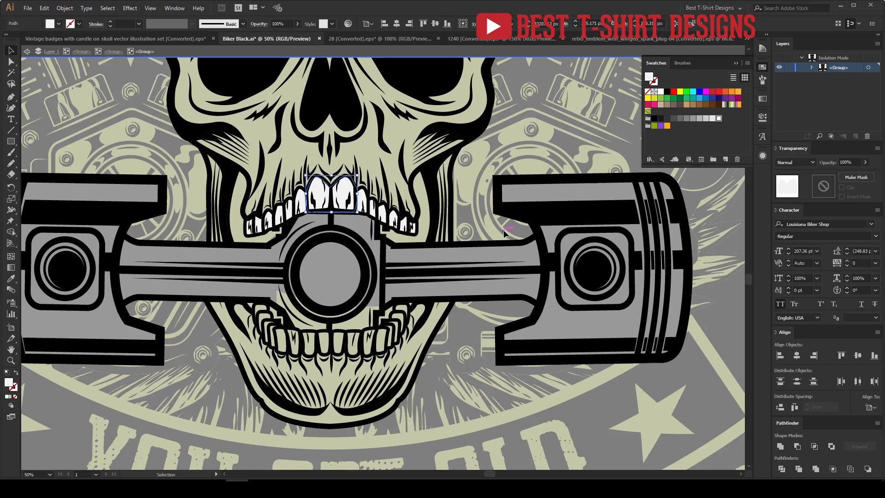
key("ctrl+shift+a")
Draw a light-grey Pencil shape over the right half of the skull's upper jaw, between the nose and the upper teeth
key("ctrl+plus")
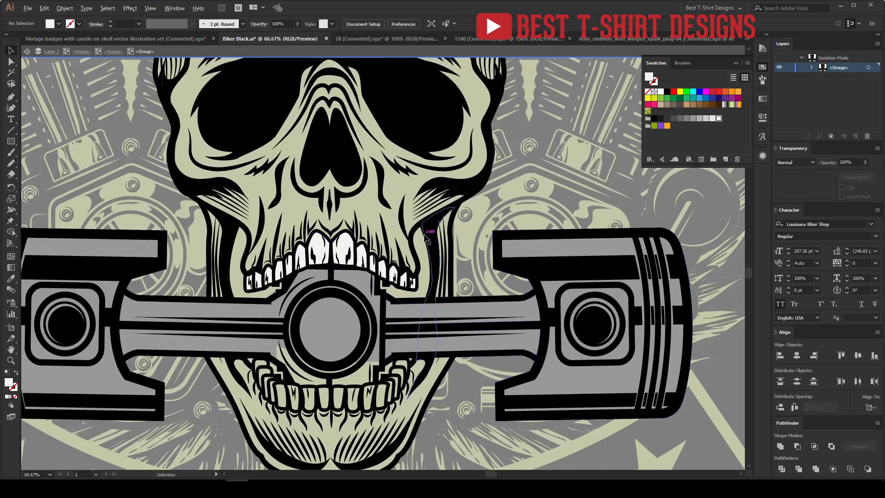
key("ctrl+plus")
key("n")
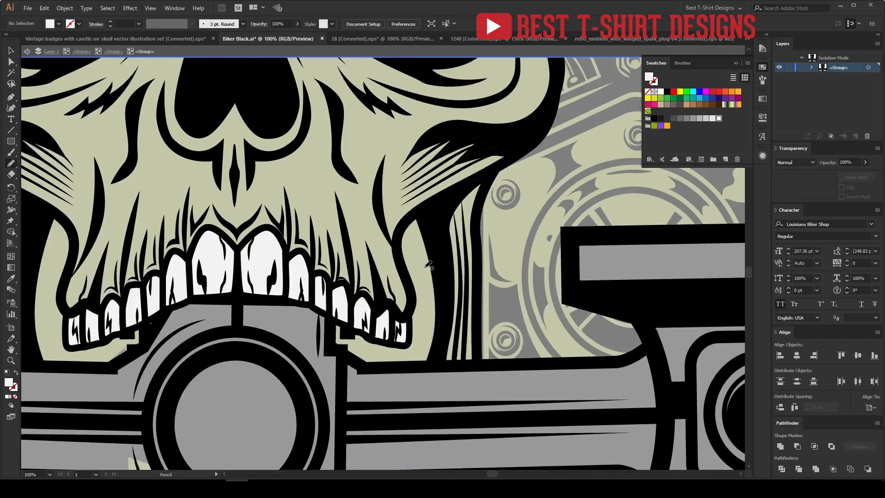
left_click(703, 120)
left_click(705, 118)
mouse_move(292, 147)
left_mouse_down()
mouse_move(245, 146)
mouse_move(237, 206)
left_mouse_up()
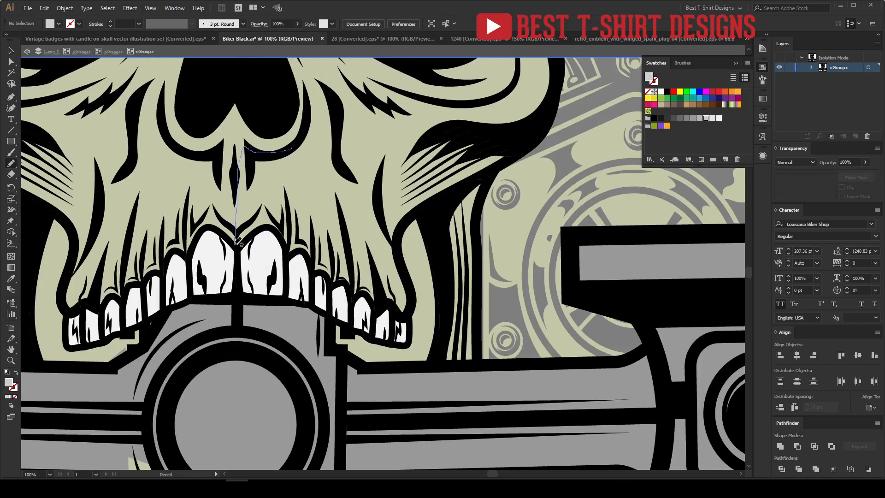
mouse_move(237, 239)
left_mouse_down()
mouse_move(389, 319)
mouse_move(401, 220)
mouse_move(425, 192)
mouse_move(355, 122)
mouse_move(289, 155)
left_mouse_up()
Send the light-grey jaw shape to the back, behind the skull linework, and exit isolation mode
key("v")
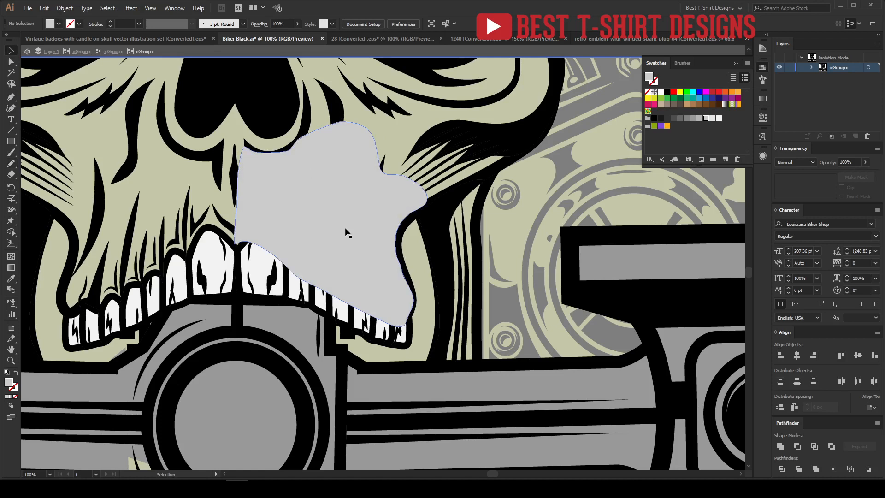
left_click(346, 229)
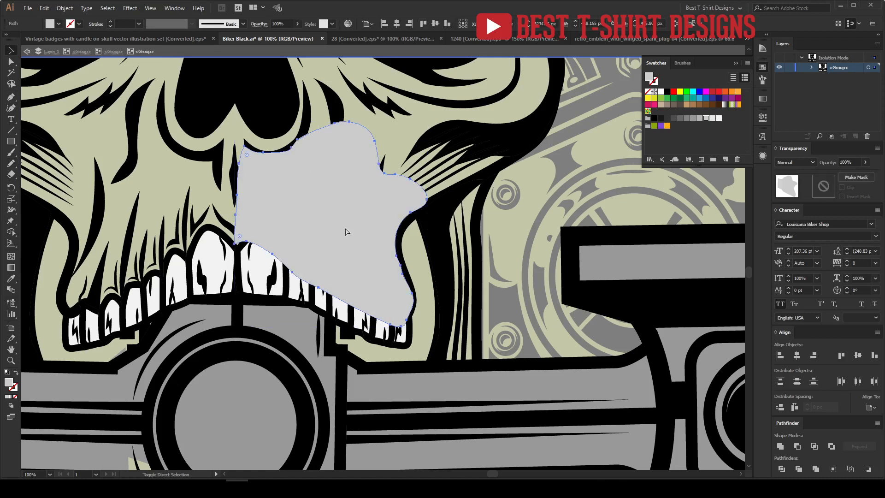
right_click(345, 228)
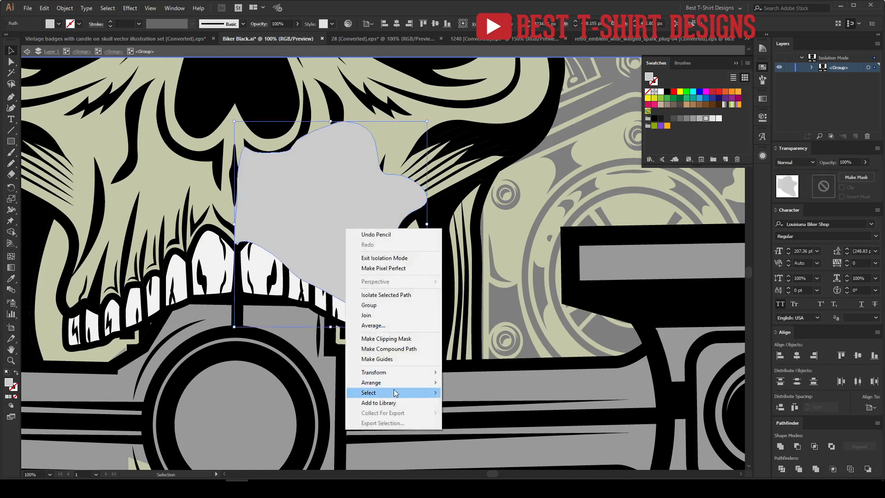
mouse_move(395, 383)
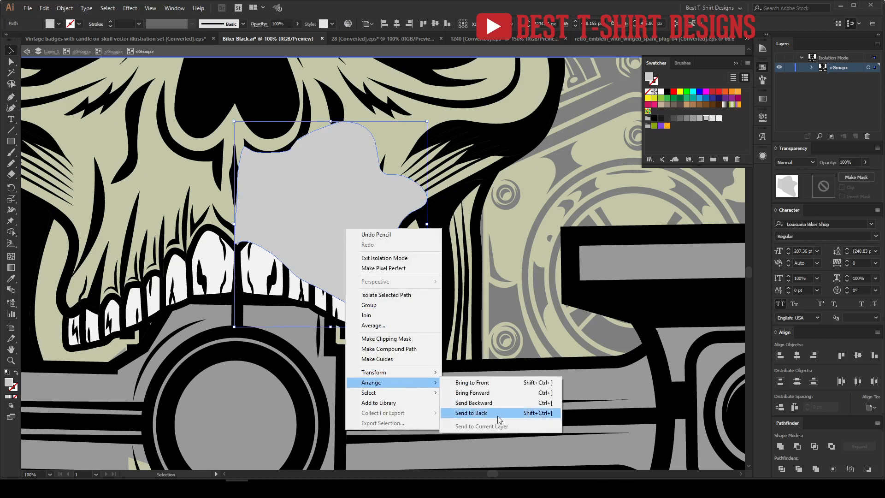
left_click(551, 412)
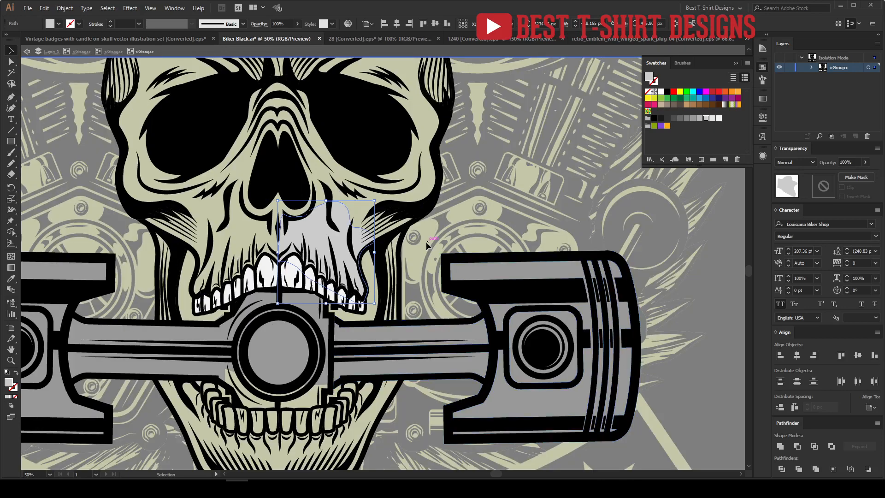
double_click(426, 242)
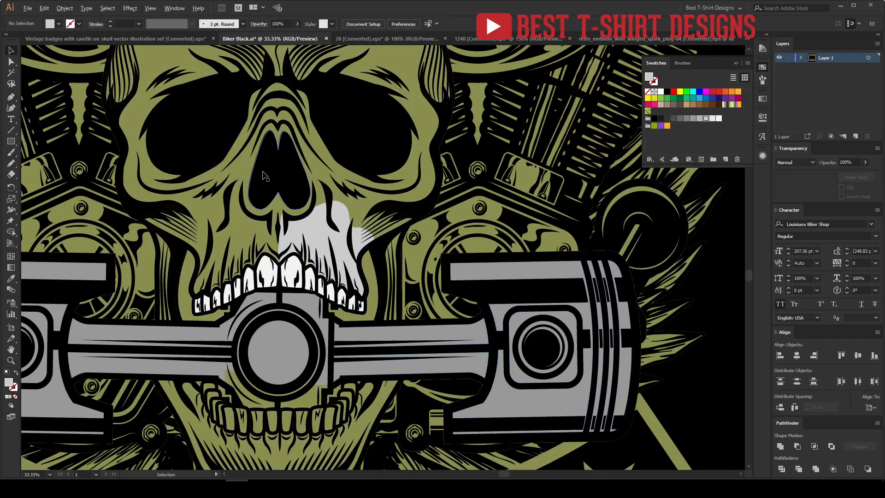
Isolate the nested group that holds the engine, wheel, skull and piston artwork
key("ctrl+minus")
key("ctrl+minus")
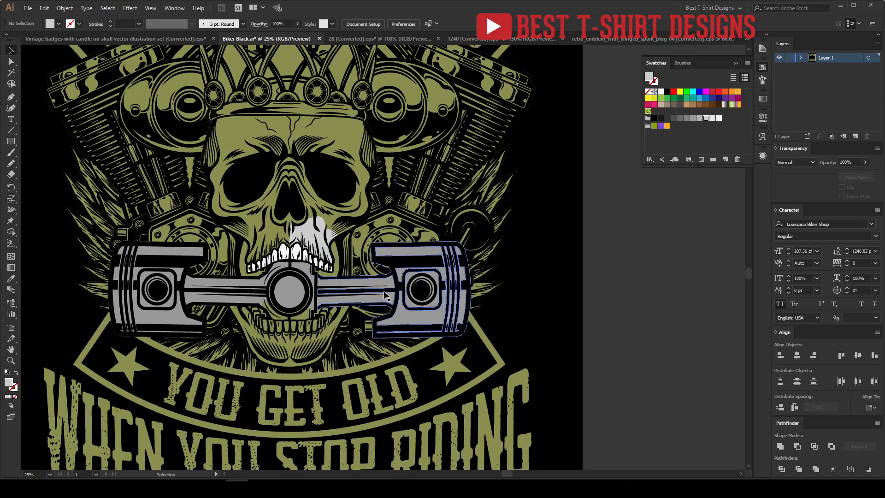
key("ctrl+minus")
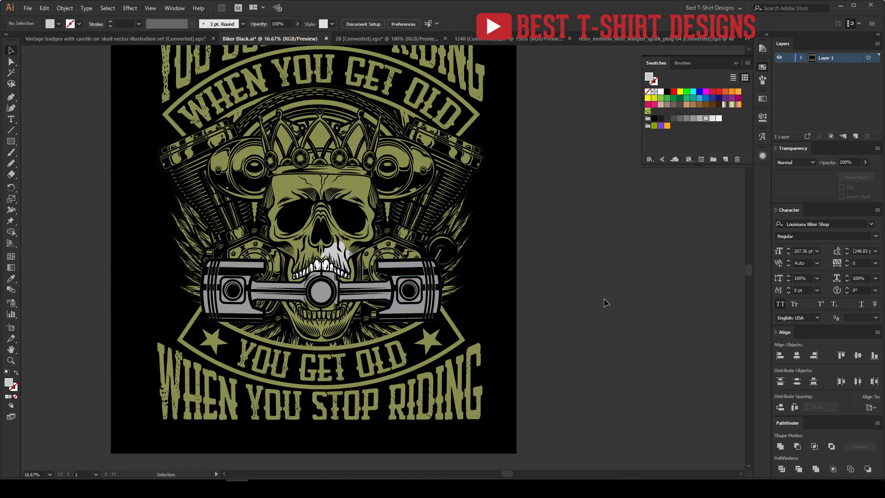
scroll(604, 303, "up", 3)
scroll(427, 262, "down", 1)
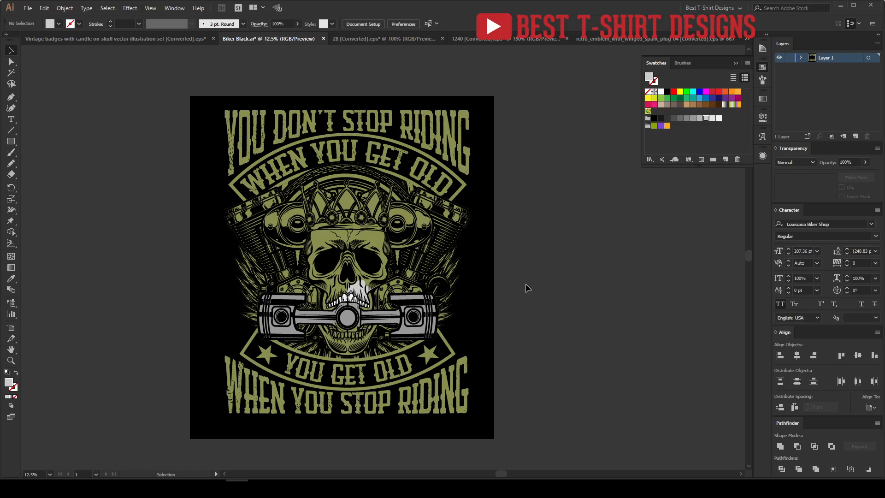
left_click(442, 251)
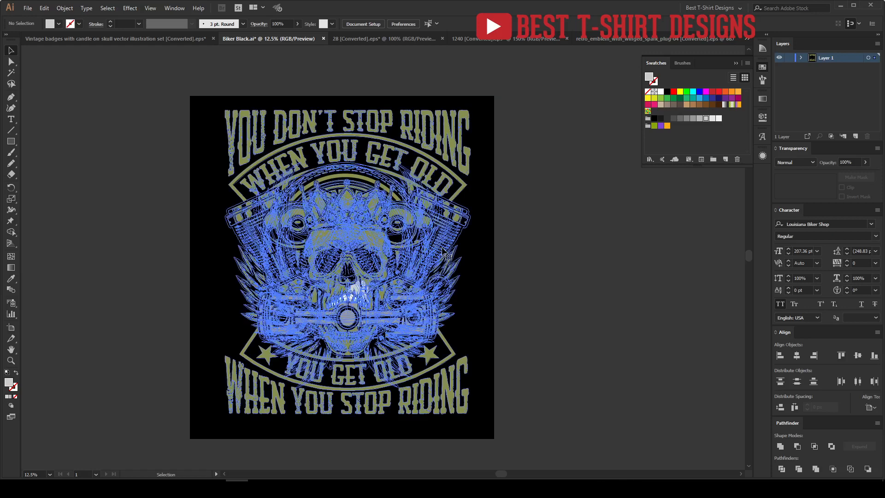
double_click(440, 245)
double_click(436, 236)
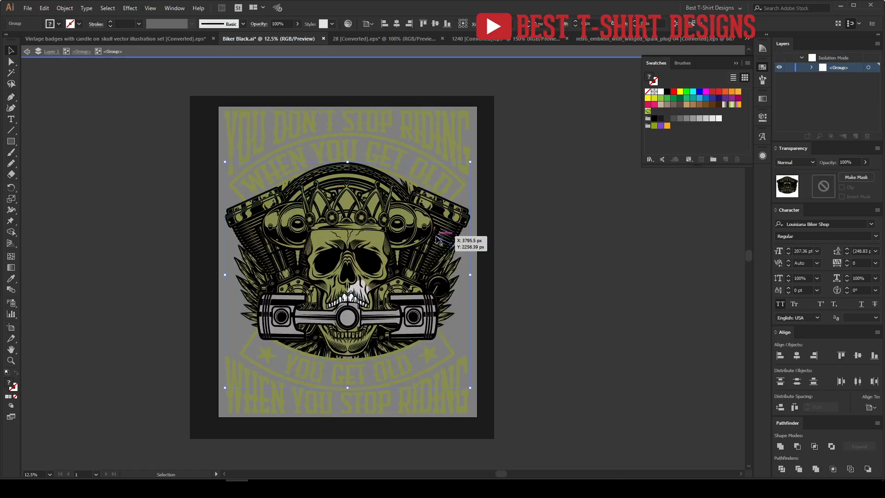
Recolour the olive fill shape behind the engine with the grey sampled from the piston using the Eyedropper
scroll(280, 301, "up", 1)
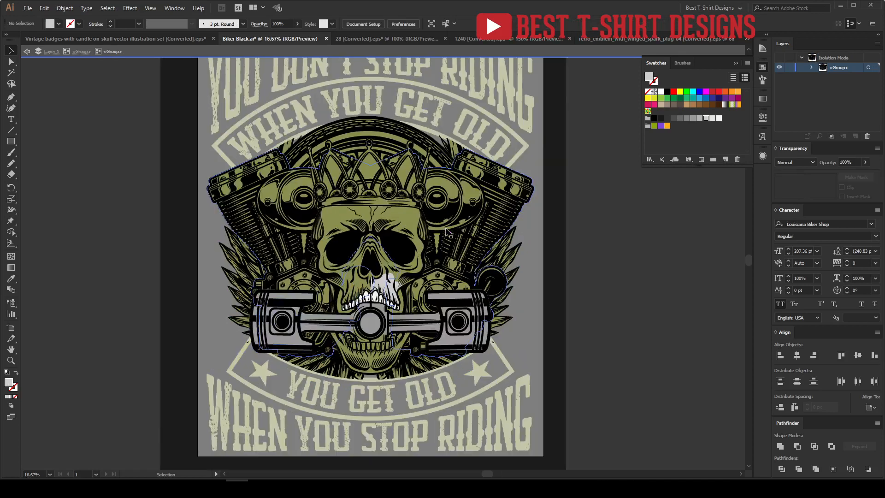
left_click(454, 192)
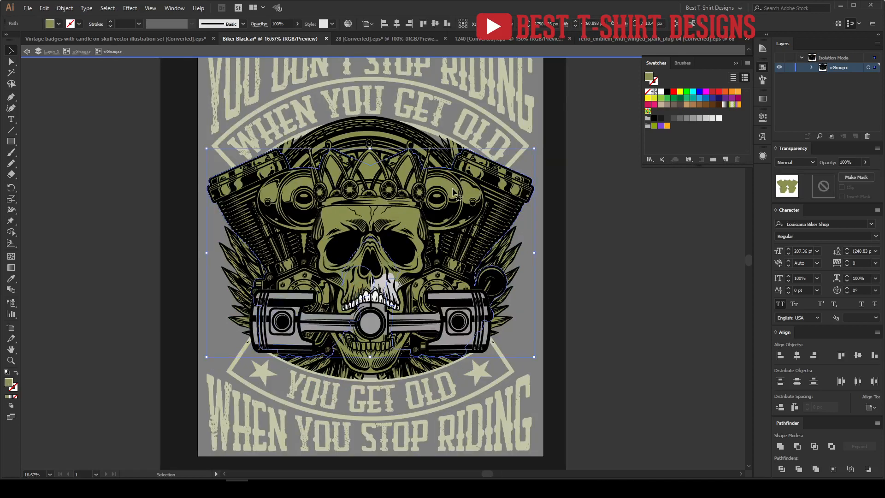
key("i")
left_click(454, 341)
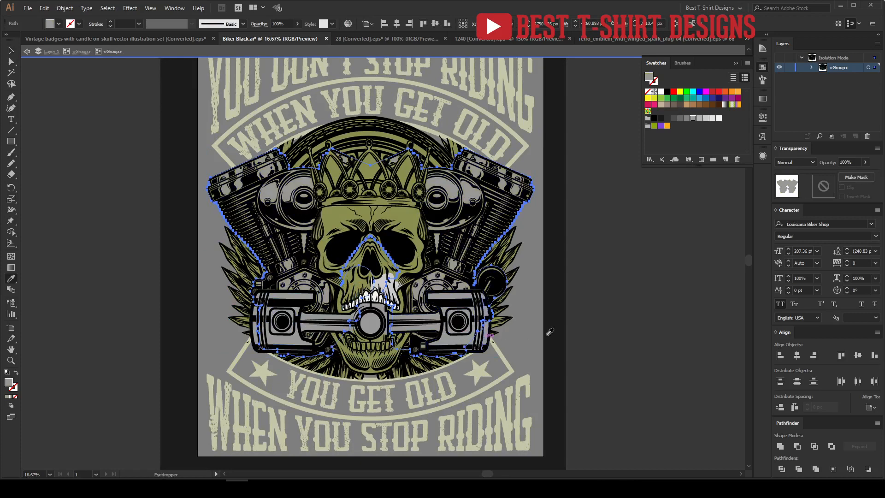
key("v")
left_click(599, 323)
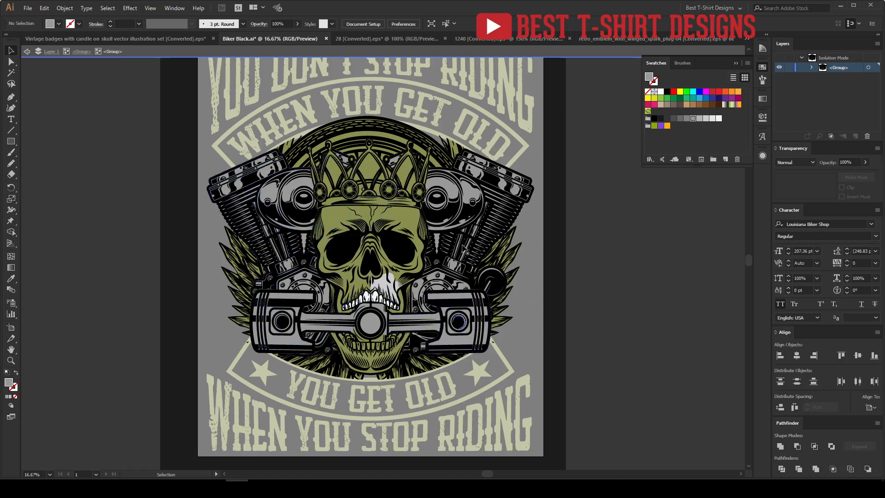
Recolour the olive fill shape behind the skull and crown with the dark red swatch
left_click(402, 219)
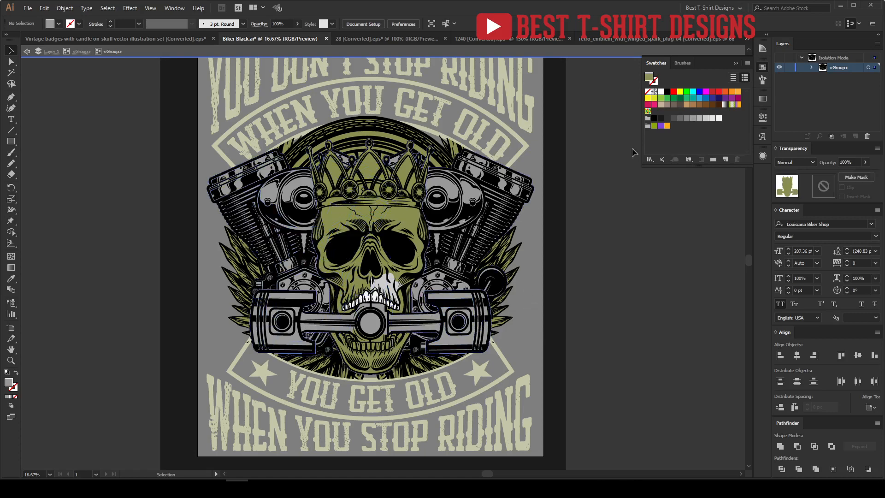
left_click(712, 91)
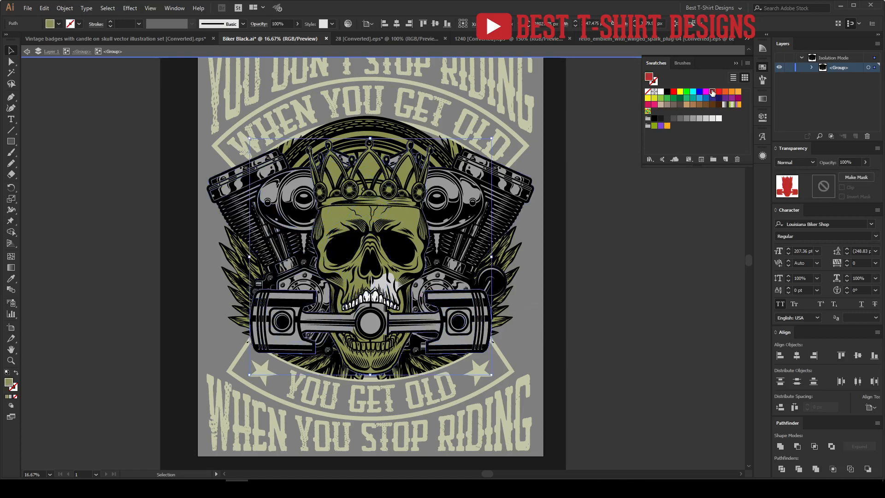
left_click(621, 262)
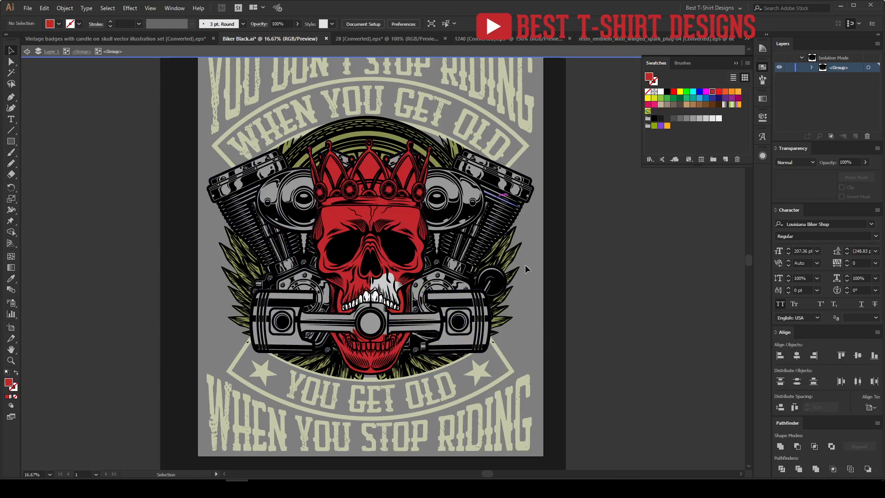
Recolour the olive fill group of the feather-like spikes behind the engine with the same dark red swatch
left_click(345, 376)
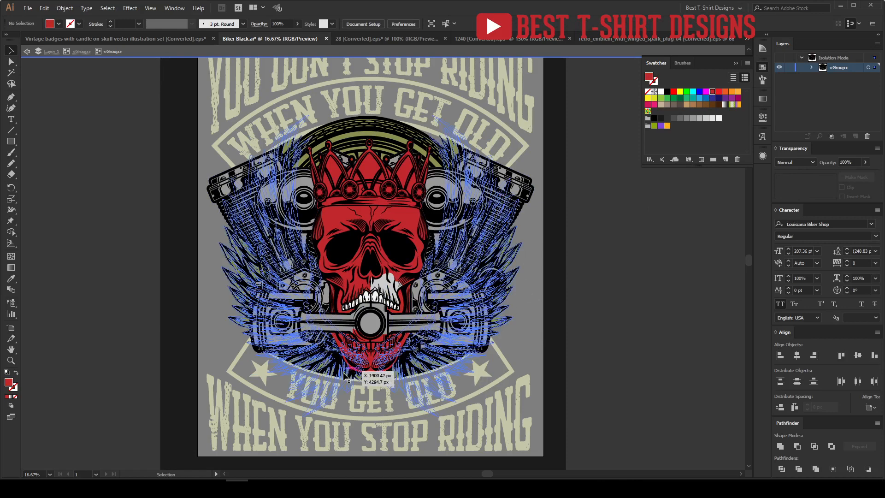
left_click(531, 361)
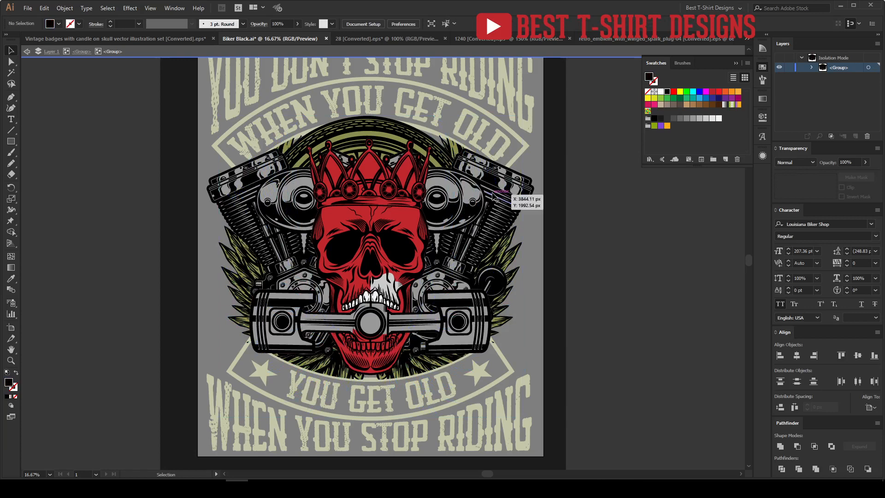
scroll(461, 142, "up", 3)
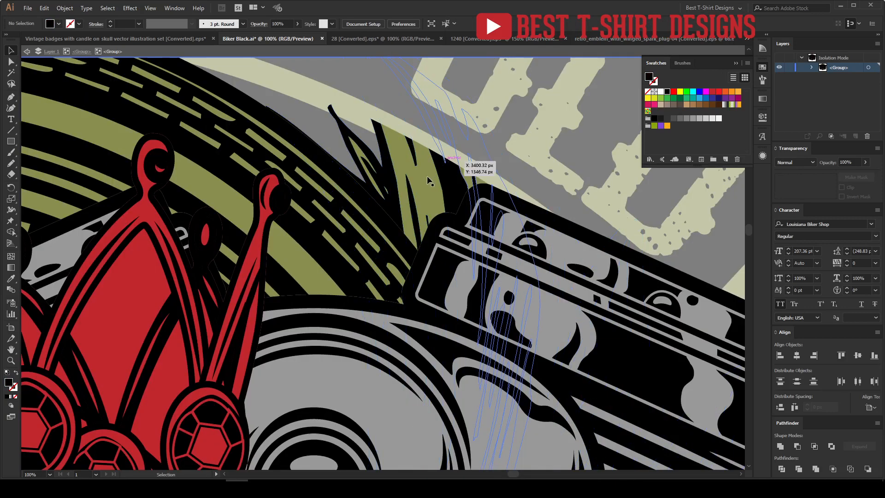
left_click(427, 176)
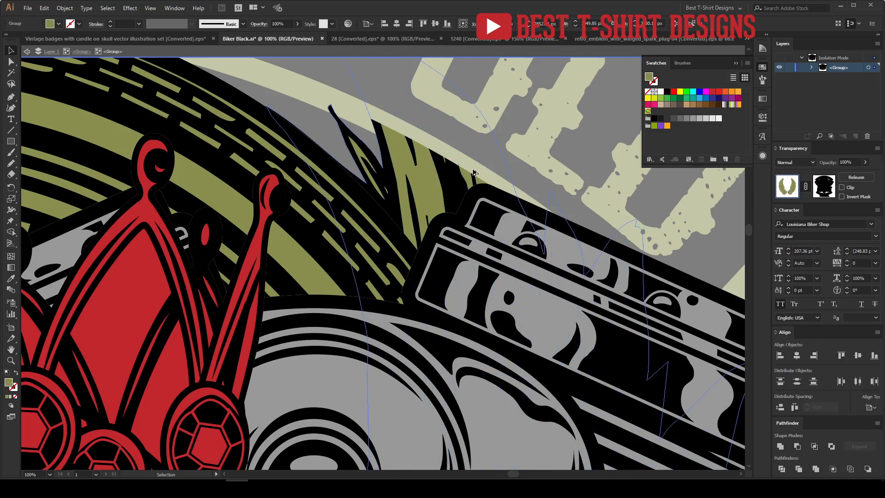
scroll(474, 174, "down", 3)
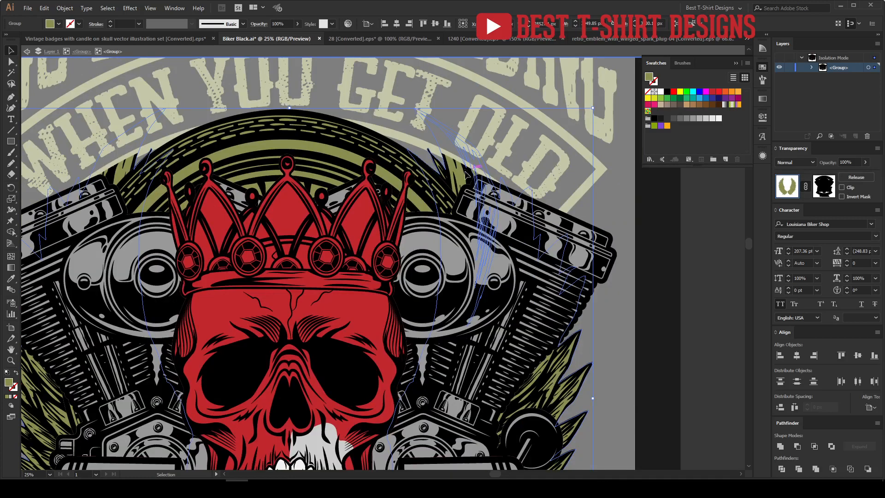
left_click(712, 92)
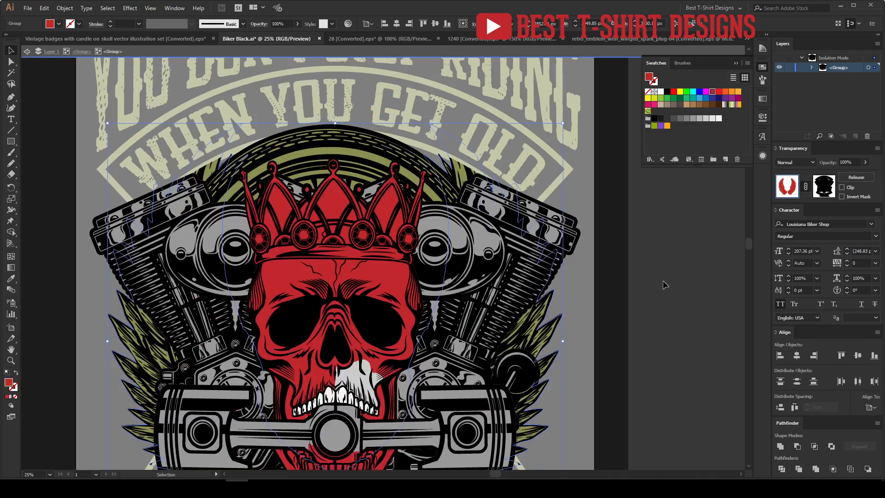
left_click(659, 290)
scroll(354, 304, "down", 2)
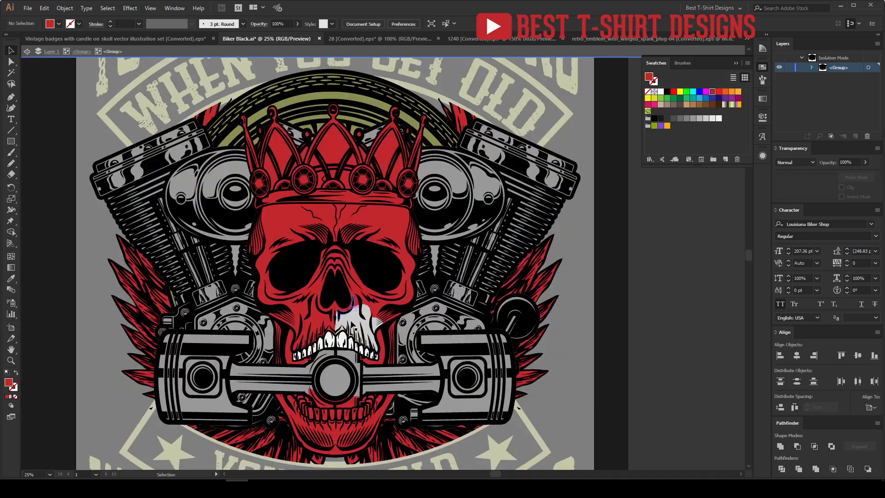
Isolate the skull group and delete the light-grey jaw shape and the off-white shapes behind the upper teeth
double_click(354, 318)
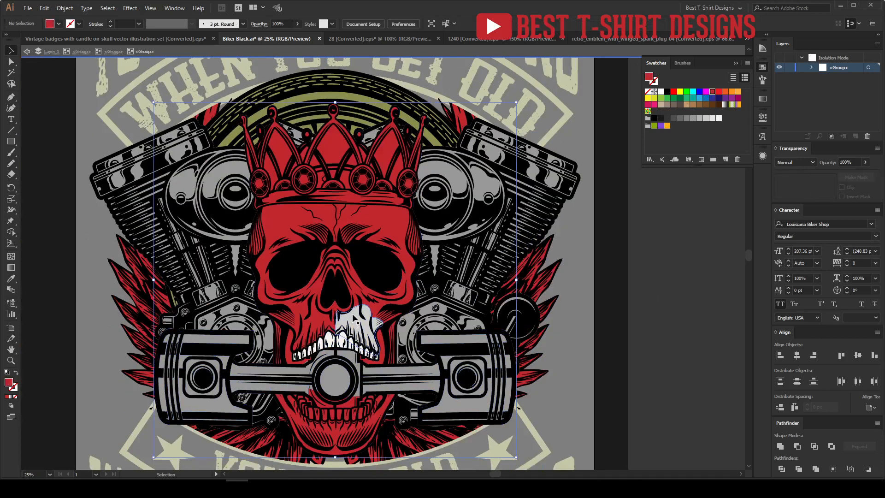
left_click(353, 317)
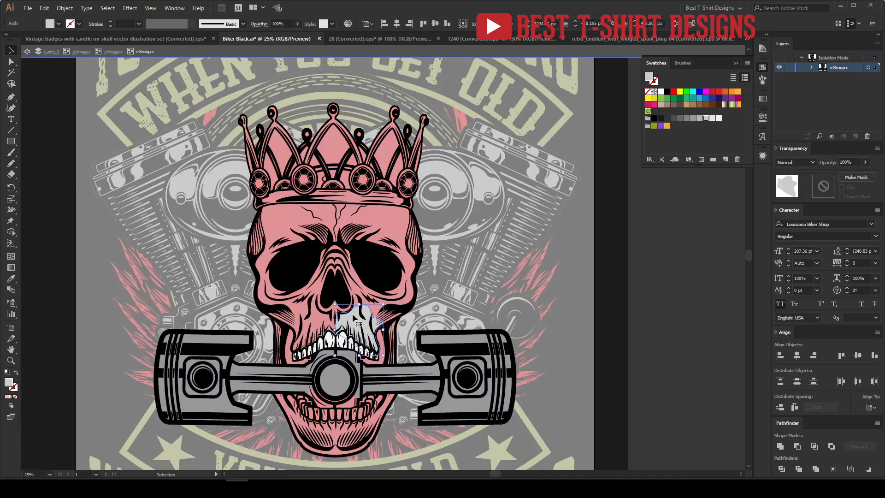
key("Delete")
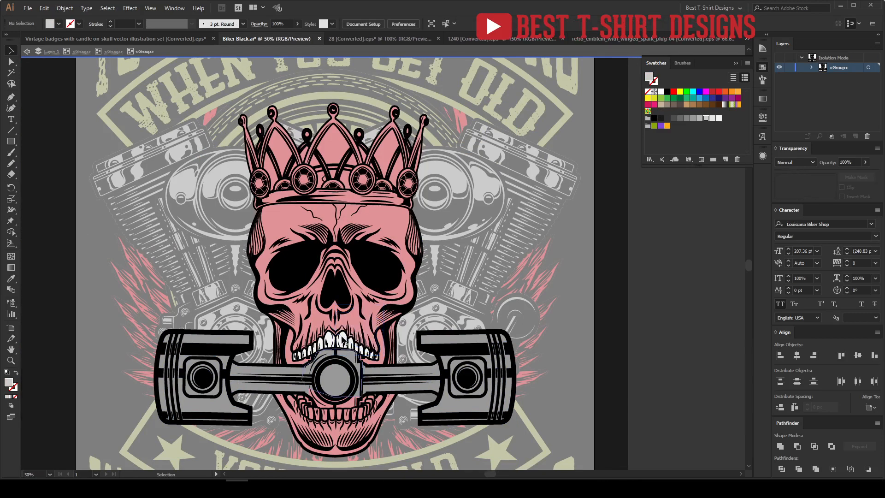
scroll(343, 341, "up", 1)
left_click(339, 328)
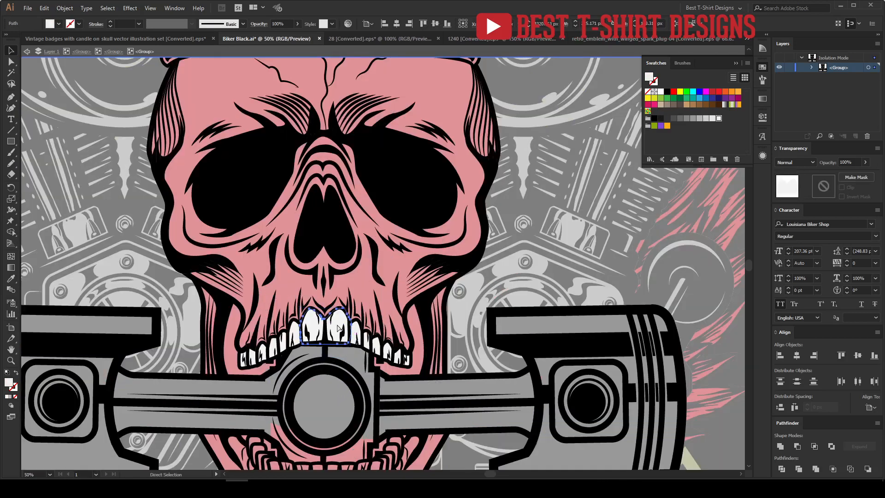
key("Delete")
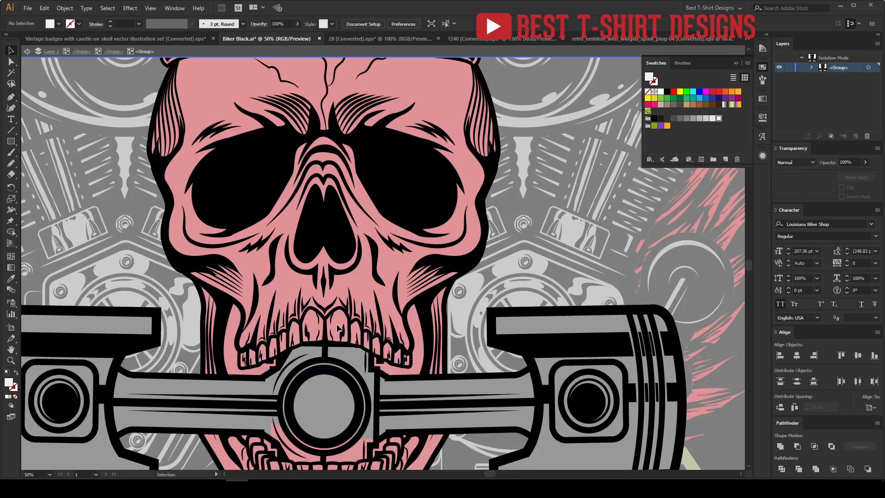
With the grey fill of the right piston, trace the central hub's lower-left edge and along the lower teeth with the Pen tool
scroll(305, 310, "down", 4)
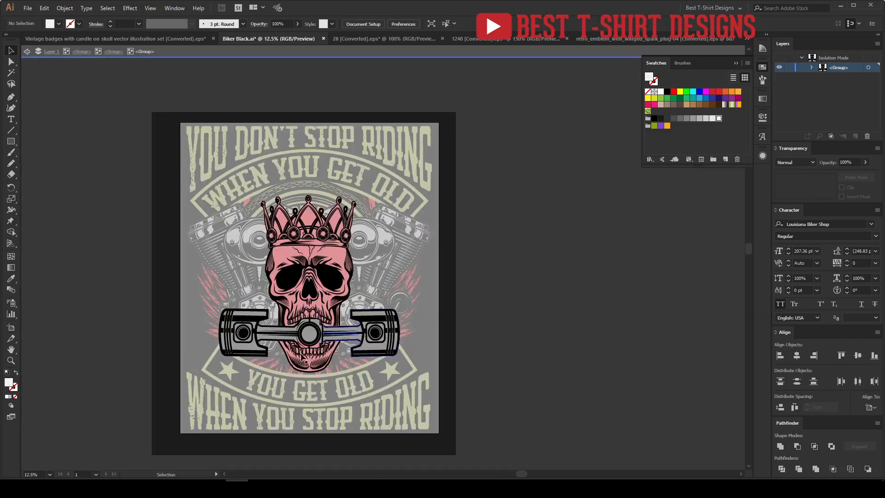
scroll(406, 350, "up", 1)
left_click(441, 346)
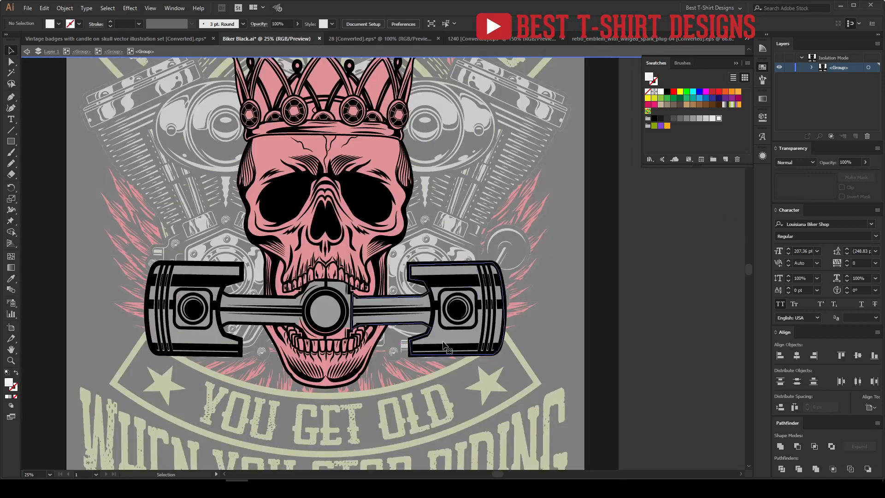
left_click(404, 377)
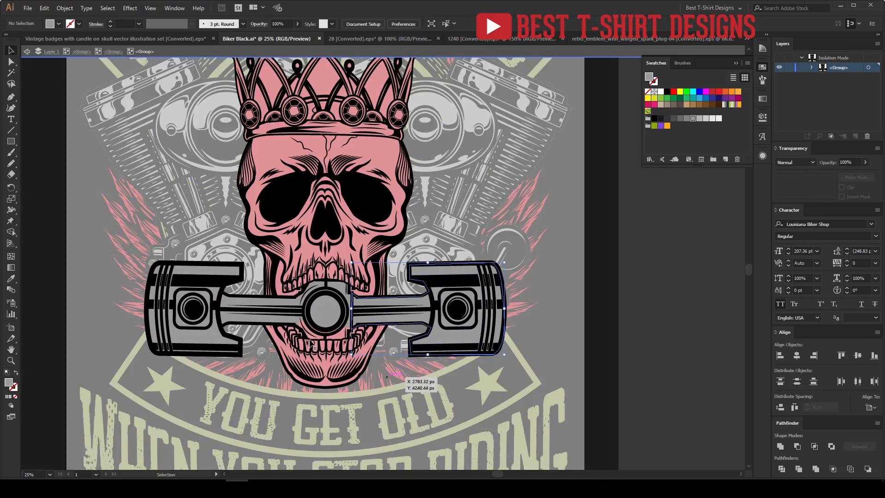
scroll(448, 377, "up", 1)
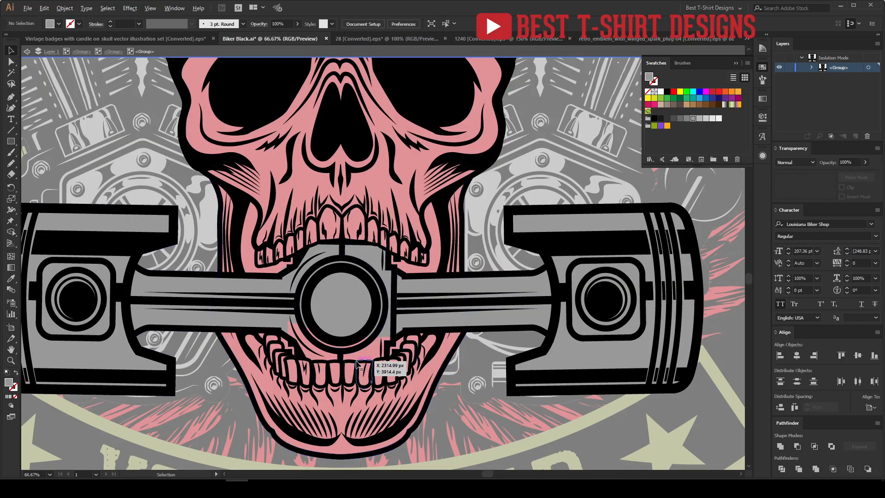
scroll(389, 377, "up", 1)
left_click(7, 98)
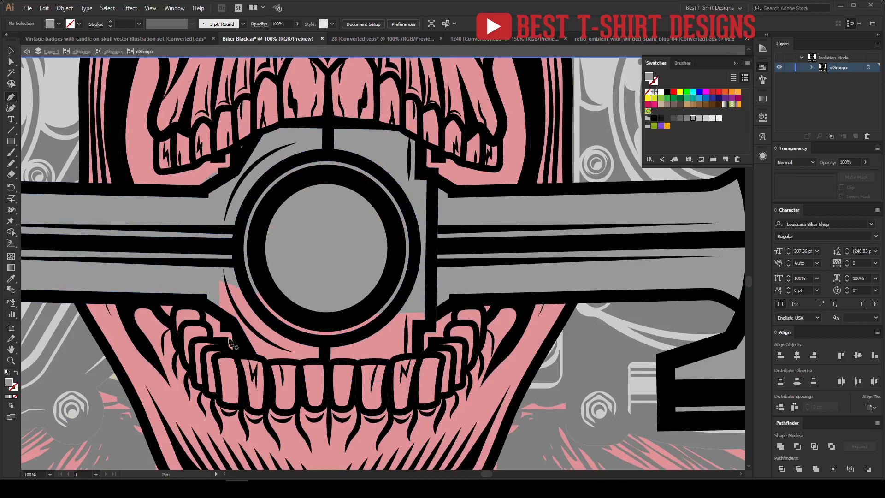
scroll(232, 341, "up", 1)
left_click(204, 260)
left_click(194, 287)
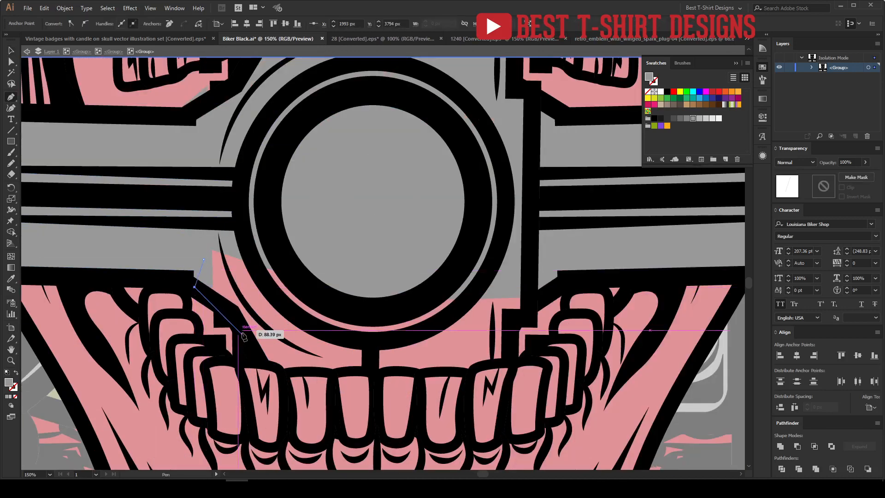
left_click(237, 323)
left_click(254, 361)
left_click(276, 369)
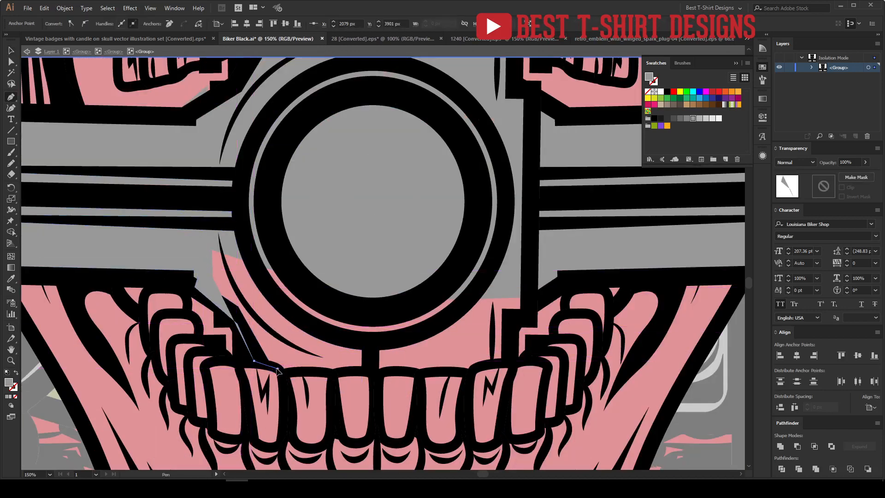
left_click(291, 371)
left_click(368, 373)
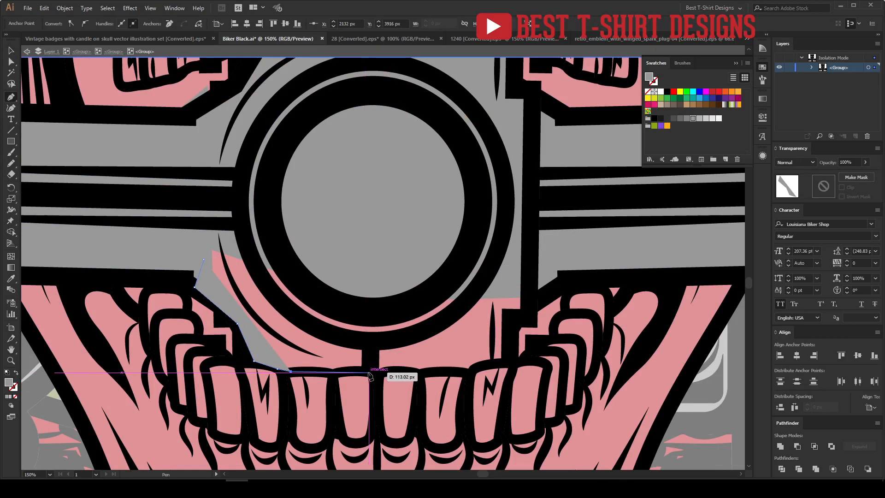
left_click(413, 372)
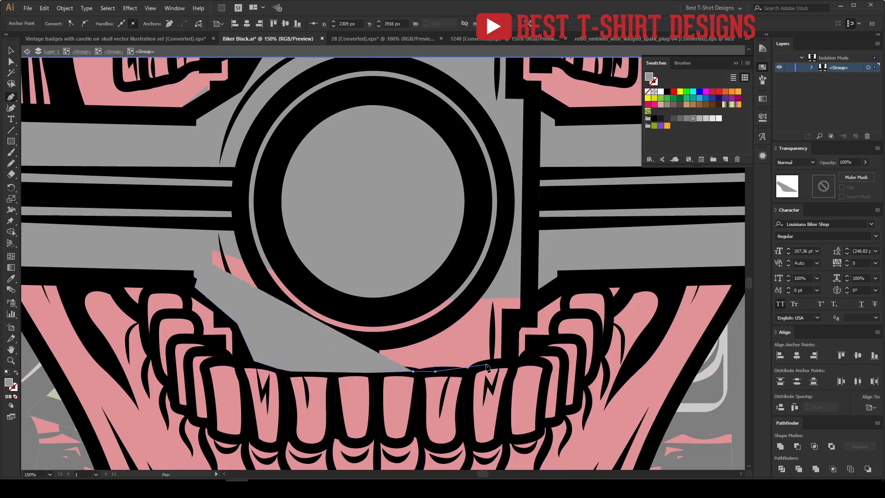
left_click(435, 371)
left_click(467, 373)
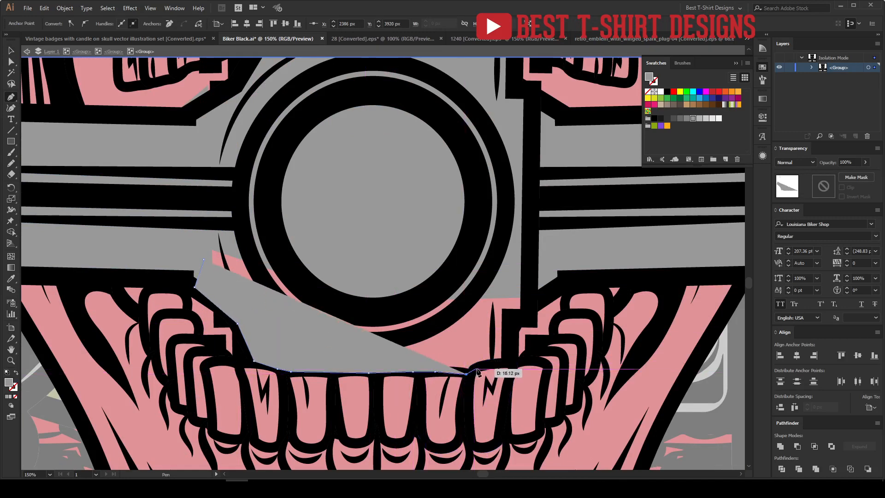
Continue the path up the hub's right edge and across its middle, closing the grey shape at its starting point
left_click(511, 362)
left_click(514, 319)
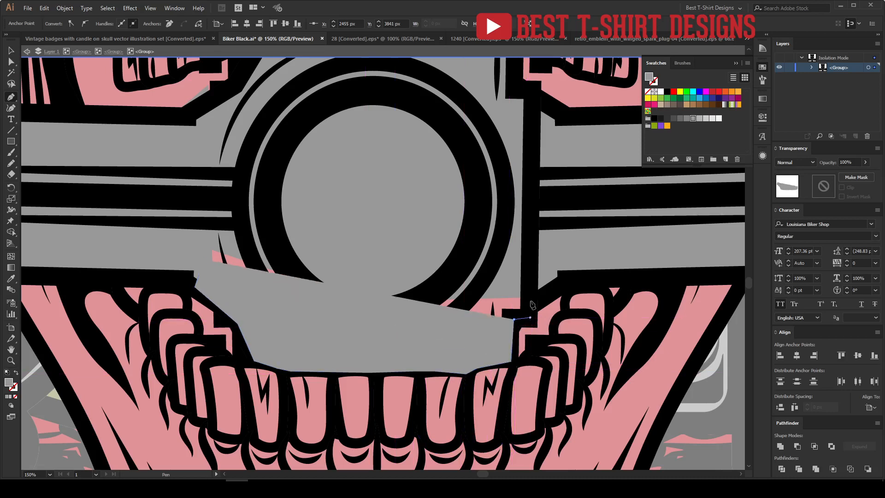
left_click(529, 317)
left_click(532, 190)
left_click(366, 179)
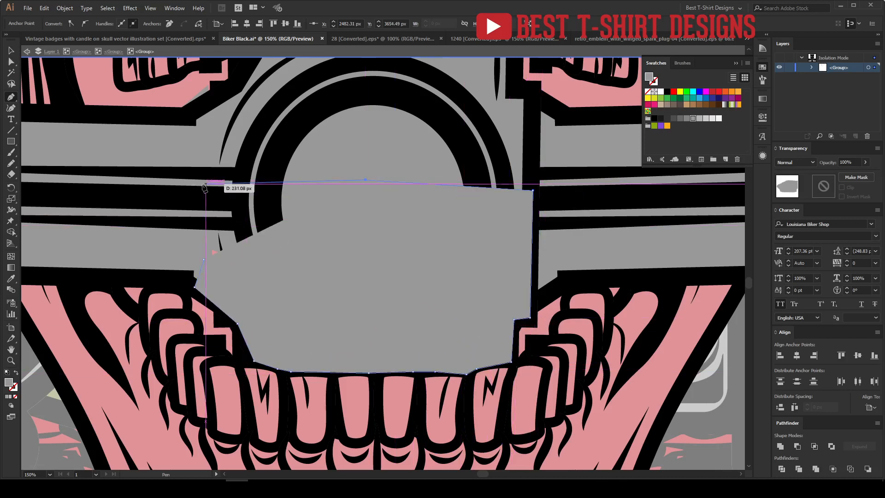
left_click(204, 183)
left_click(204, 259)
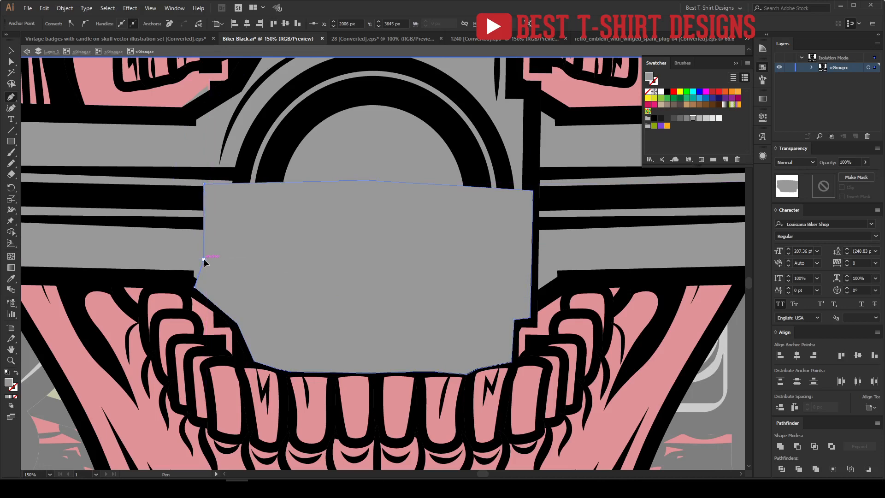
Send the new grey hub shape to the back of the isolated group, behind the black linework, and deselect it
key("v")
left_click(329, 223)
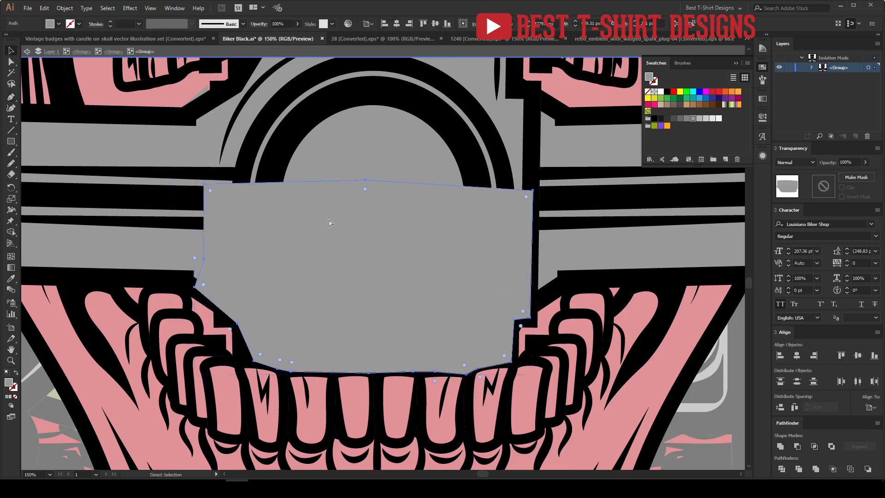
key("ctrl+shift+bracketleft")
scroll(293, 257, "down", 4)
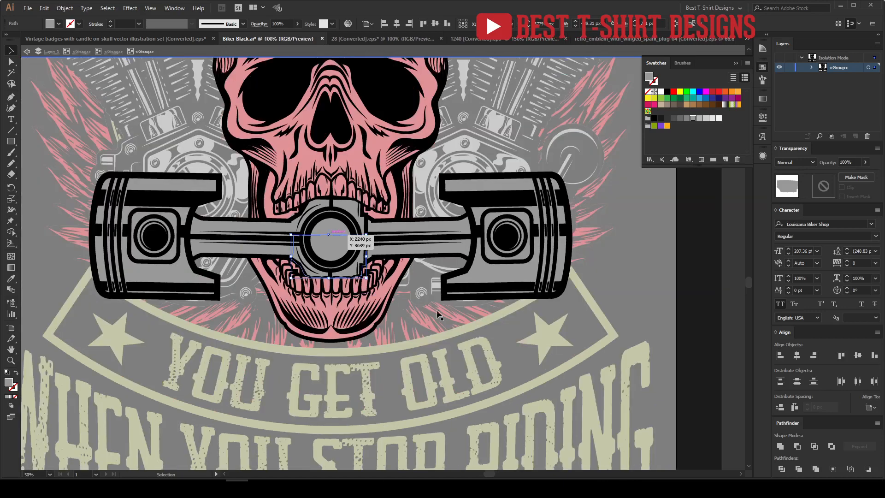
key("ctrl+1")
left_click(605, 396)
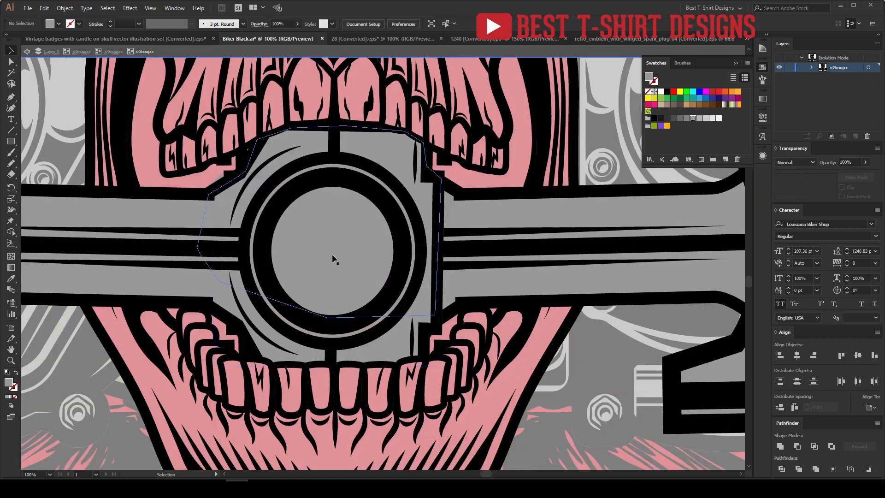
Erase the circle inside the hub's ring from both the upper and lower grey fill shapes with the Eraser tool
left_click(332, 254)
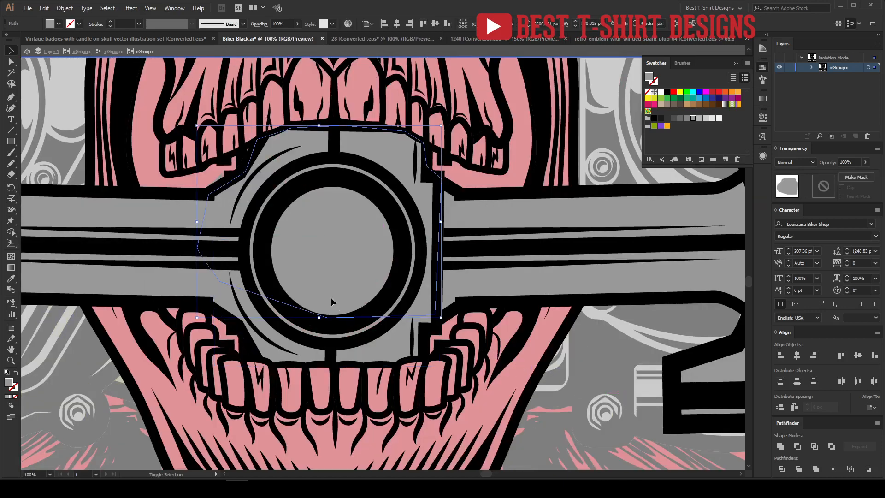
key("shift+e")
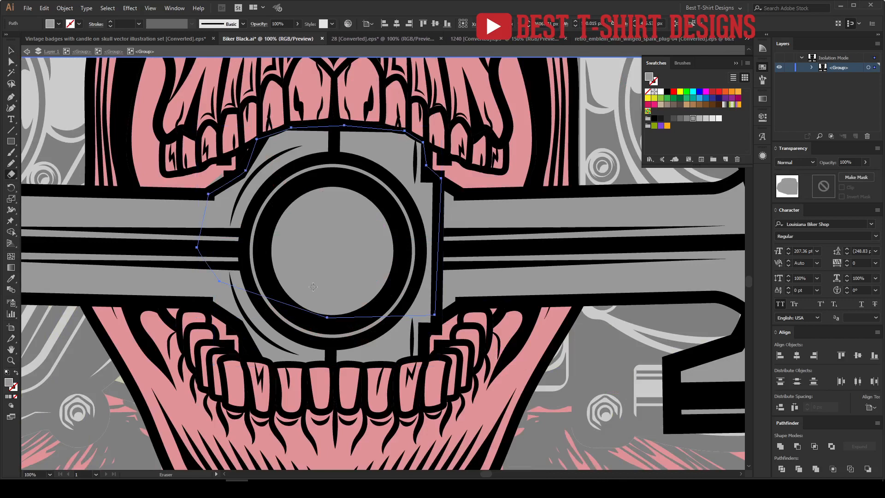
left_click(331, 252)
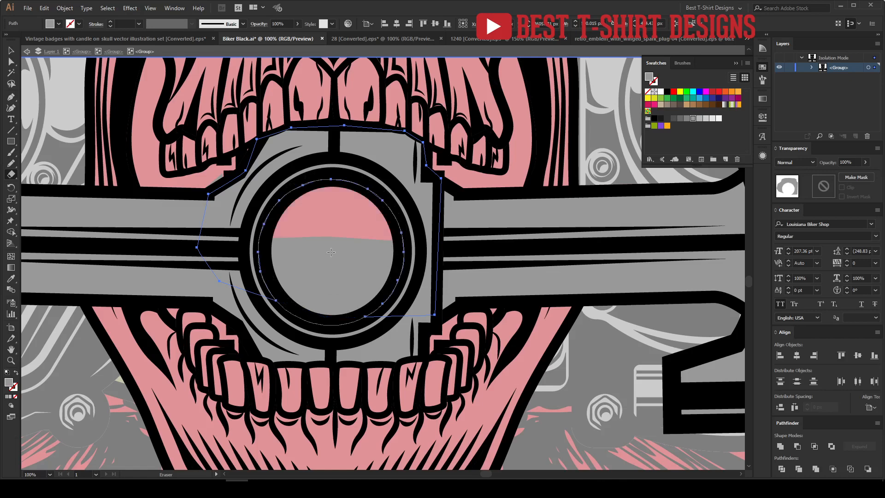
key("v")
left_click(336, 278)
key("shift+e")
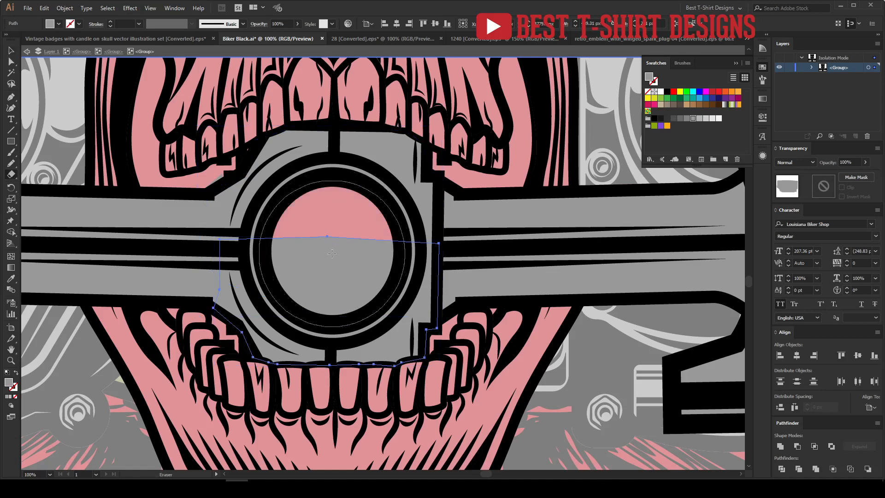
left_click(332, 253)
scroll(331, 254, "down", 3)
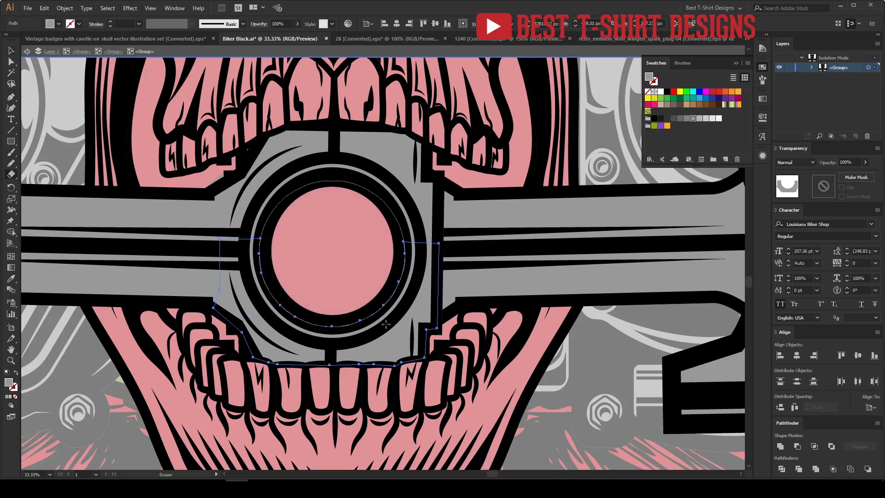
Exit isolation mode and review the whole design on the black background
key("v")
double_click(400, 359)
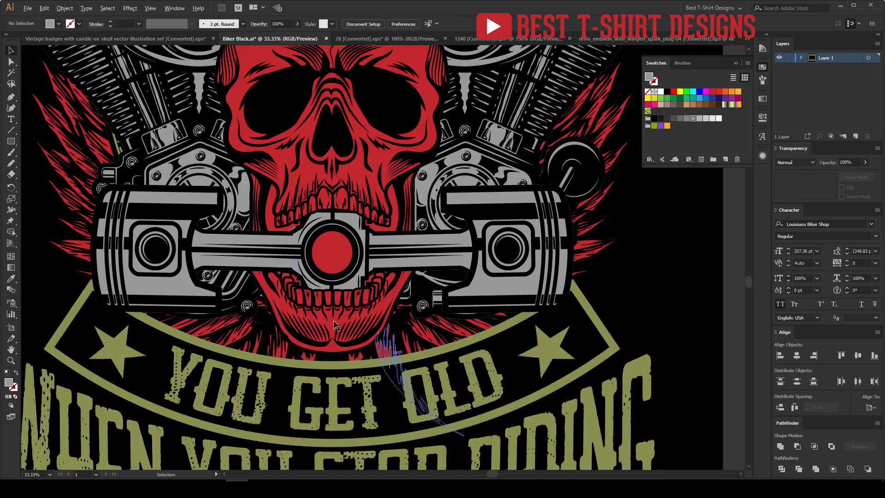
scroll(330, 320, "down", 2)
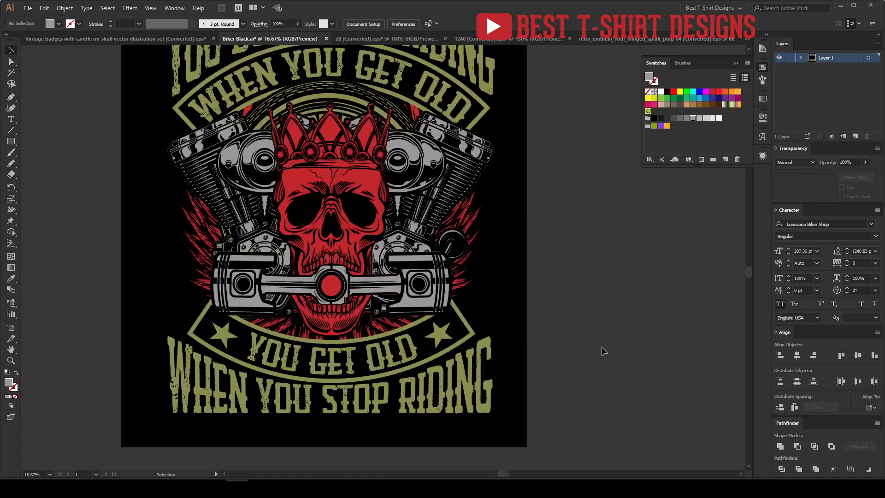
scroll(604, 352, "up", 2)
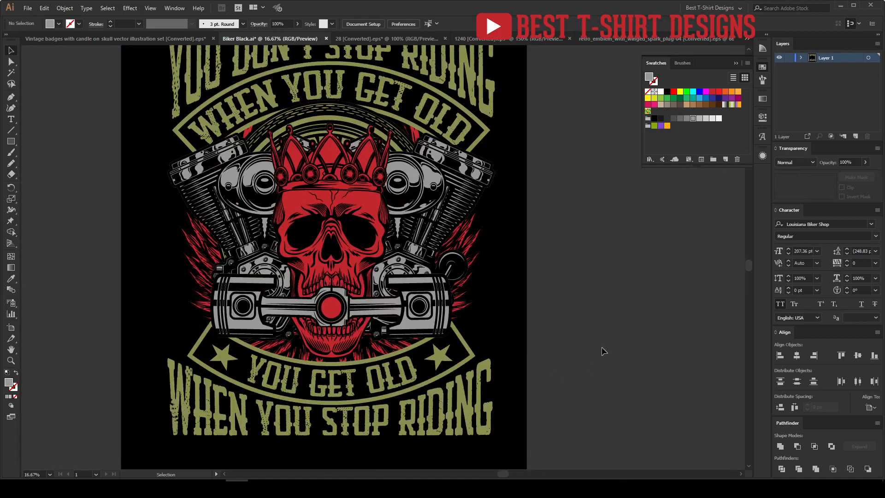
scroll(604, 351, "up", 2)
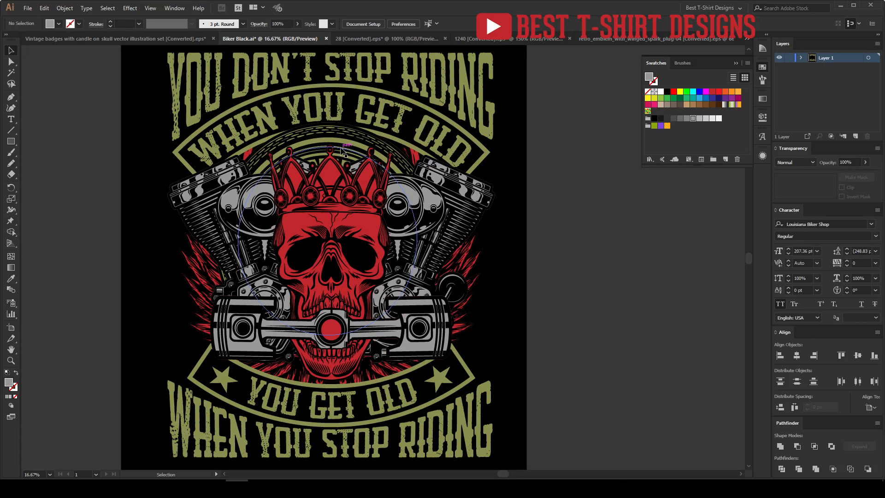
scroll(341, 148, "down", 1)
scroll(294, 185, "up", 1)
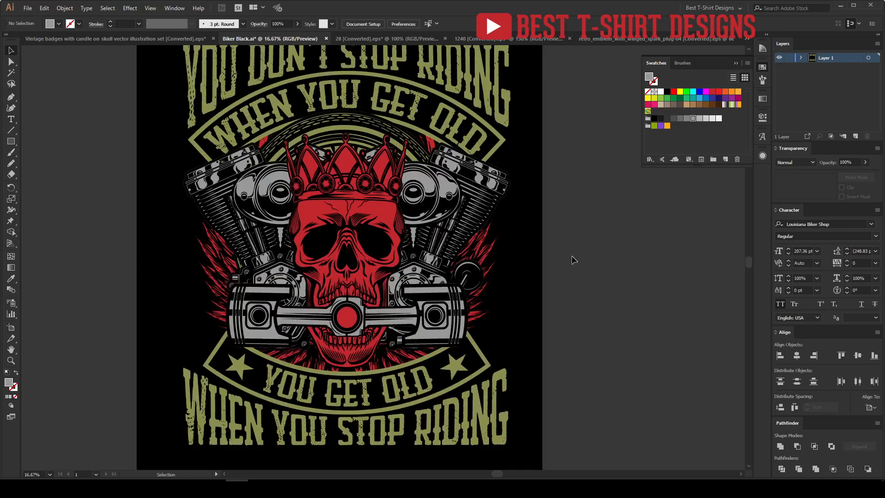
scroll(574, 260, "down", 1)
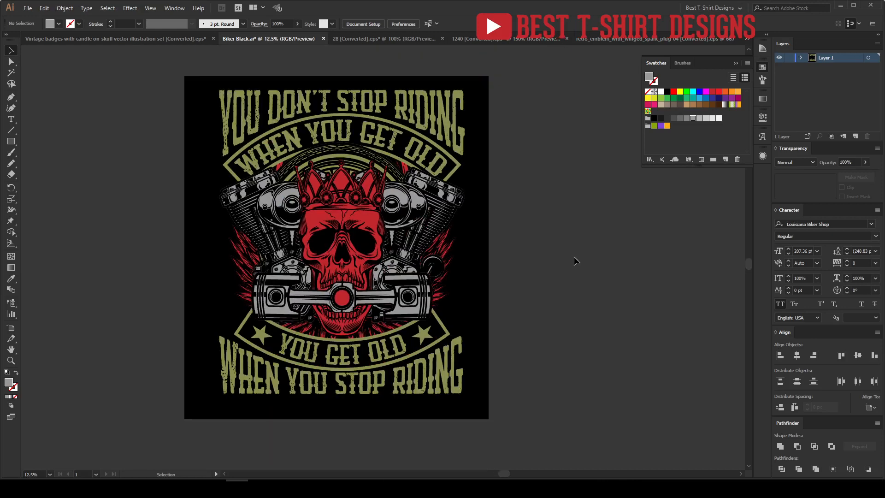